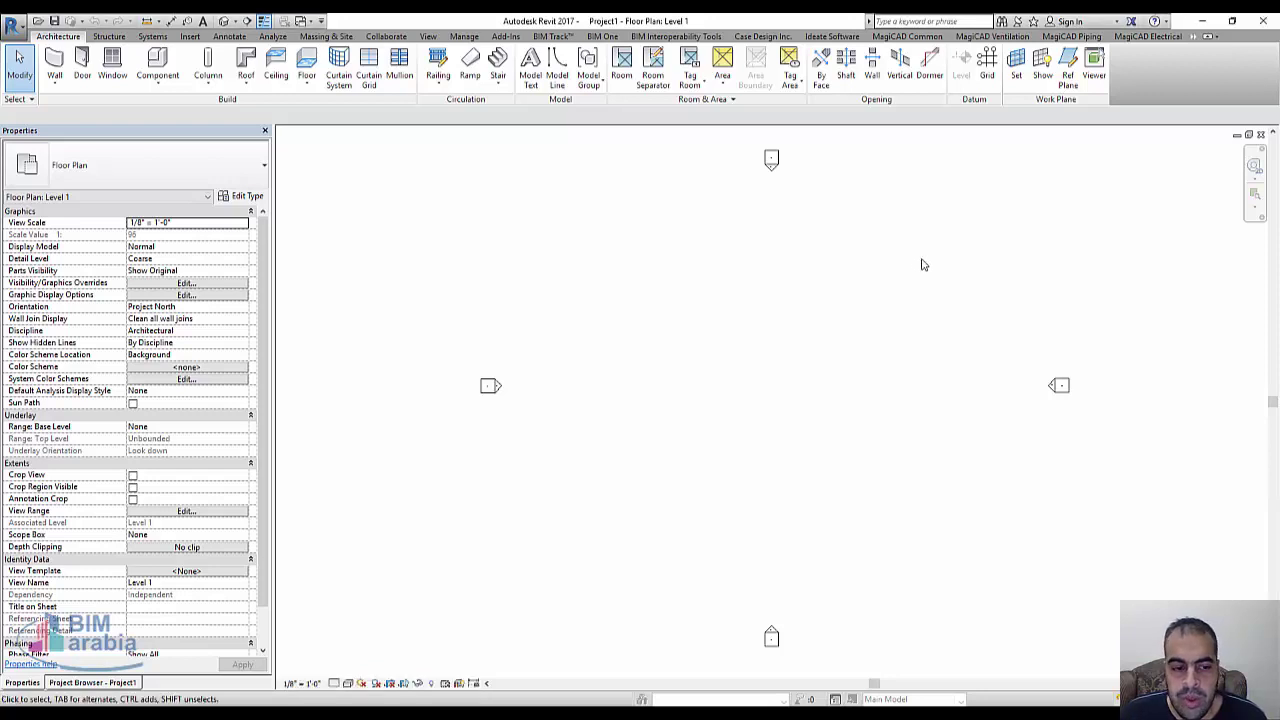
# - Switch to the Project Browser, view the East elevation, then return to the Level 1 floor plan
pyautogui.click(124, 684)
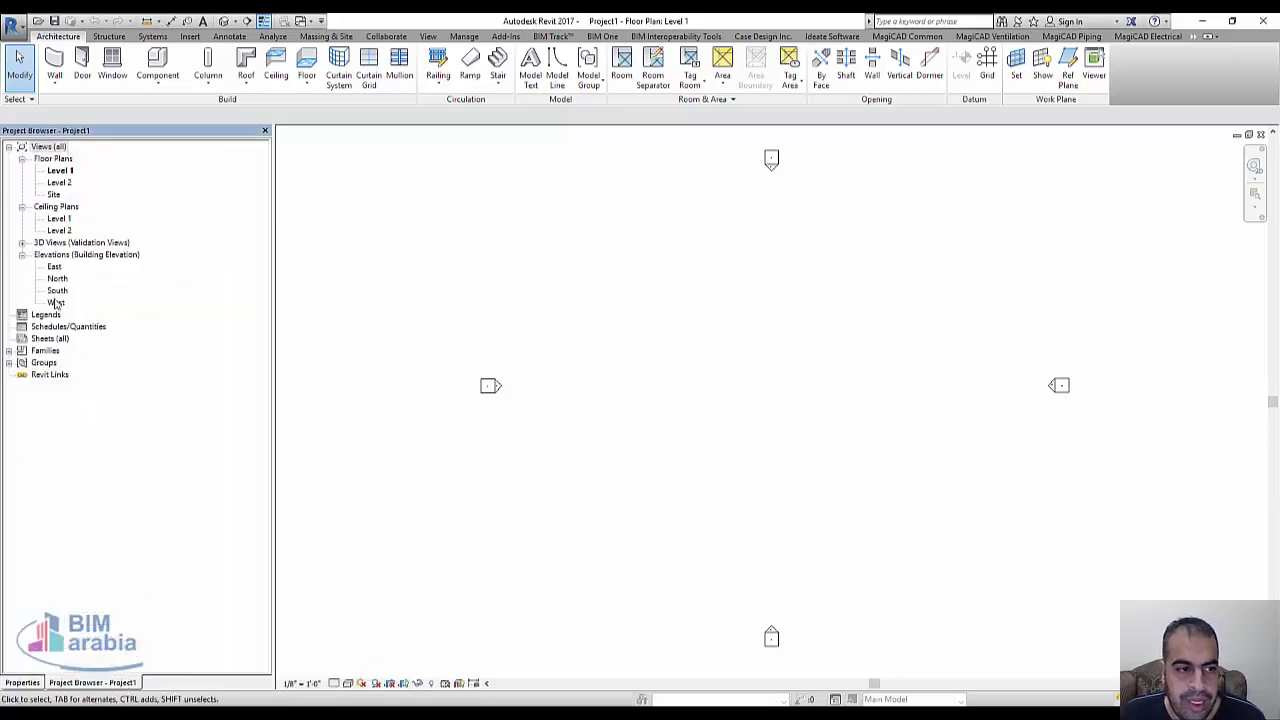
pyautogui.doubleClick(54, 267)
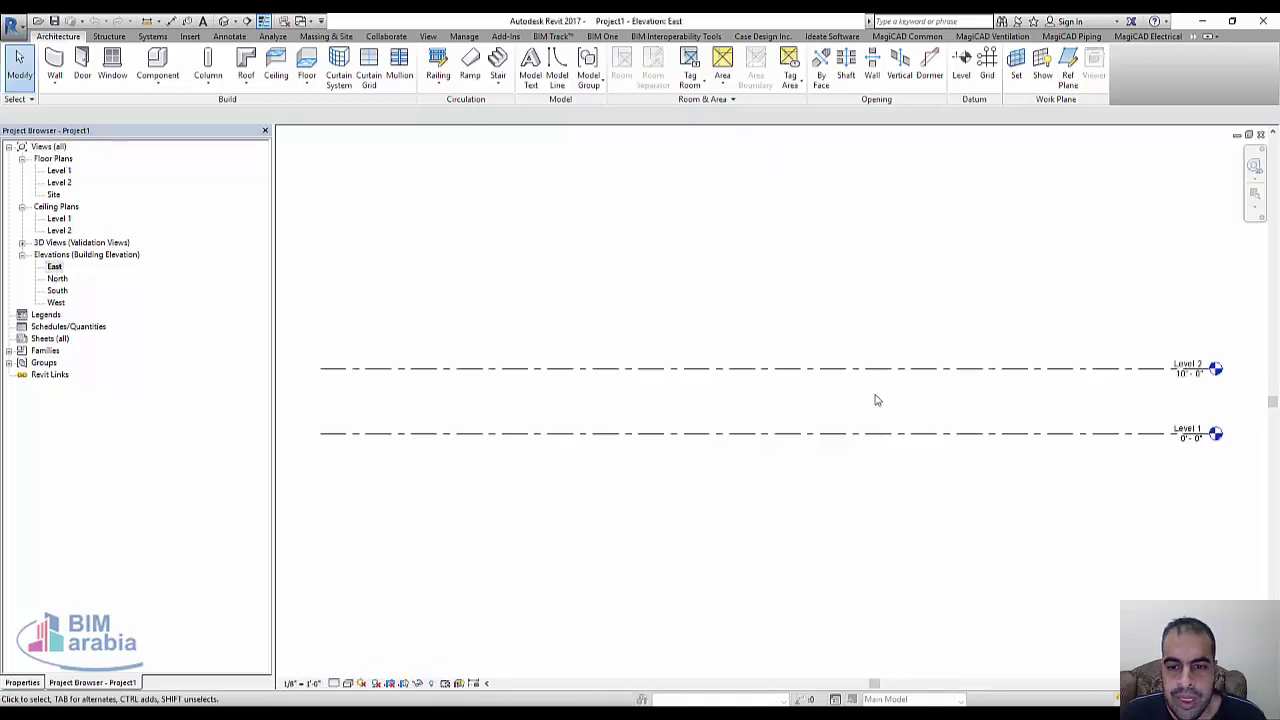
pyautogui.doubleClick(62, 171)
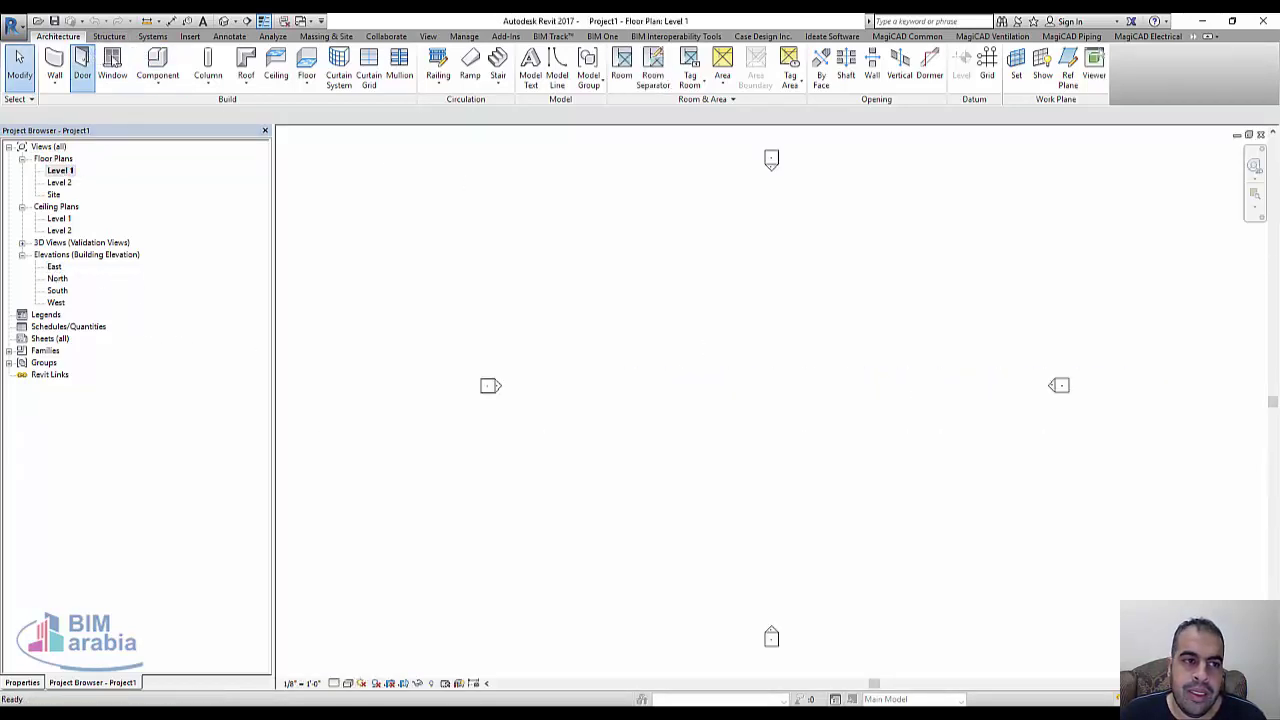
pyautogui.click(56, 65)
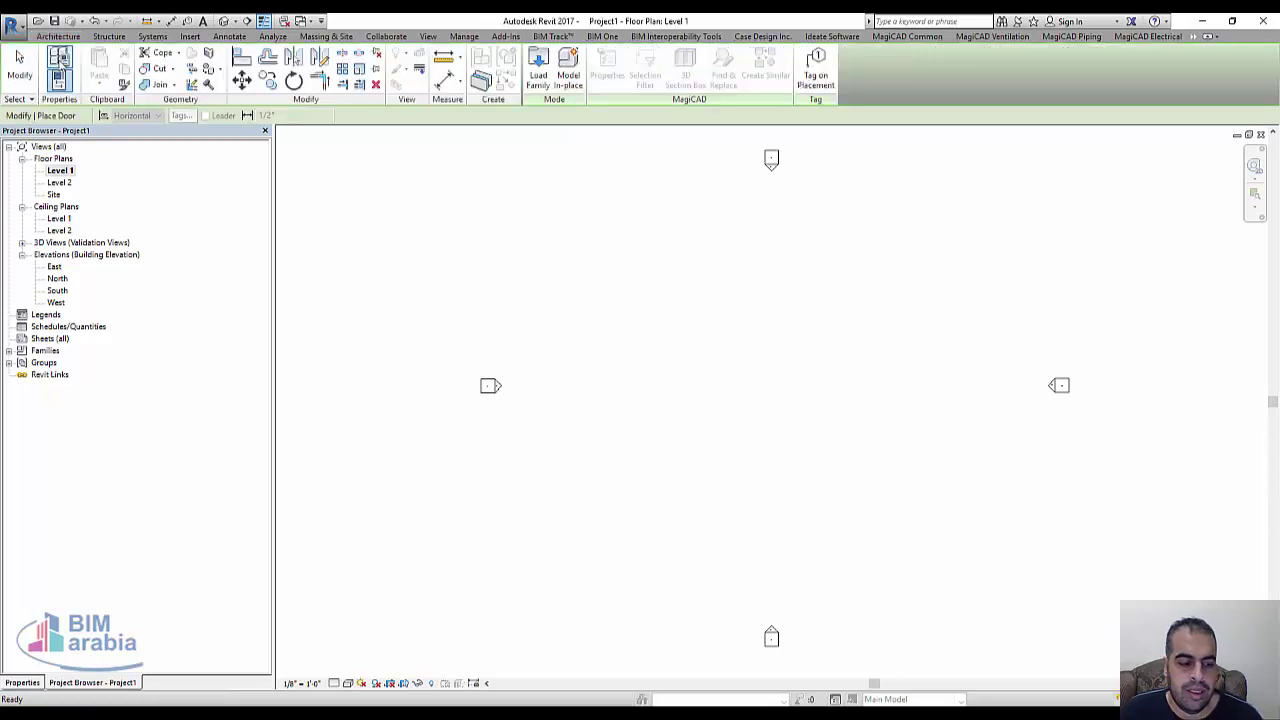
pyautogui.press('Escape')
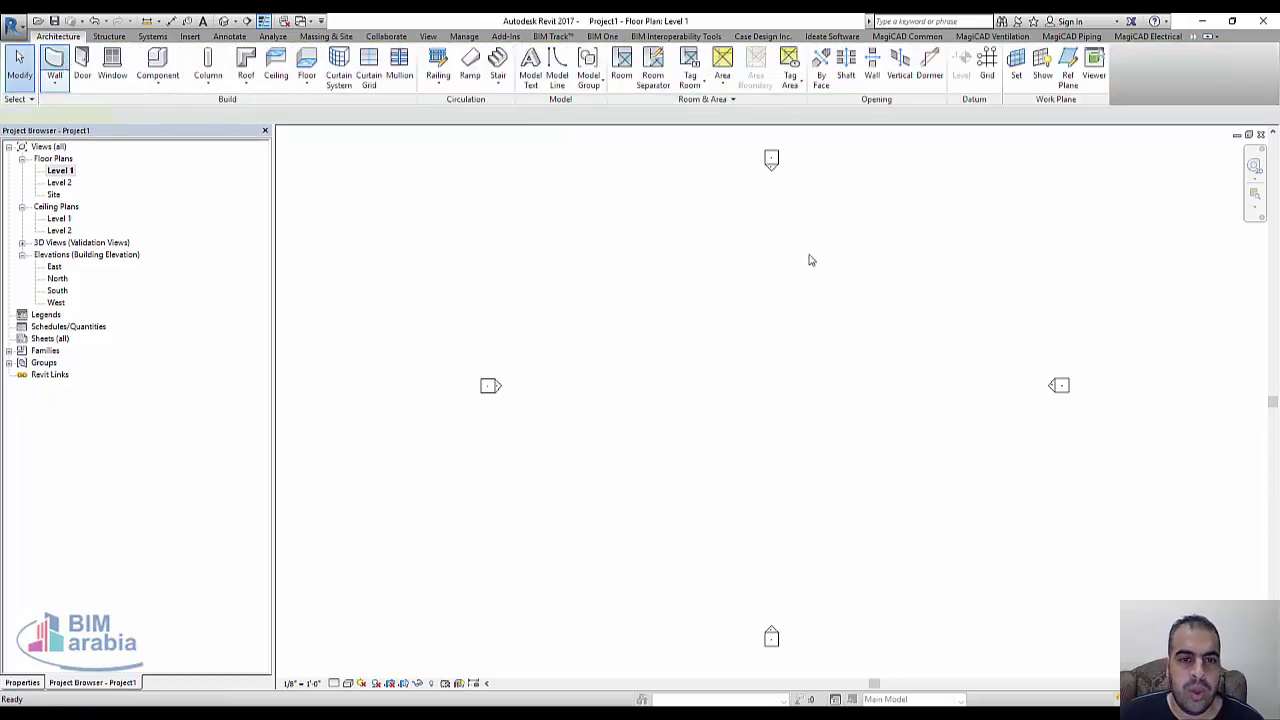
# - Draw a single horizontal wall across the Level 1 plan with the WA wall tool
pyautogui.press('w')
pyautogui.press('a')
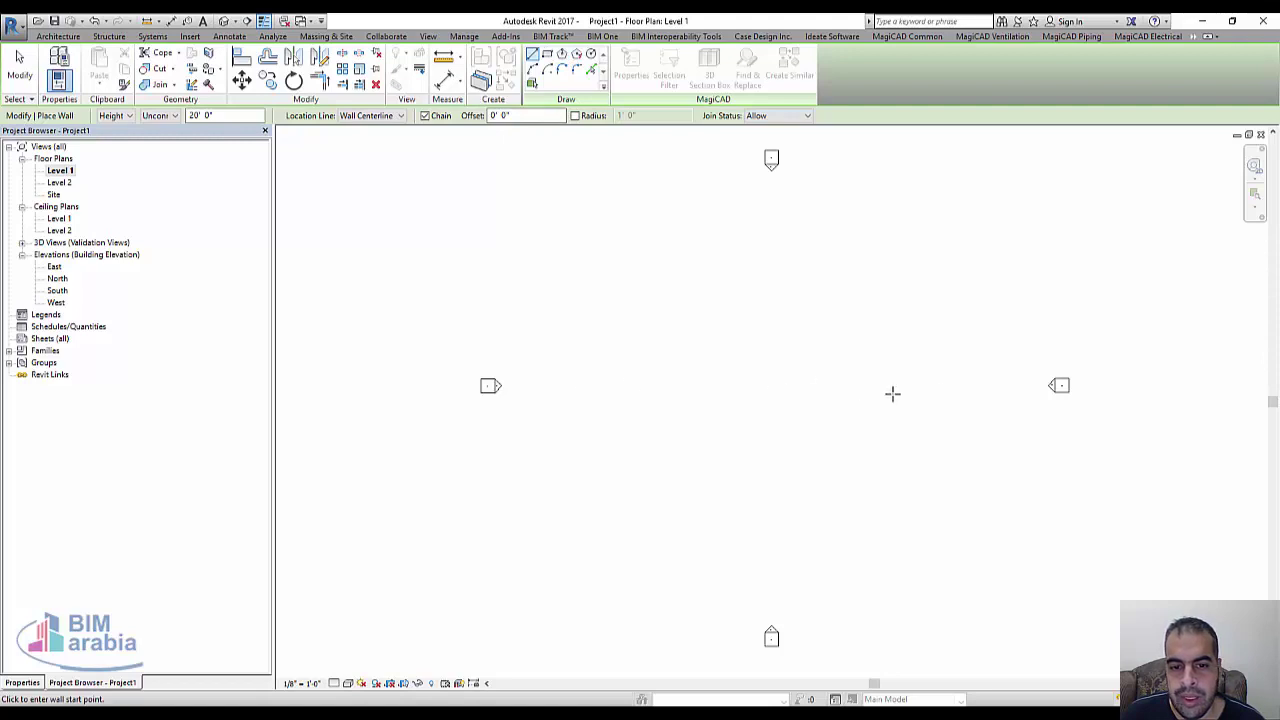
pyautogui.click(582, 383)
pyautogui.click(963, 383)
pyautogui.press('Escape')
pyautogui.press('Escape')
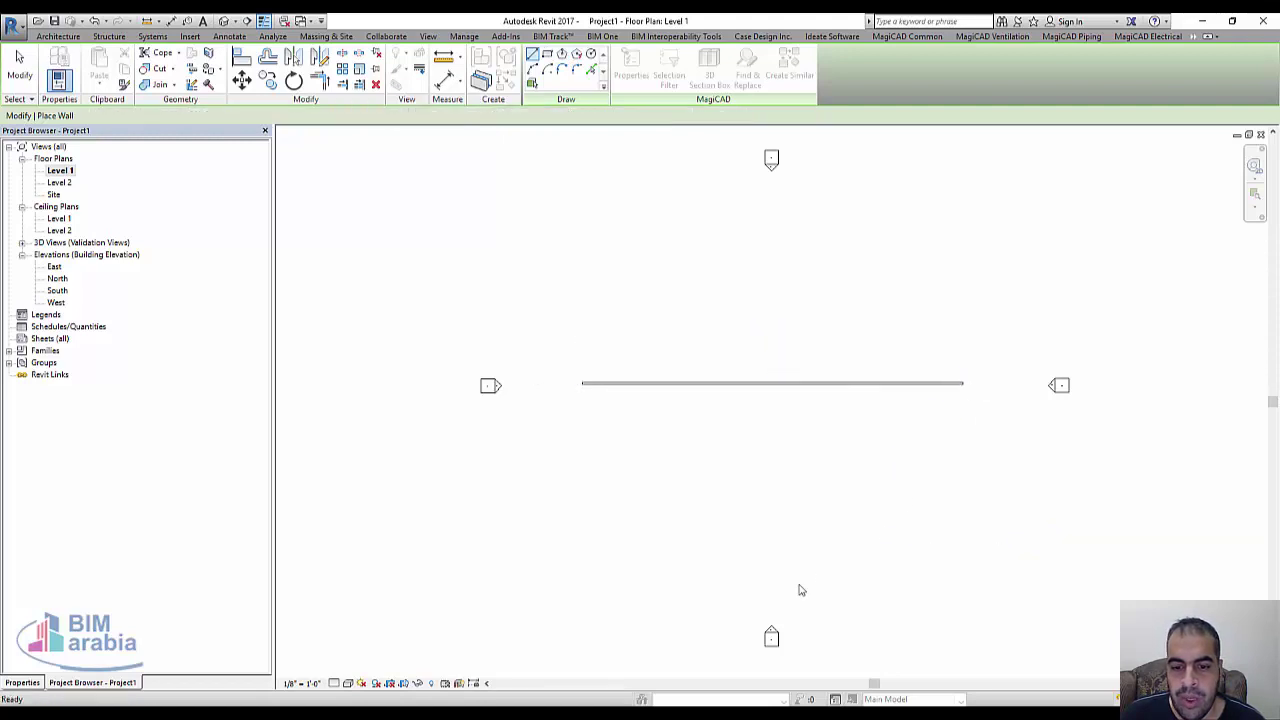
# - Go to the South elevation view from the south elevation marker to face the wall
pyautogui.click(771, 636)
pyautogui.rightClick(771, 634)
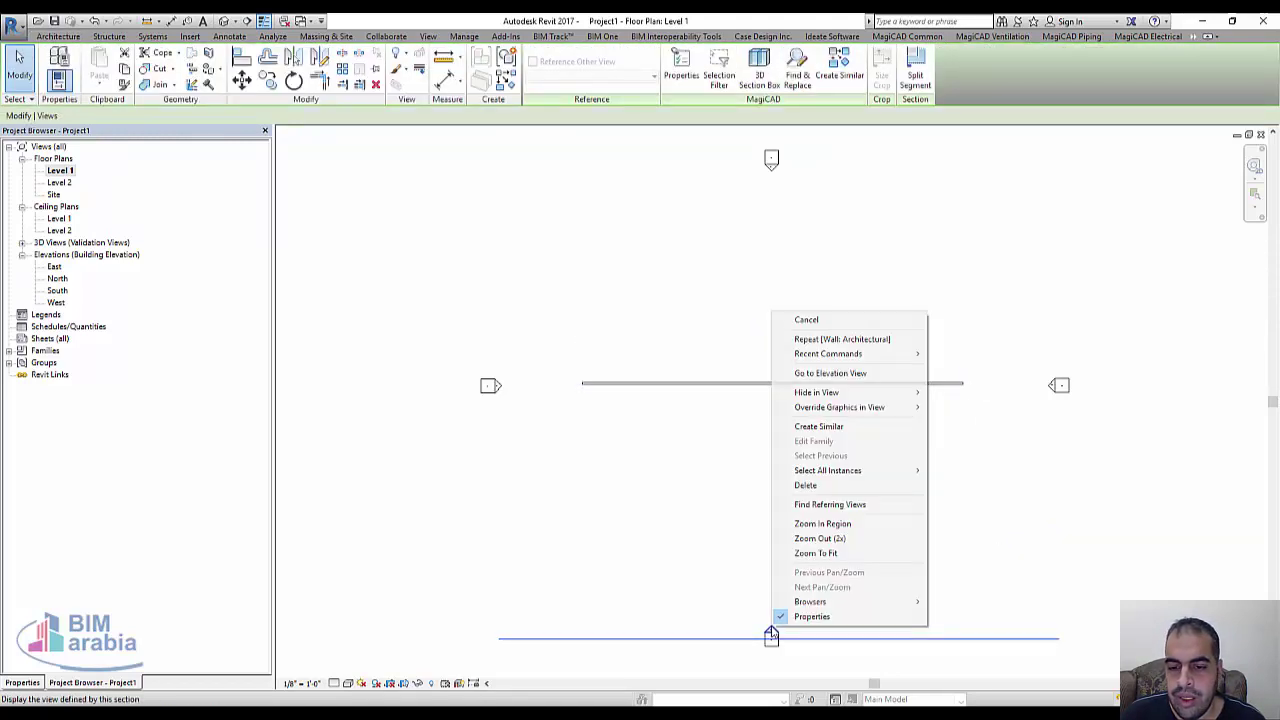
pyautogui.click(832, 373)
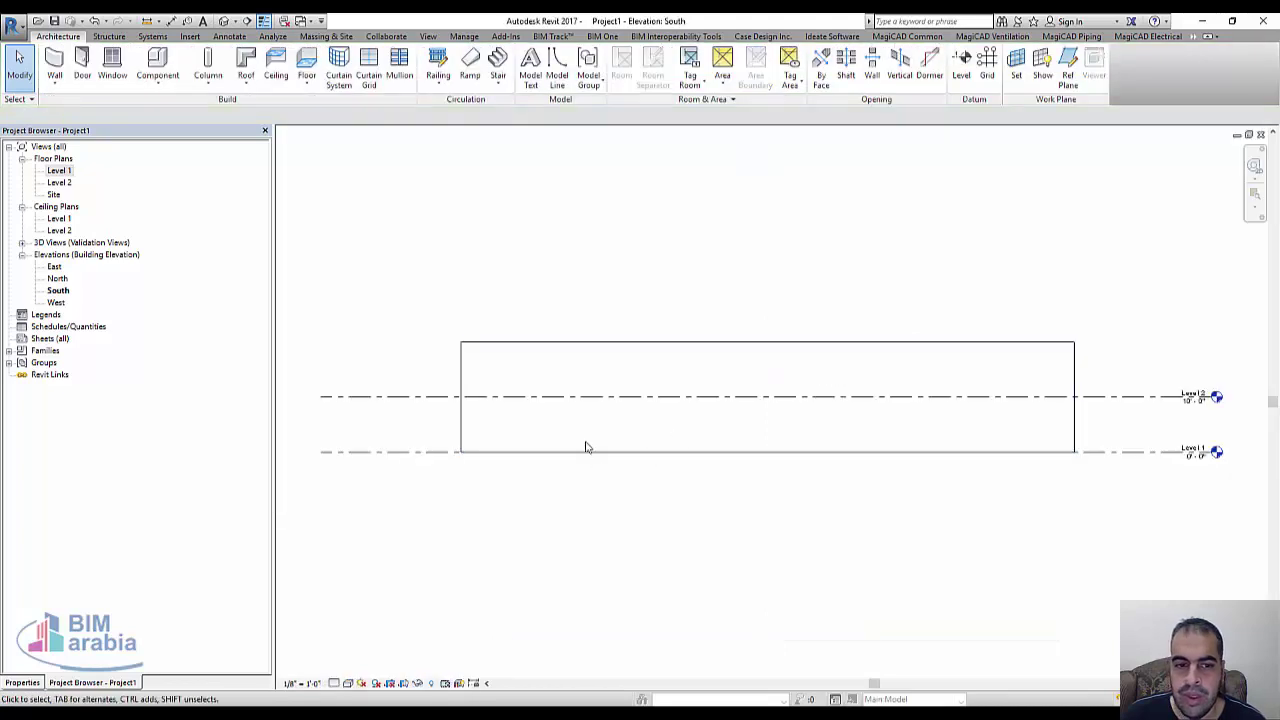
pyautogui.click(579, 349)
pyautogui.press('Escape')
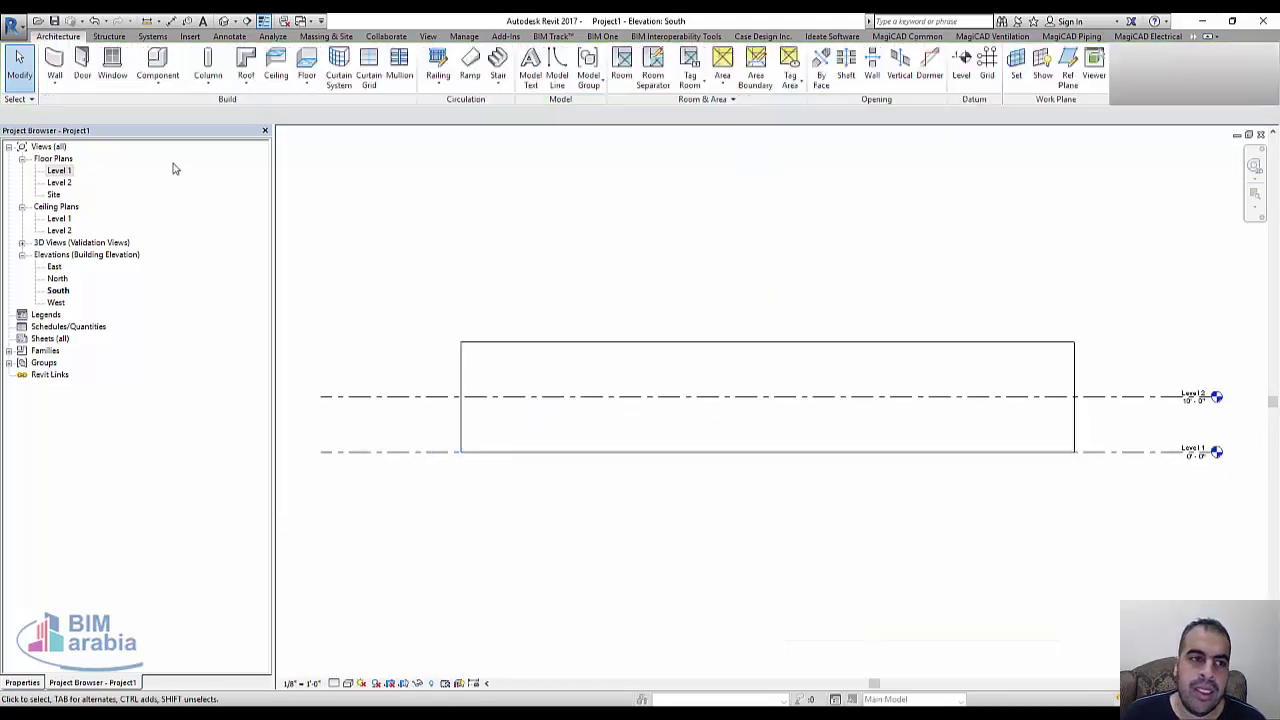
pyautogui.click(193, 37)
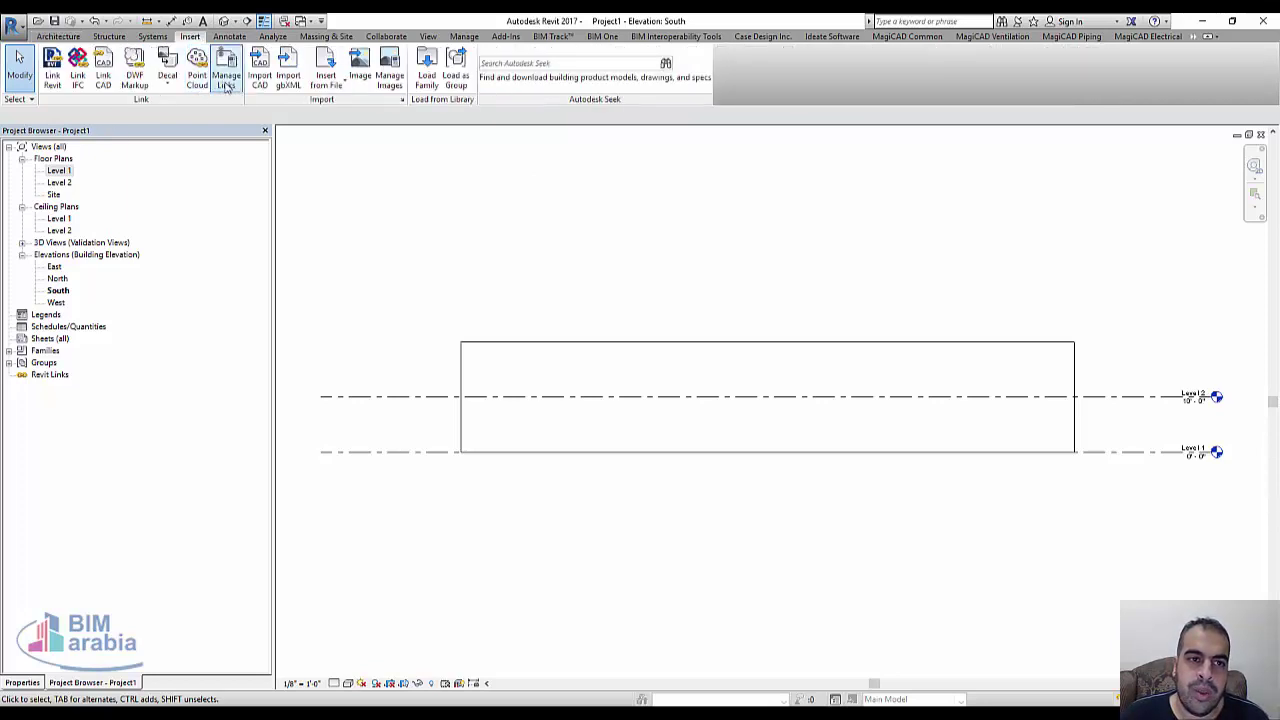
# - Import the star-pattern JPG from the Desktop onto the South elevation and shrink it by its corners
pyautogui.click(360, 72)
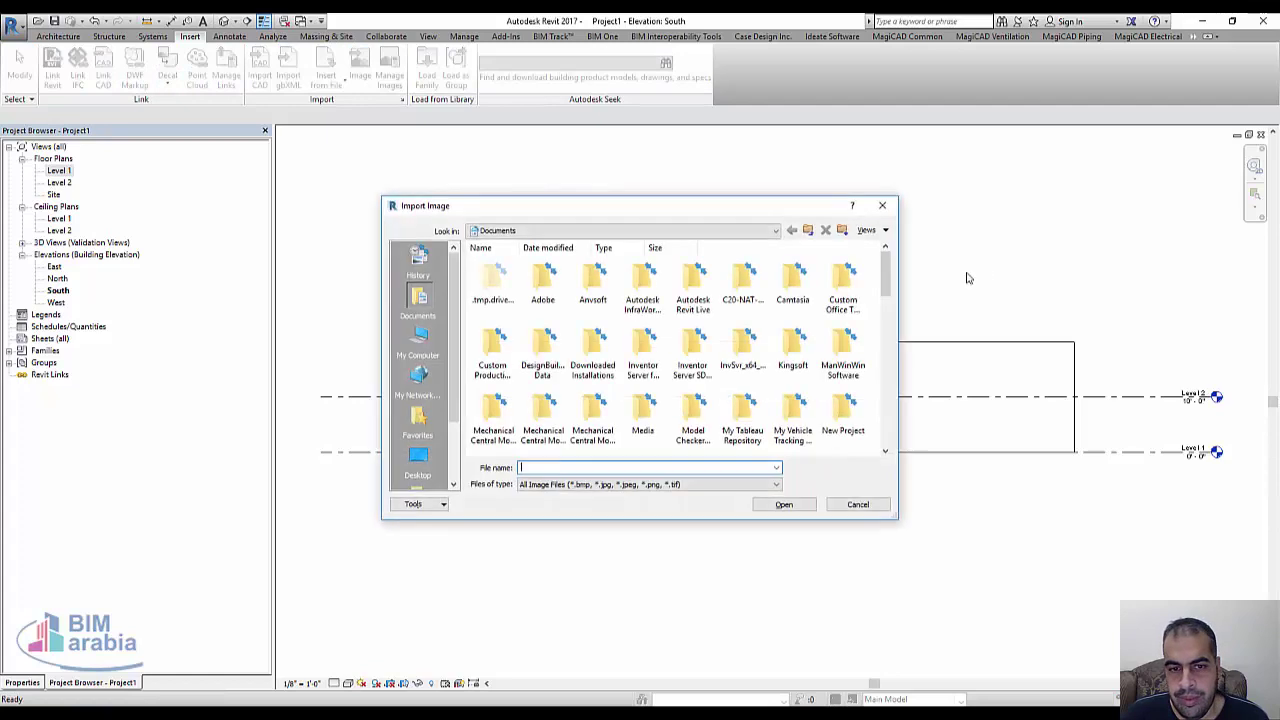
pyautogui.click(425, 473)
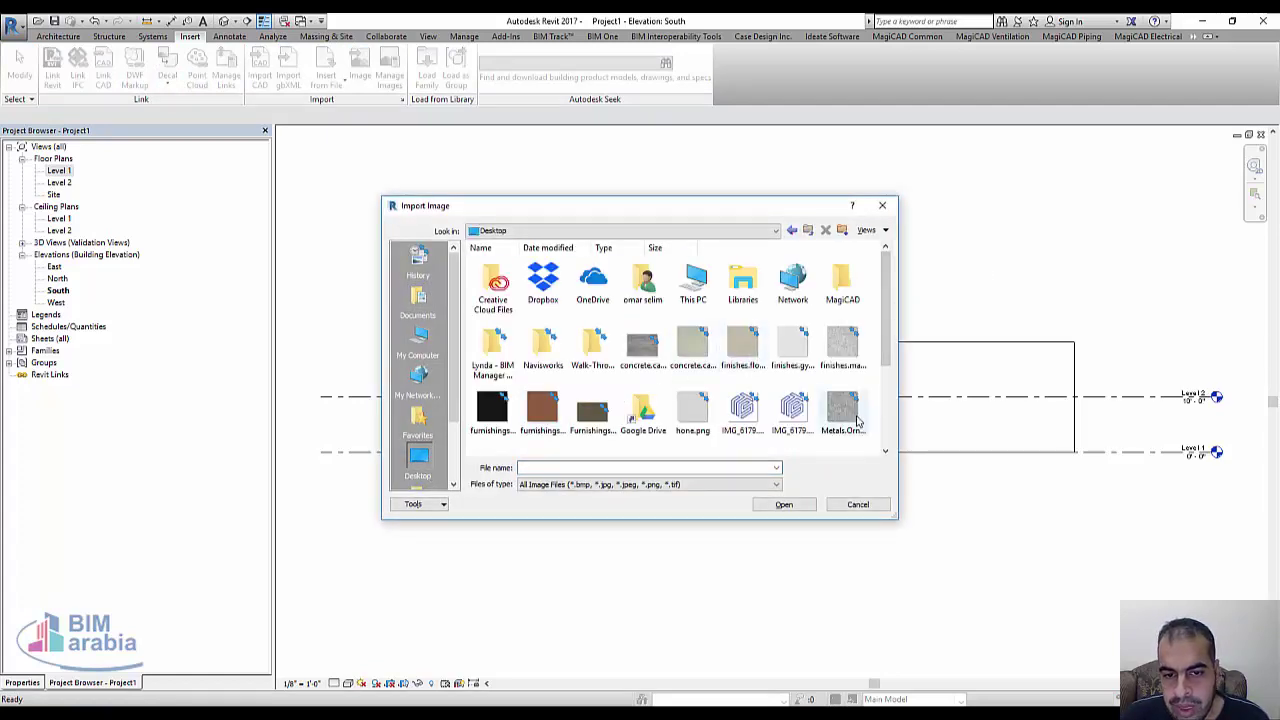
pyautogui.scroll(-3, 856, 421)
pyautogui.click(642, 392)
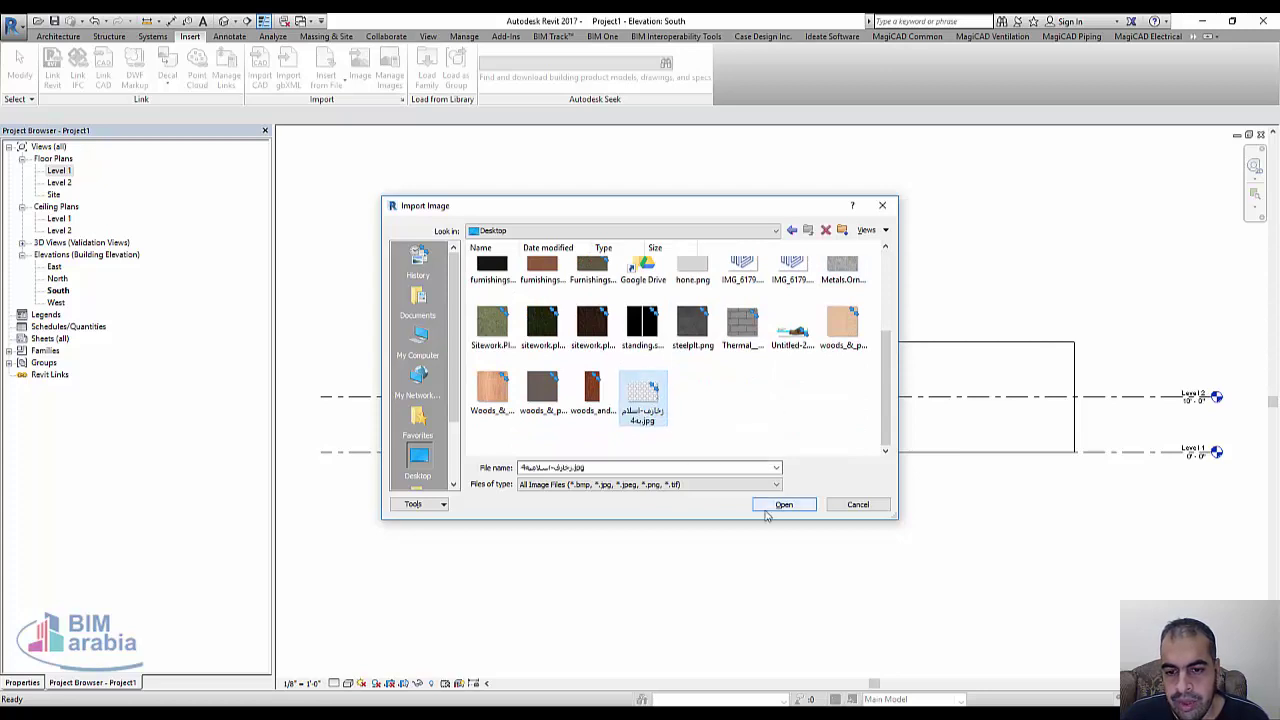
pyautogui.click(783, 504)
pyautogui.click(761, 382)
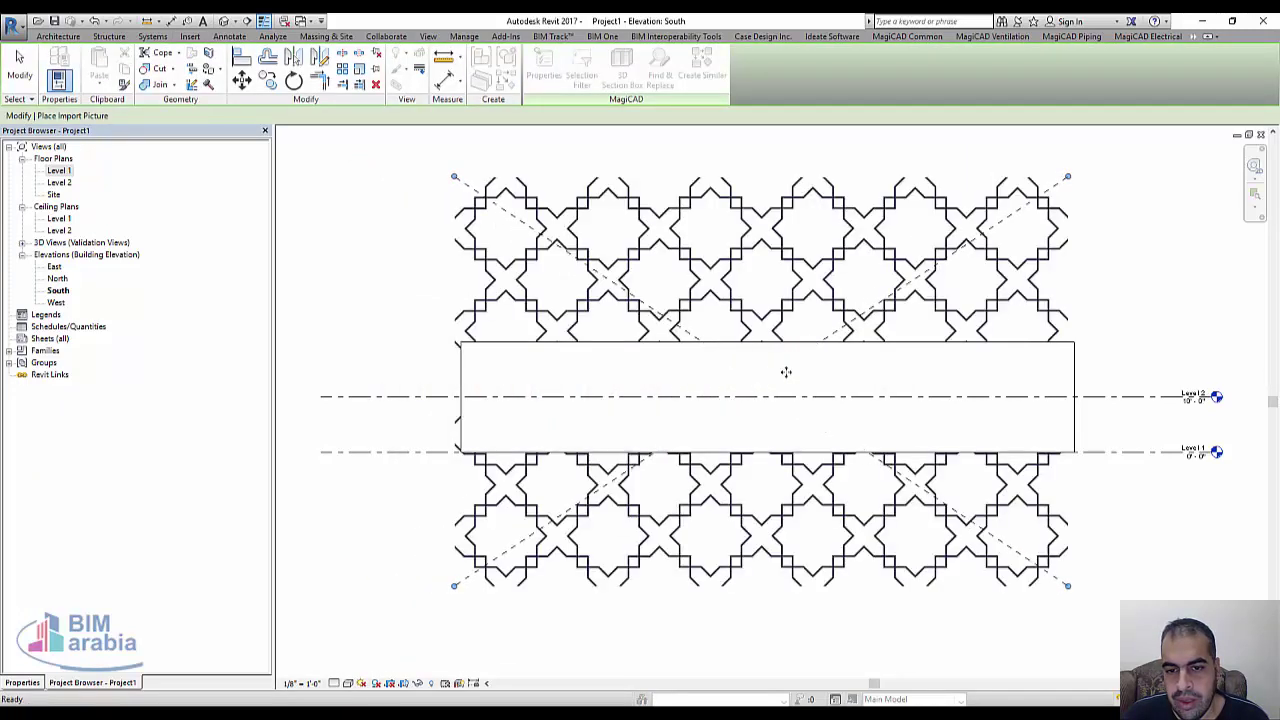
pyautogui.moveTo(1070, 180); pyautogui.dragTo(820, 362)
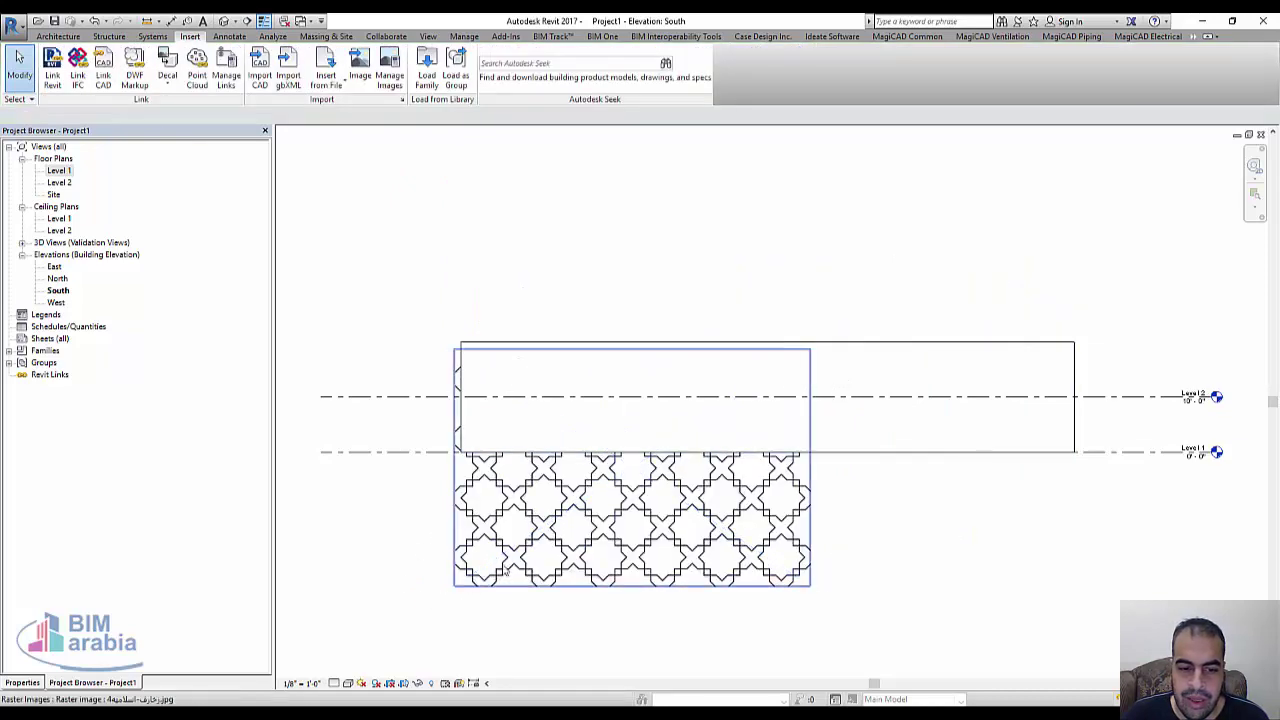
pyautogui.moveTo(455, 586); pyautogui.dragTo(668, 446)
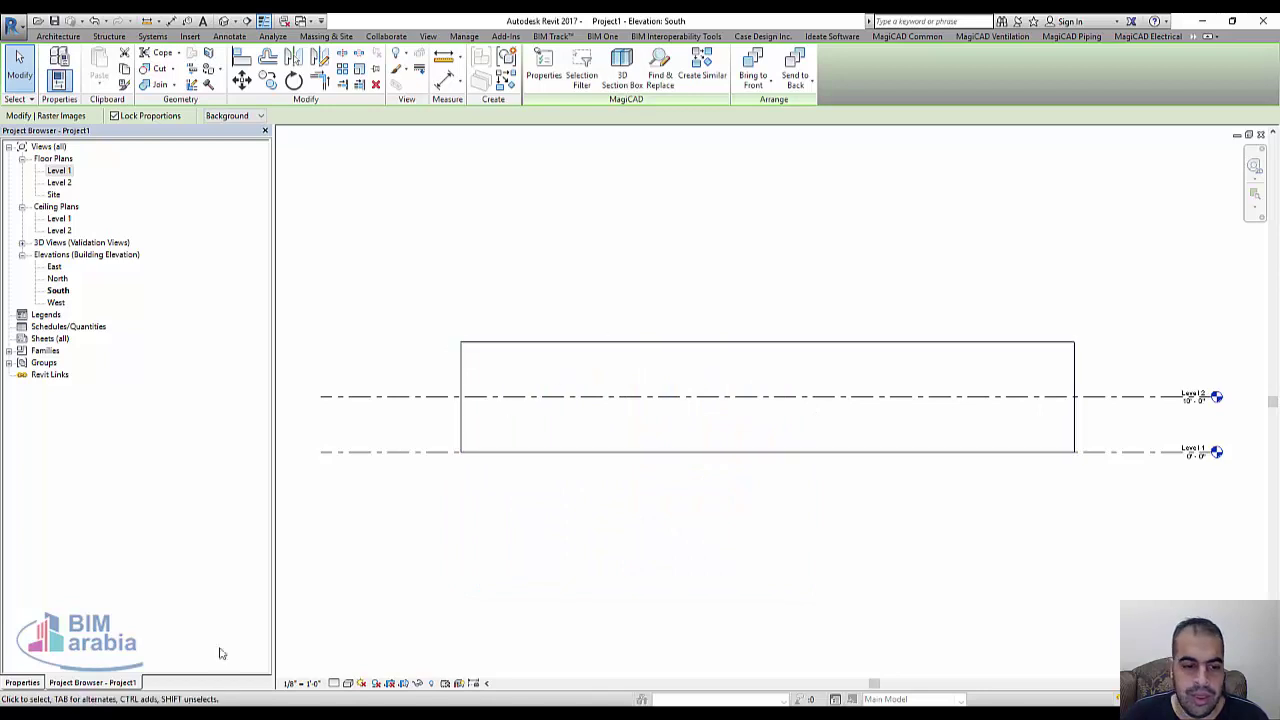
# - Change the visual style so the image shows, then stretch it to the wall's full height
pyautogui.click(345, 686)
pyautogui.click(409, 604)
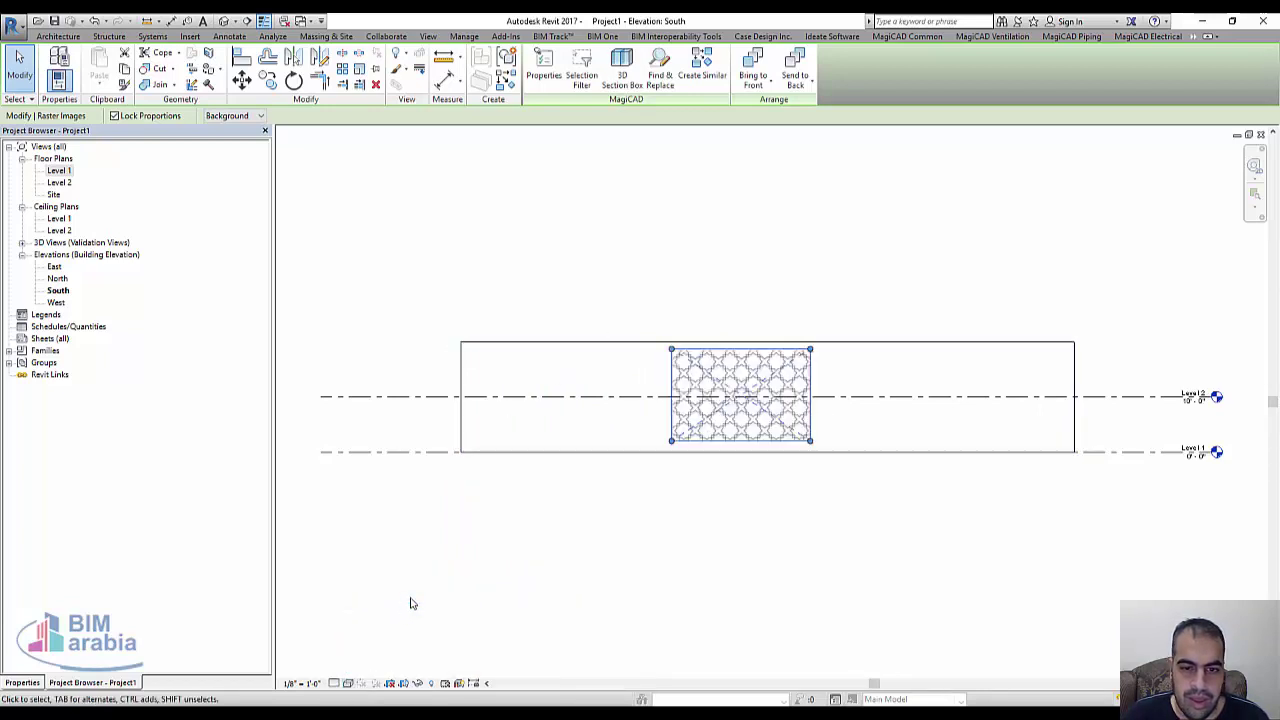
pyautogui.click(720, 299)
pyautogui.click(745, 400)
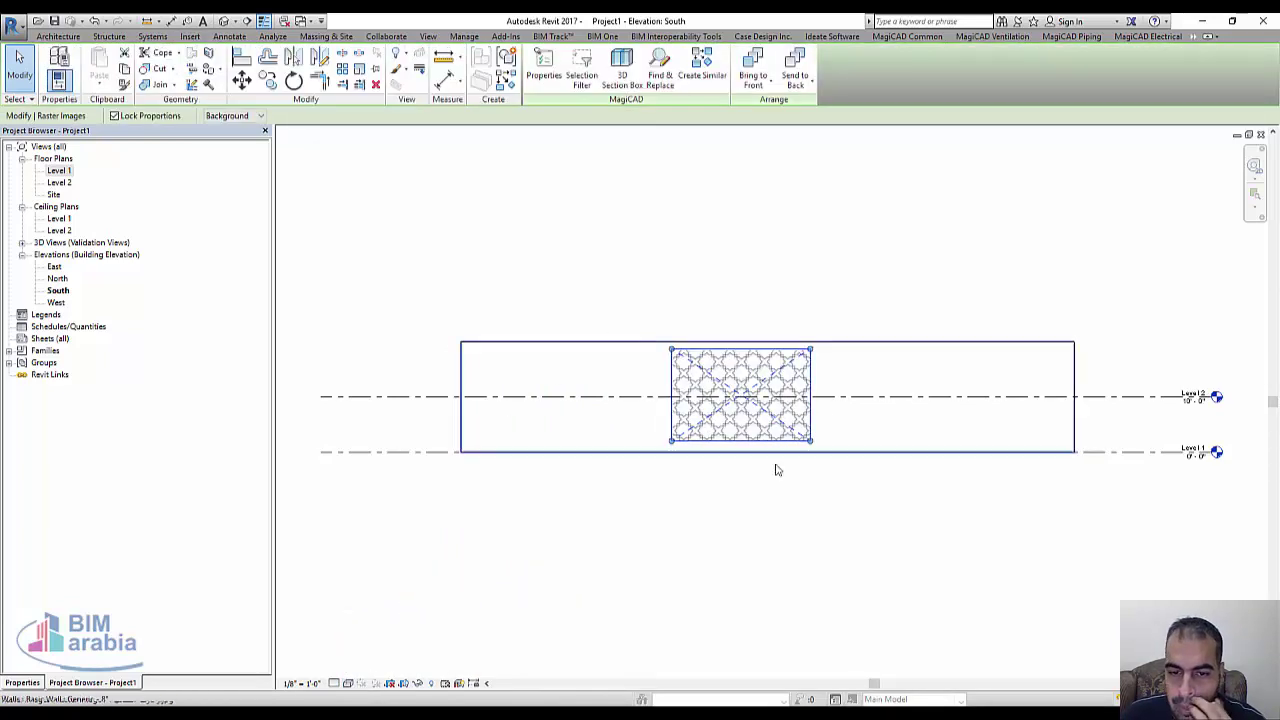
pyautogui.scroll(3, 774, 466)
pyautogui.moveTo(839, 411); pyautogui.dragTo(878, 430)
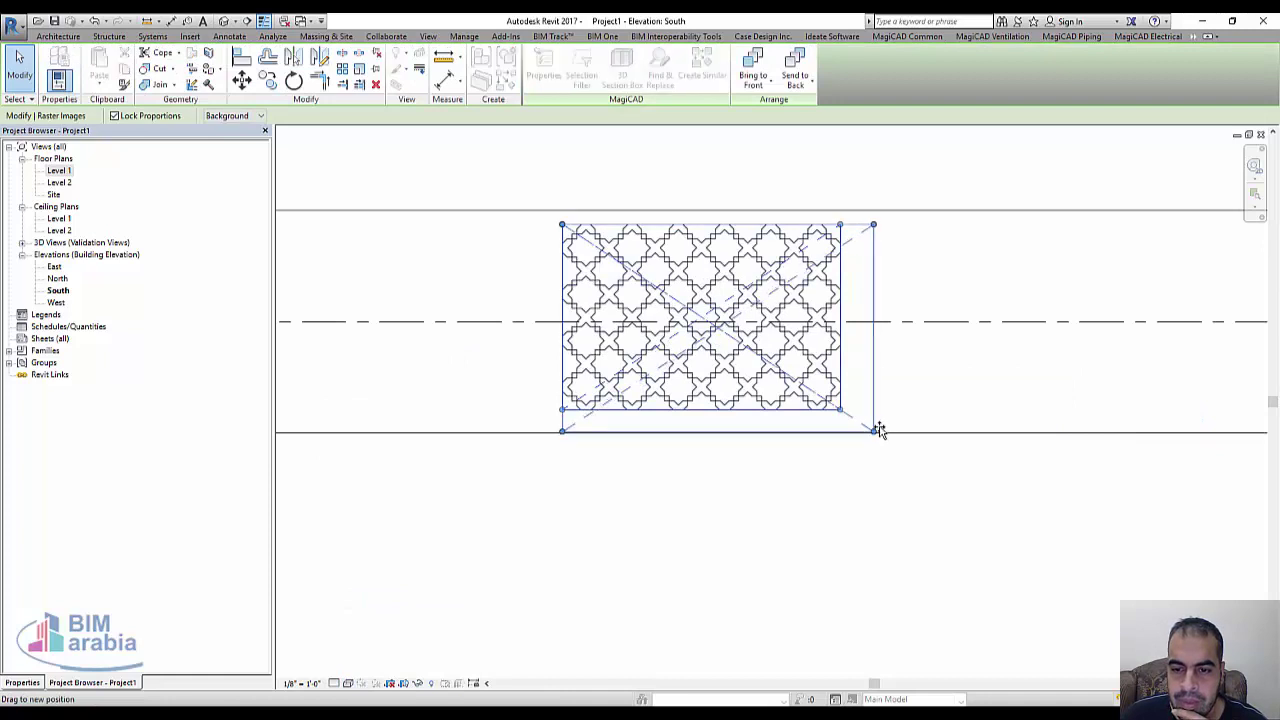
pyautogui.click(551, 520)
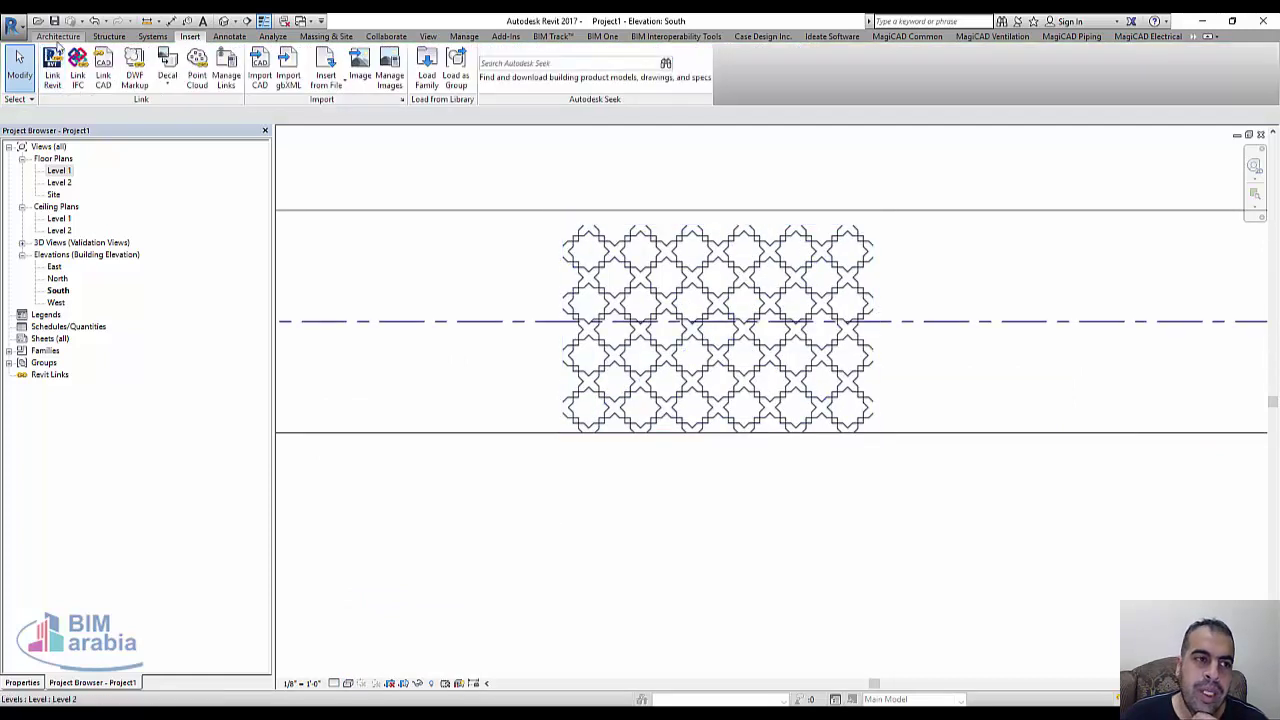
pyautogui.click(58, 37)
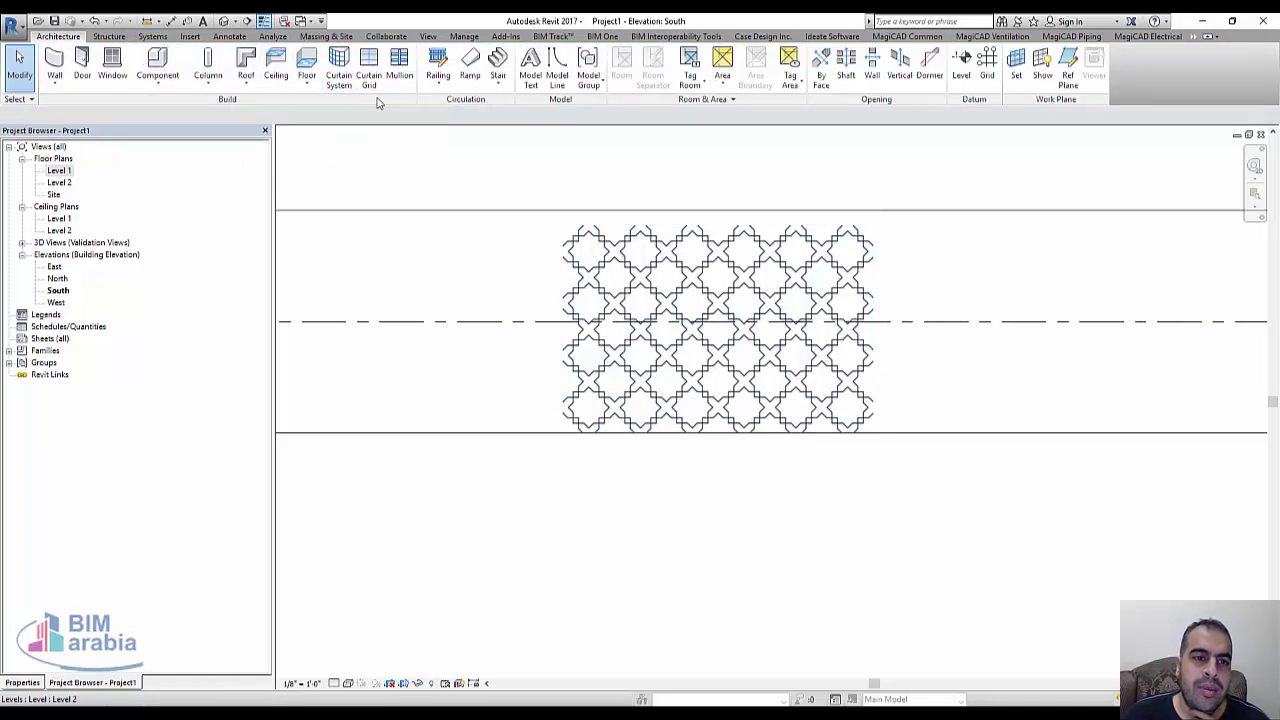
# - Create an in-place model in the Walls category named Walls 1
pyautogui.click(152, 88)
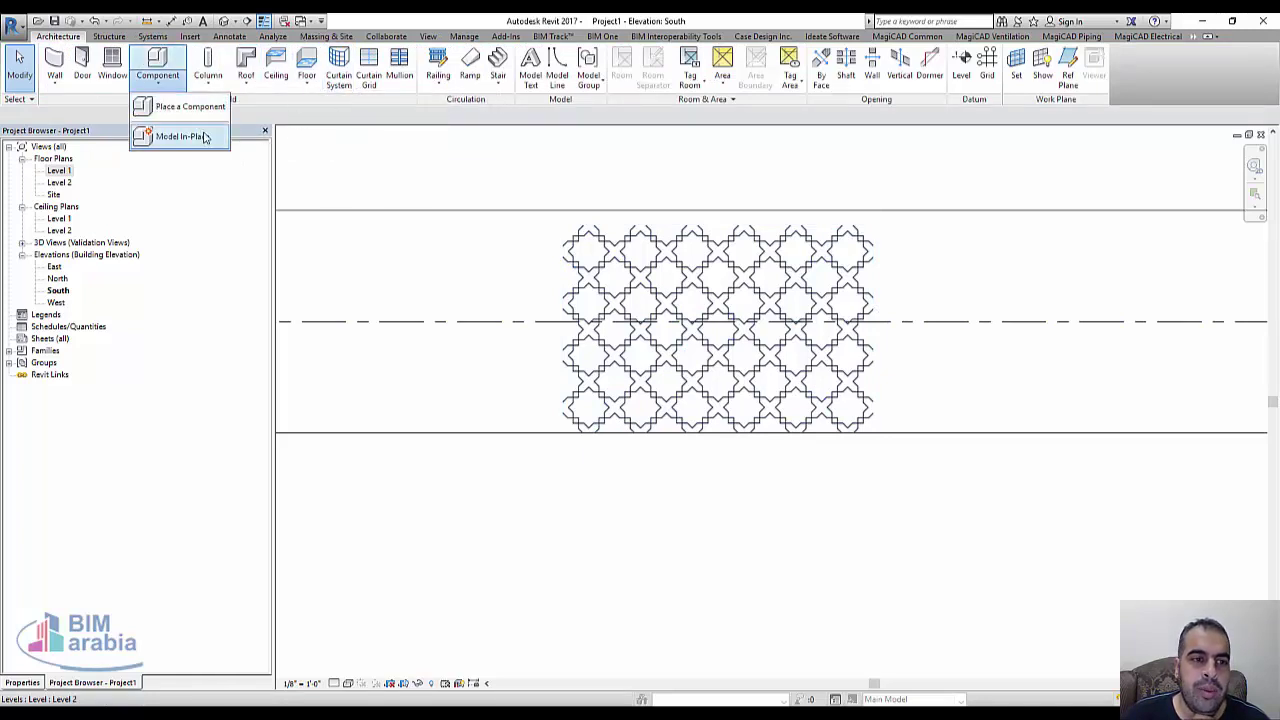
pyautogui.click(204, 134)
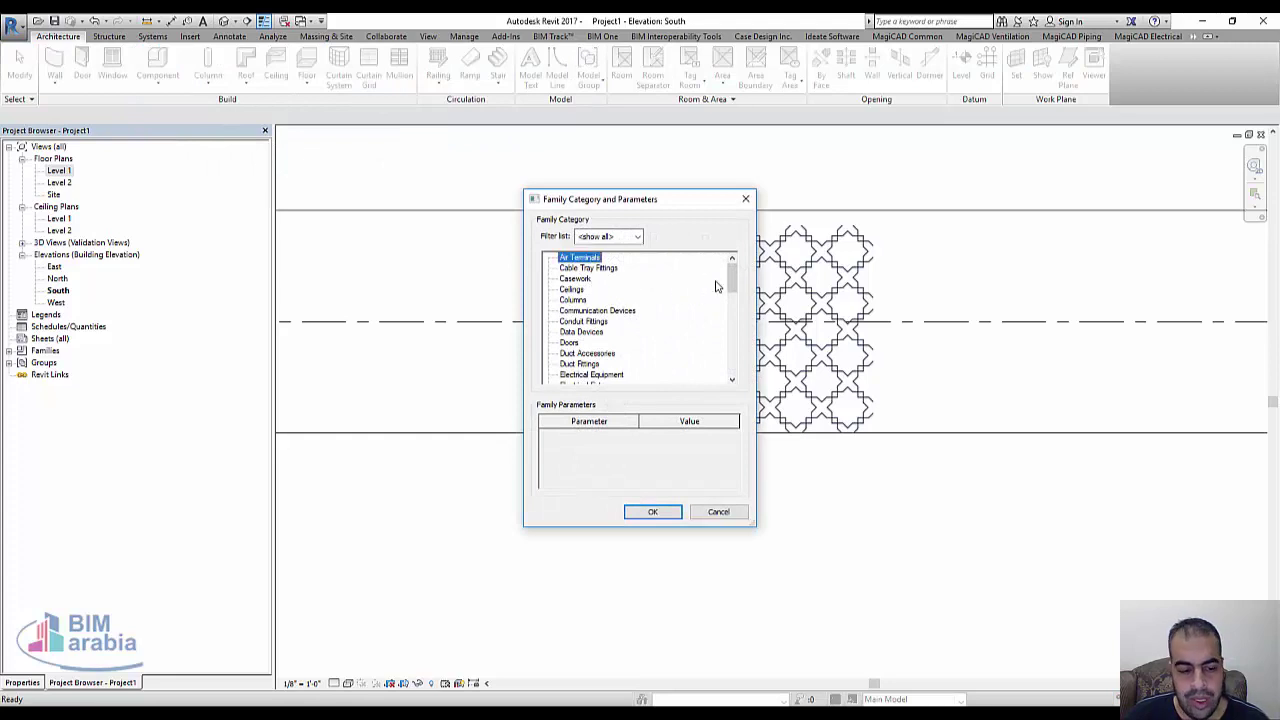
pyautogui.press('w')
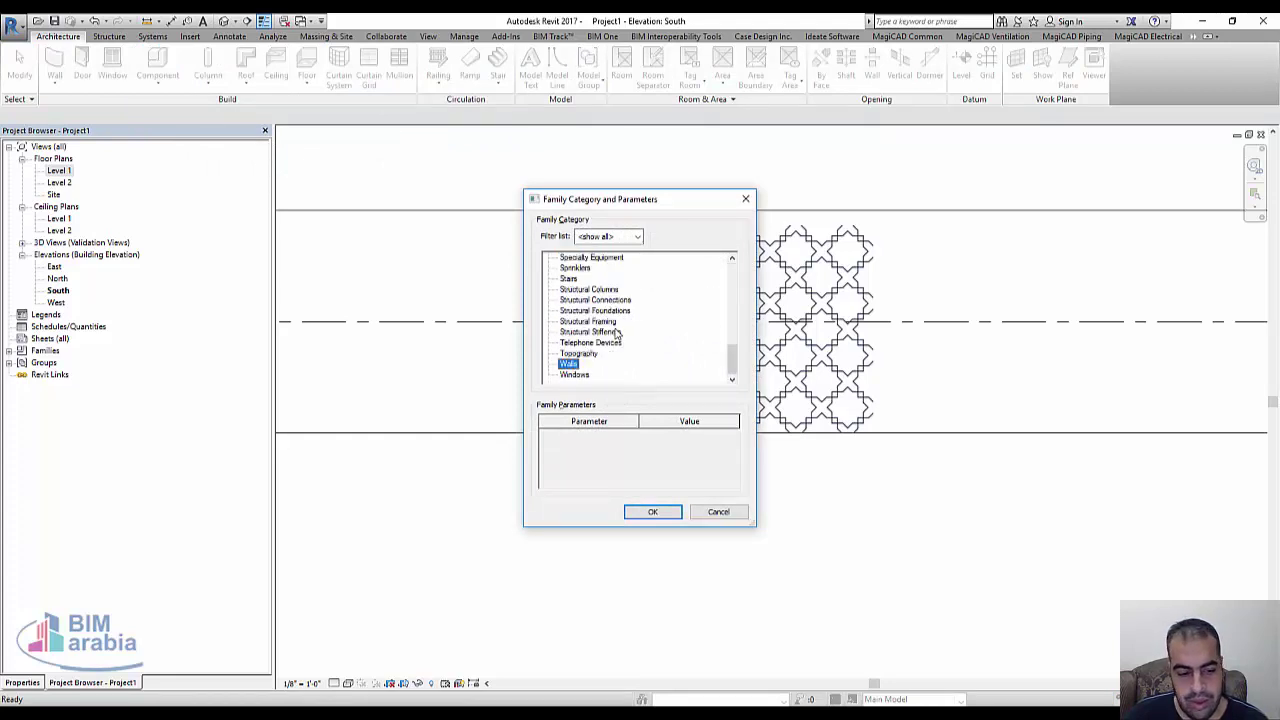
pyautogui.click(642, 511)
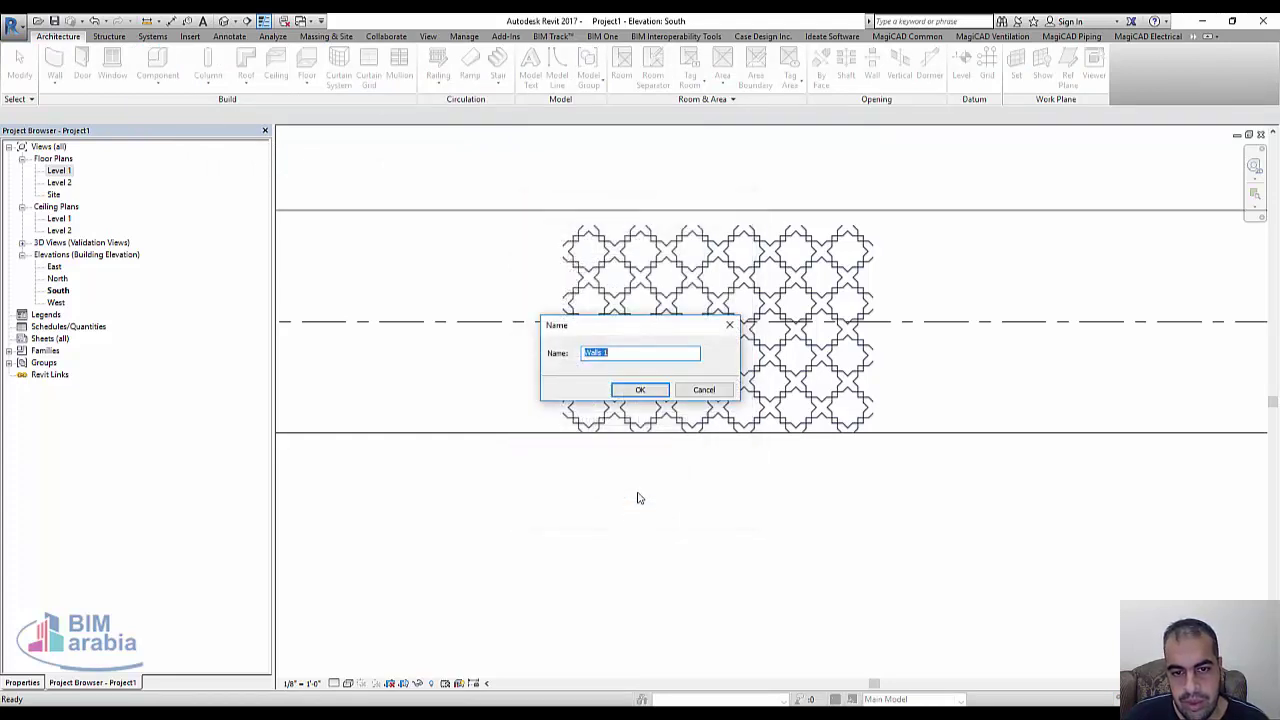
pyautogui.click(641, 390)
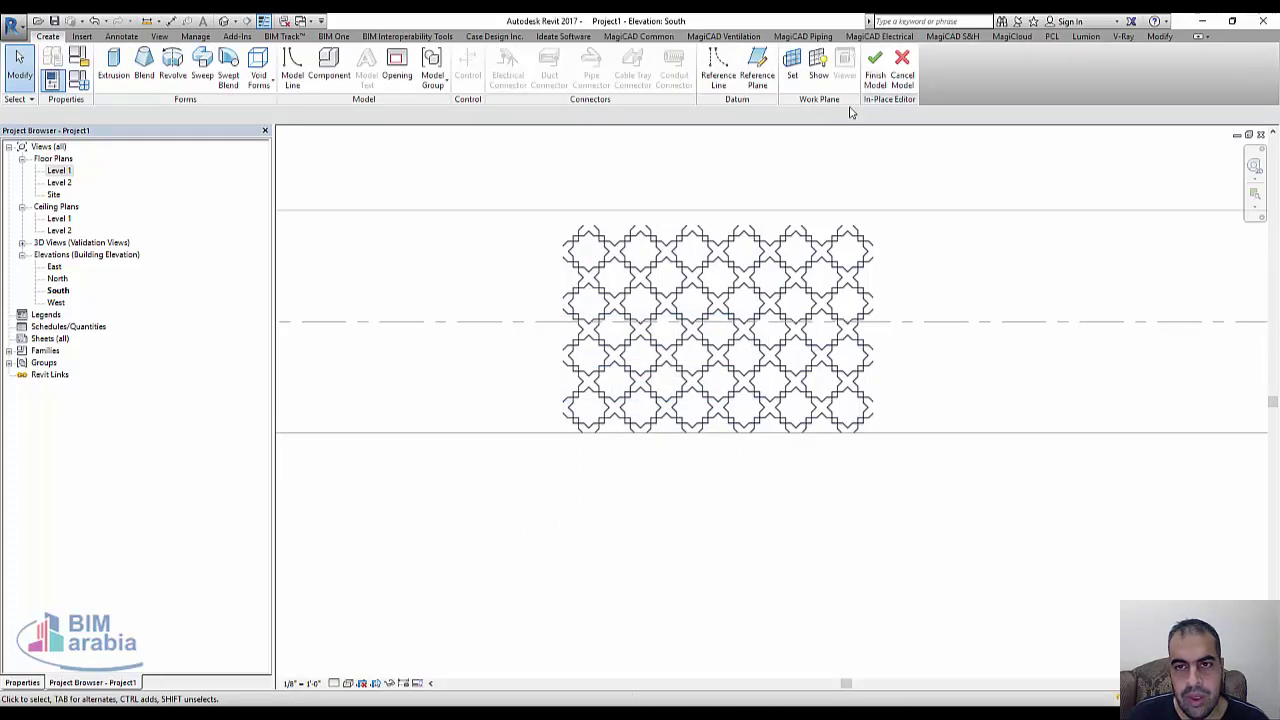
# - Start an extrusion and choose to pick its work plane on screen
pyautogui.click(113, 65)
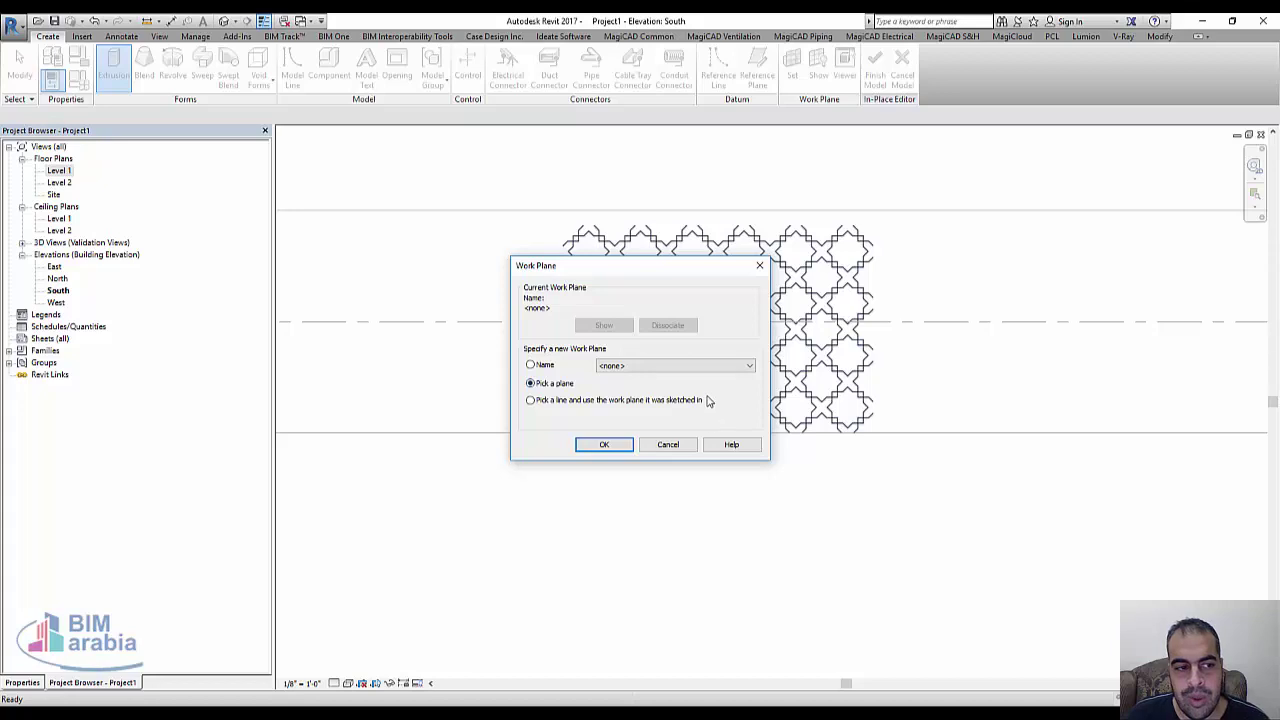
pyautogui.click(684, 366)
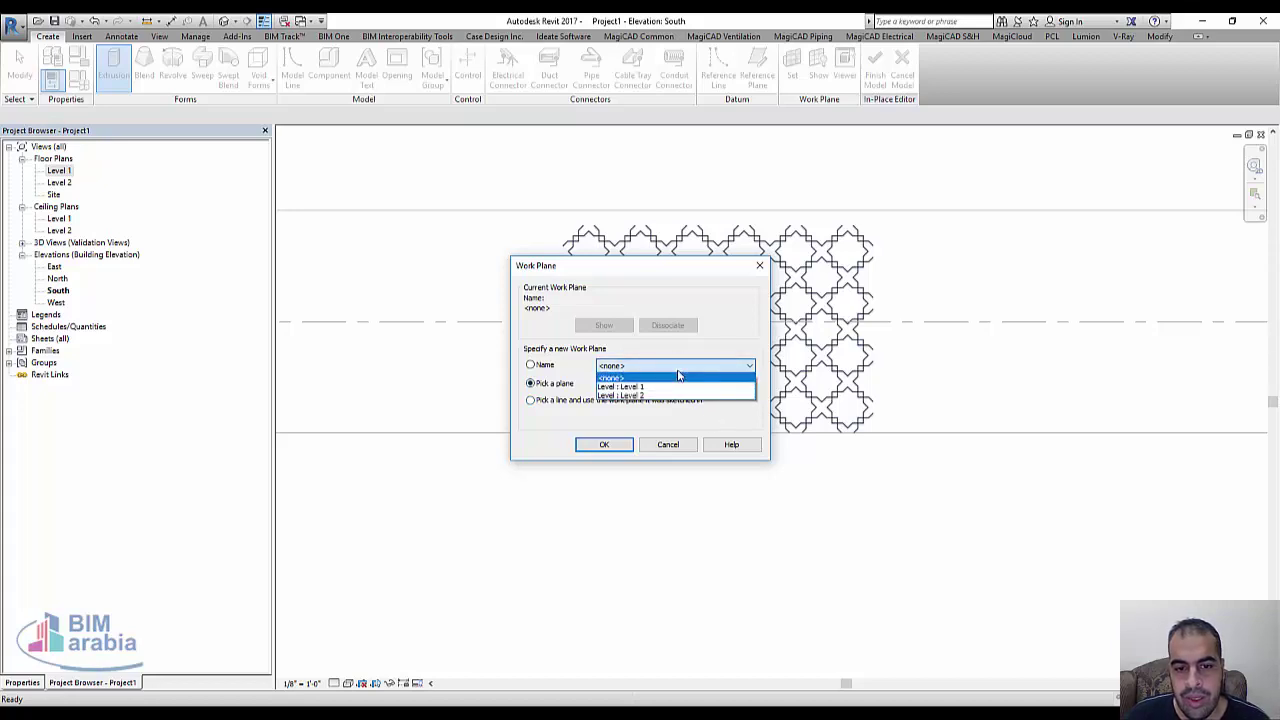
pyautogui.click(684, 366)
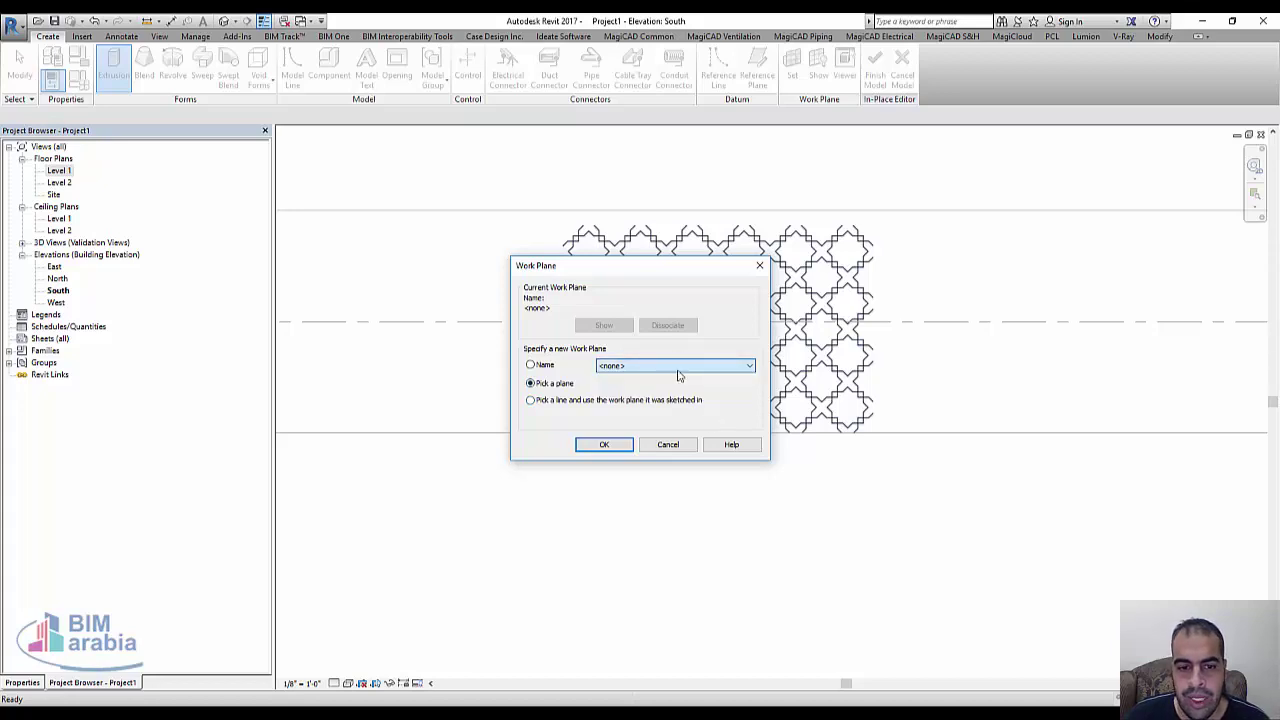
pyautogui.click(604, 444)
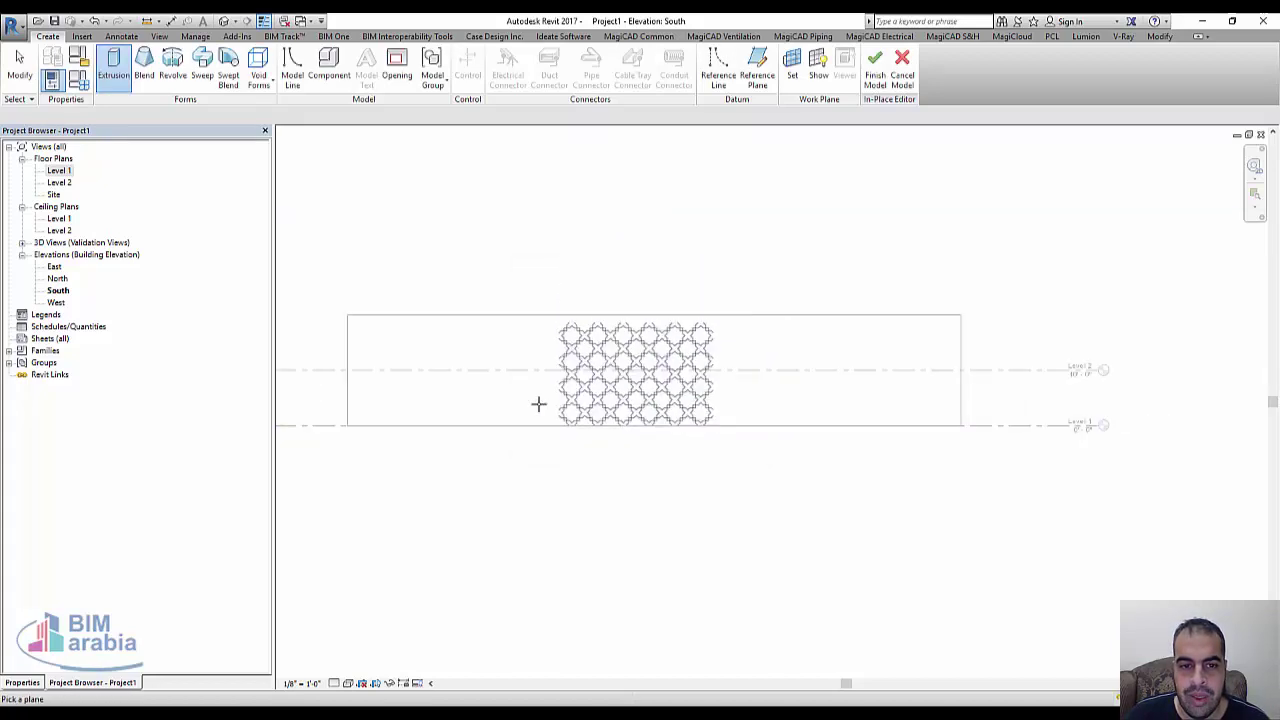
# - Pick the wall as the work plane and sketch a rectangle square around one star tile
pyautogui.click(587, 373)
pyautogui.scroll(3, 714, 428)
pyautogui.scroll(3, 714, 428)
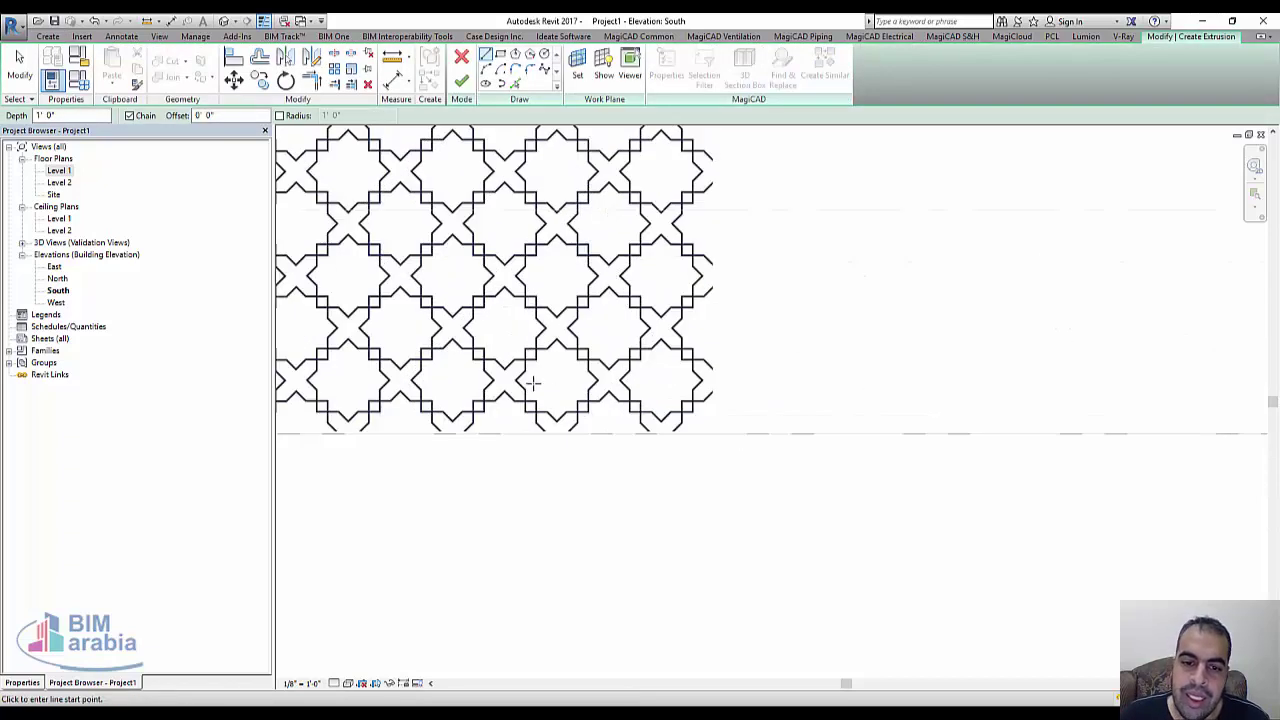
pyautogui.scroll(3, 533, 383)
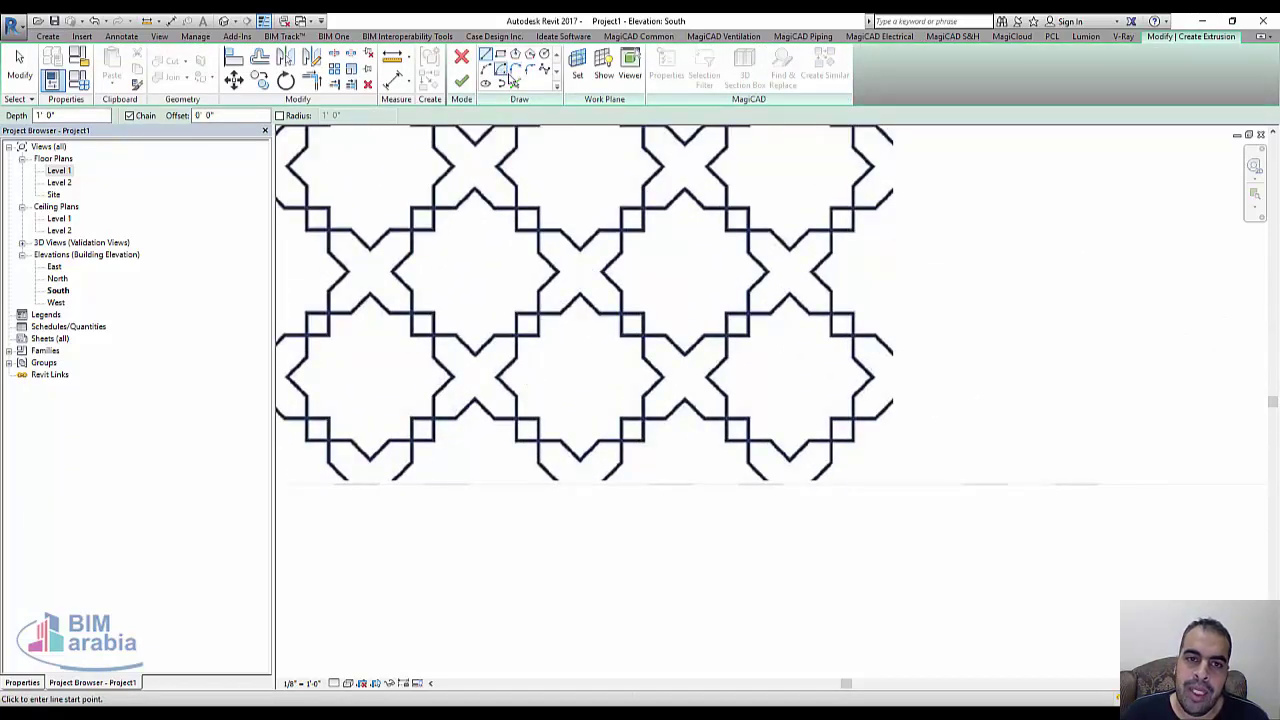
pyautogui.click(500, 58)
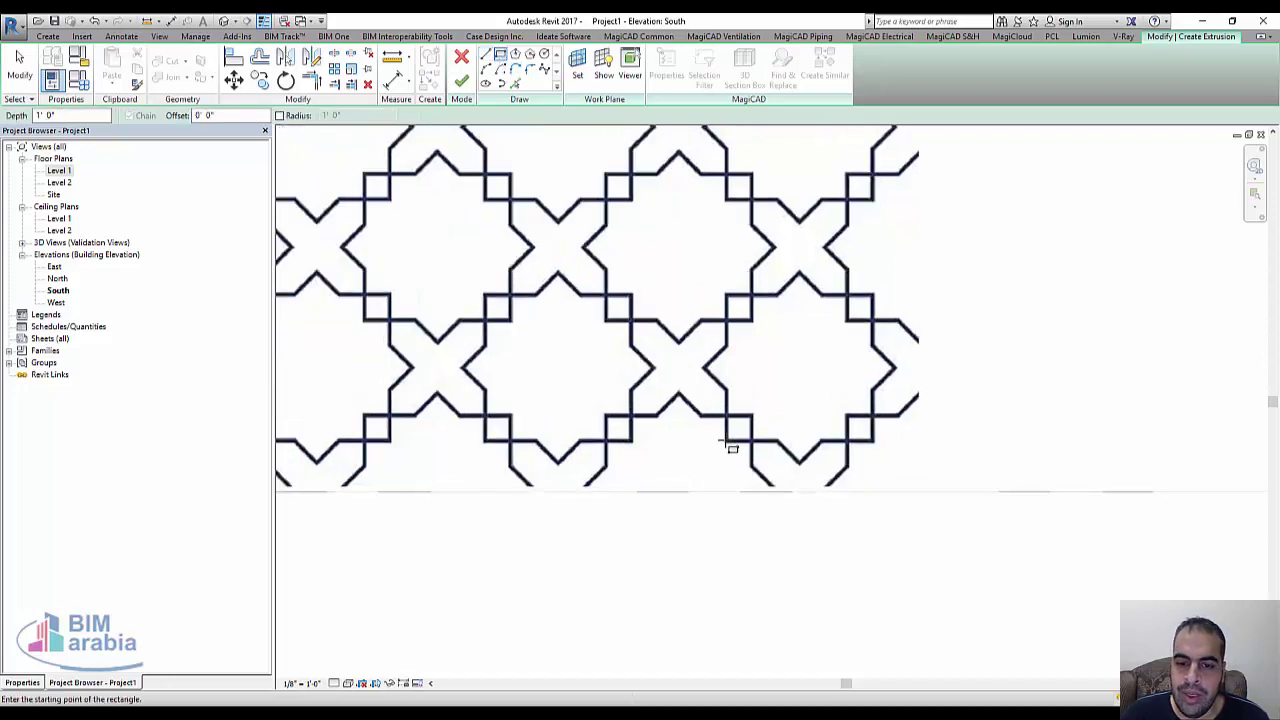
pyautogui.scroll(1, 731, 446)
pyautogui.scroll(2, 731, 447)
pyautogui.scroll(-2, 731, 449)
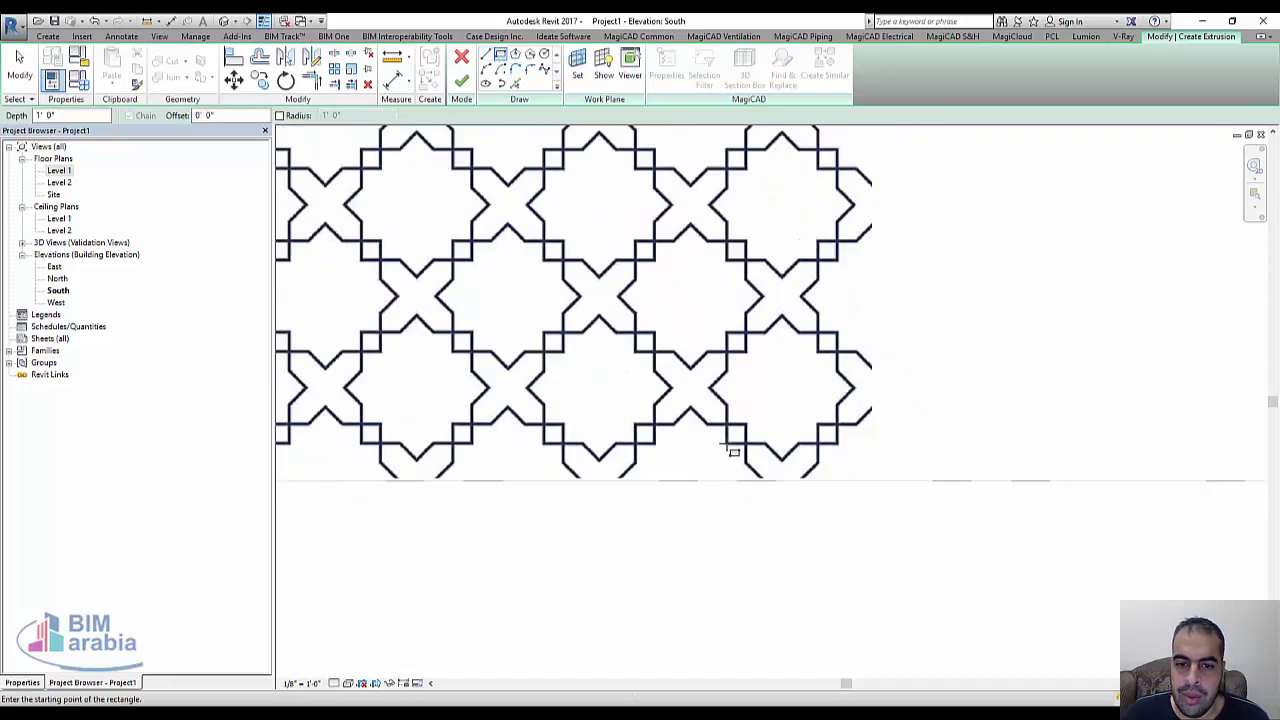
pyautogui.scroll(1, 732, 452)
pyautogui.click(731, 447)
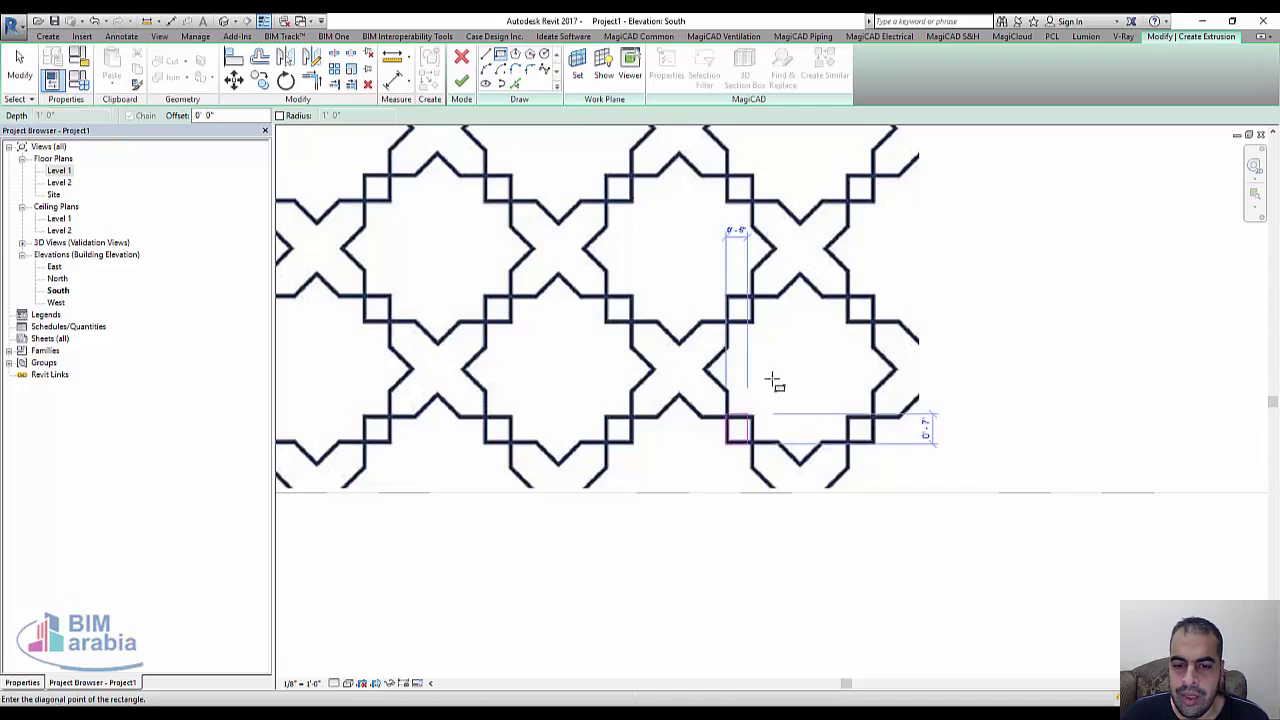
pyautogui.scroll(2, 874, 299)
pyautogui.scroll(1, 876, 298)
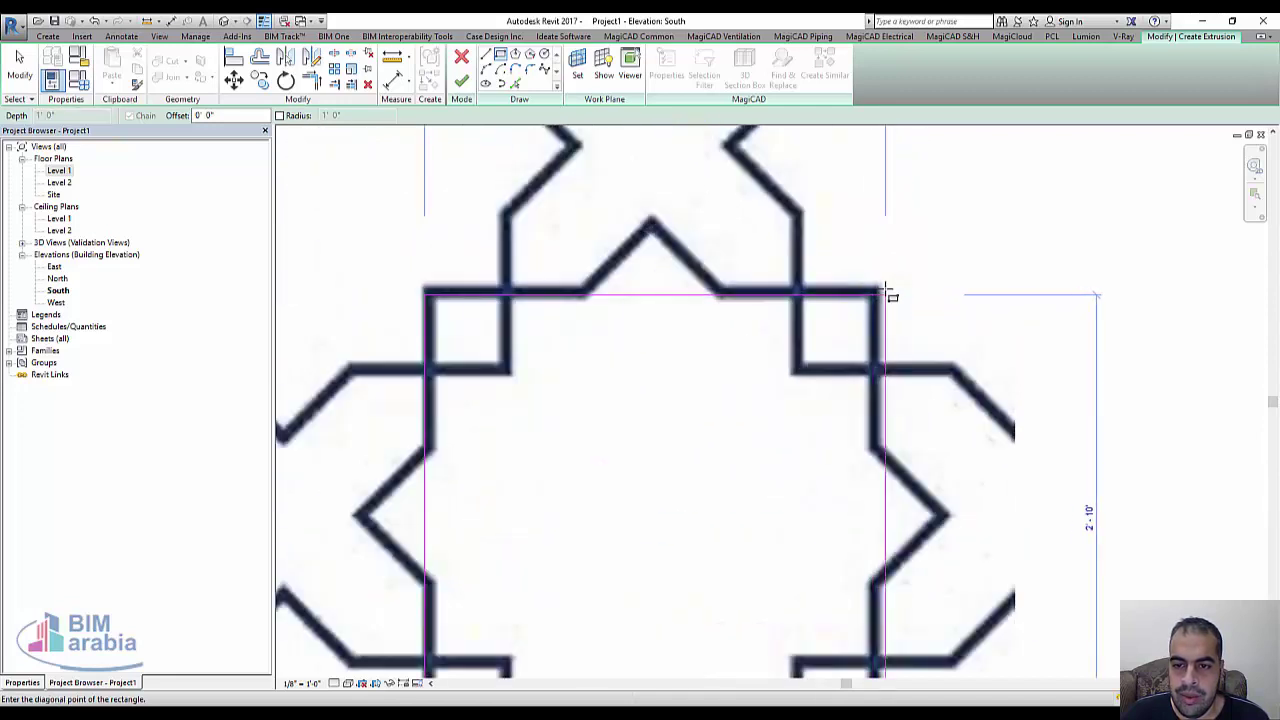
pyautogui.scroll(2, 882, 292)
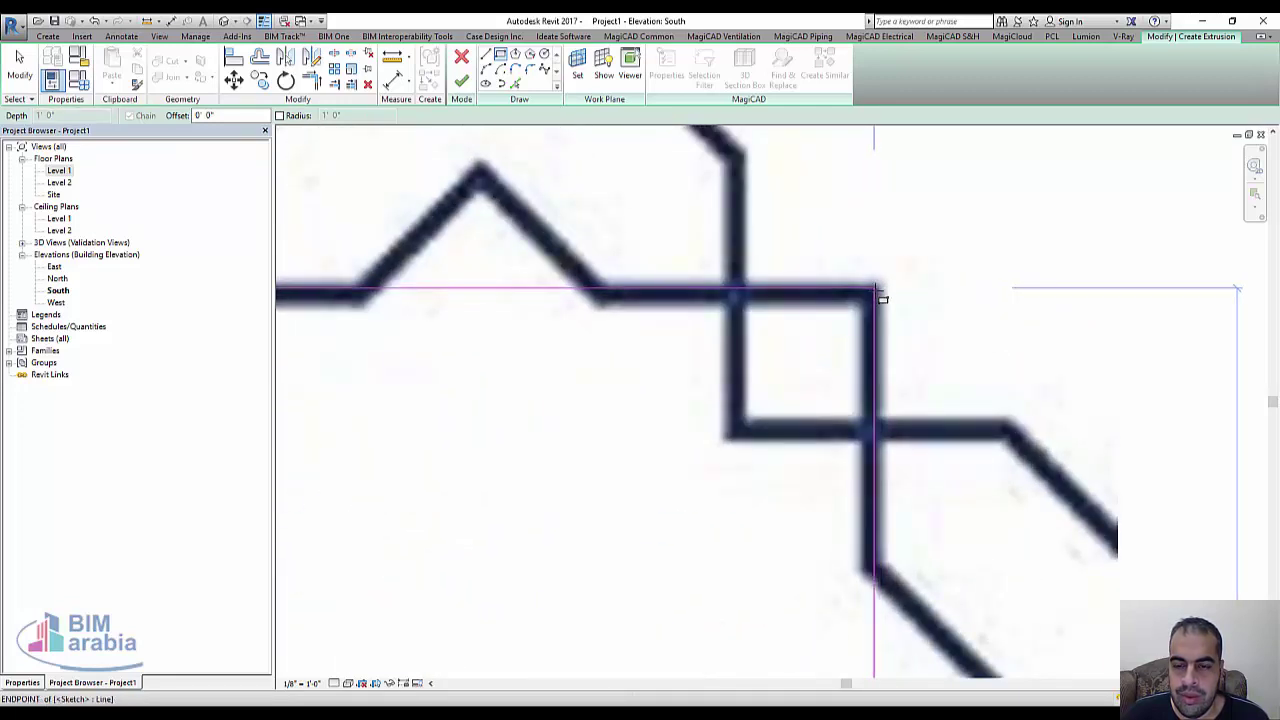
pyautogui.click(881, 292)
pyautogui.scroll(-2, 917, 297)
pyautogui.scroll(-1, 850, 310)
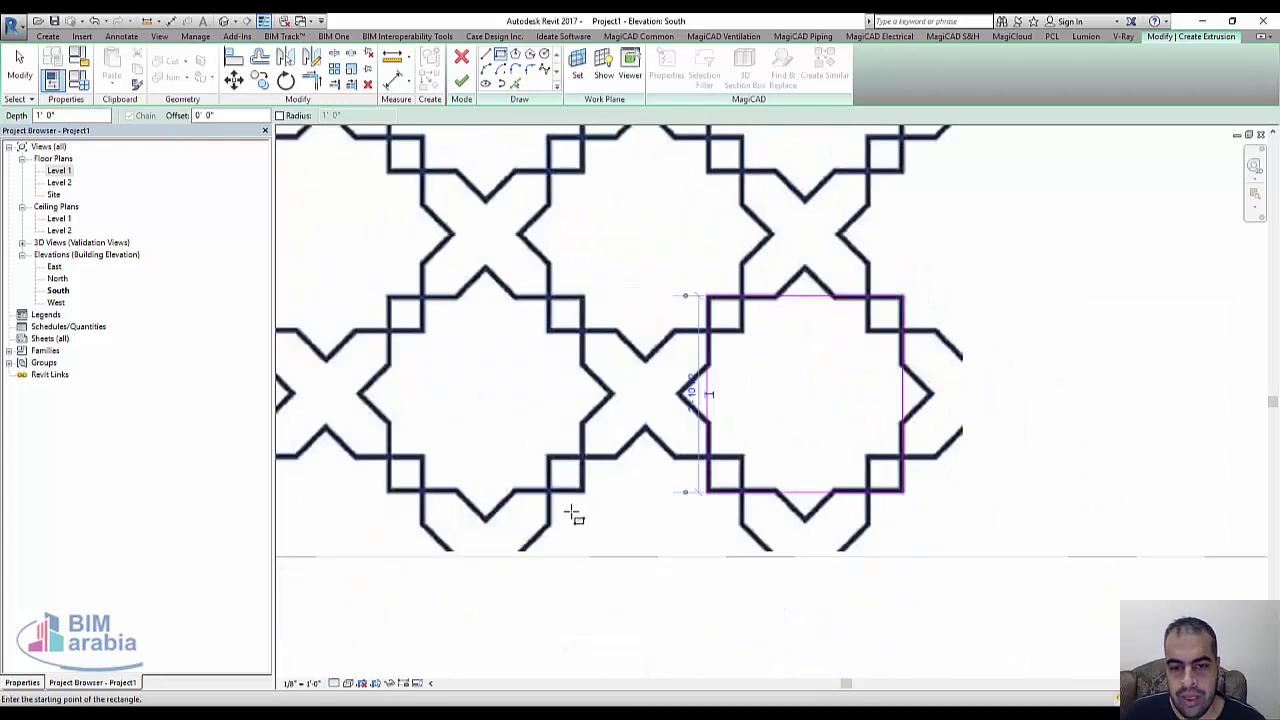
pyautogui.press('Escape')
pyautogui.press('Escape')
# - Draw a diagonal line from the square's bottom-left to top-right corner, then select the square's outline
pyautogui.click(758, 500)
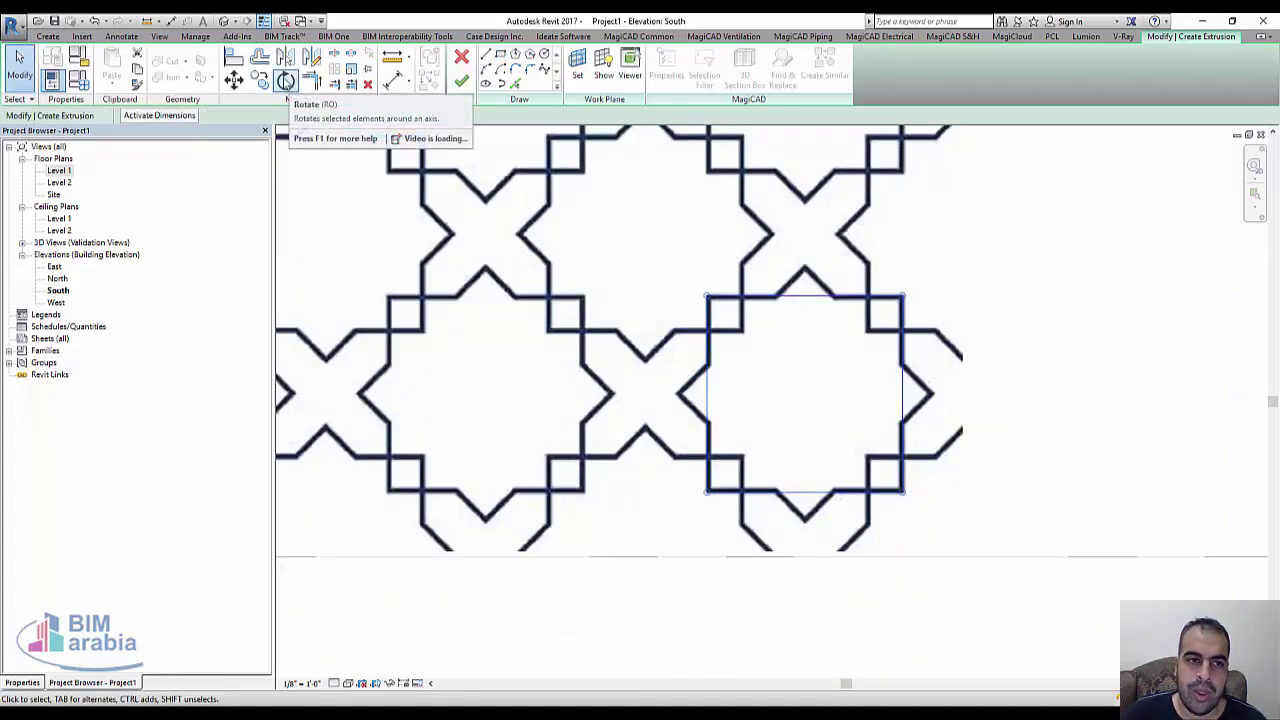
pyautogui.press('Escape')
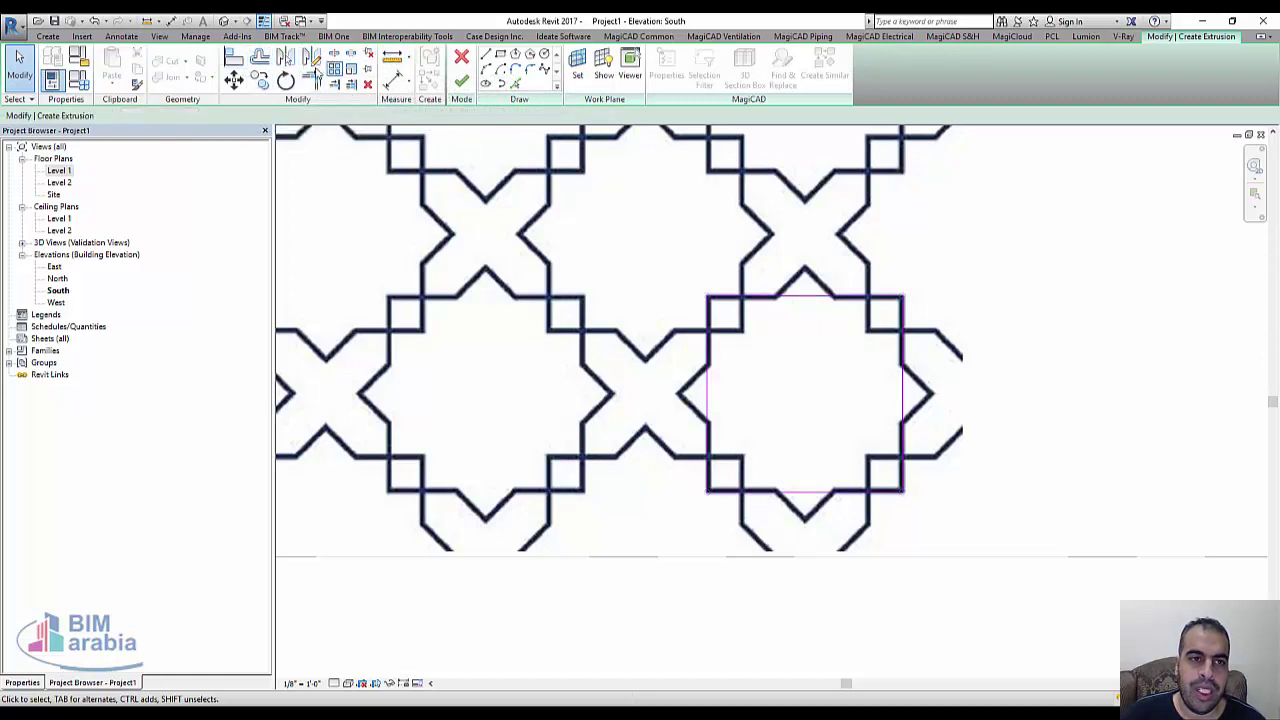
pyautogui.click(487, 58)
pyautogui.click(707, 491)
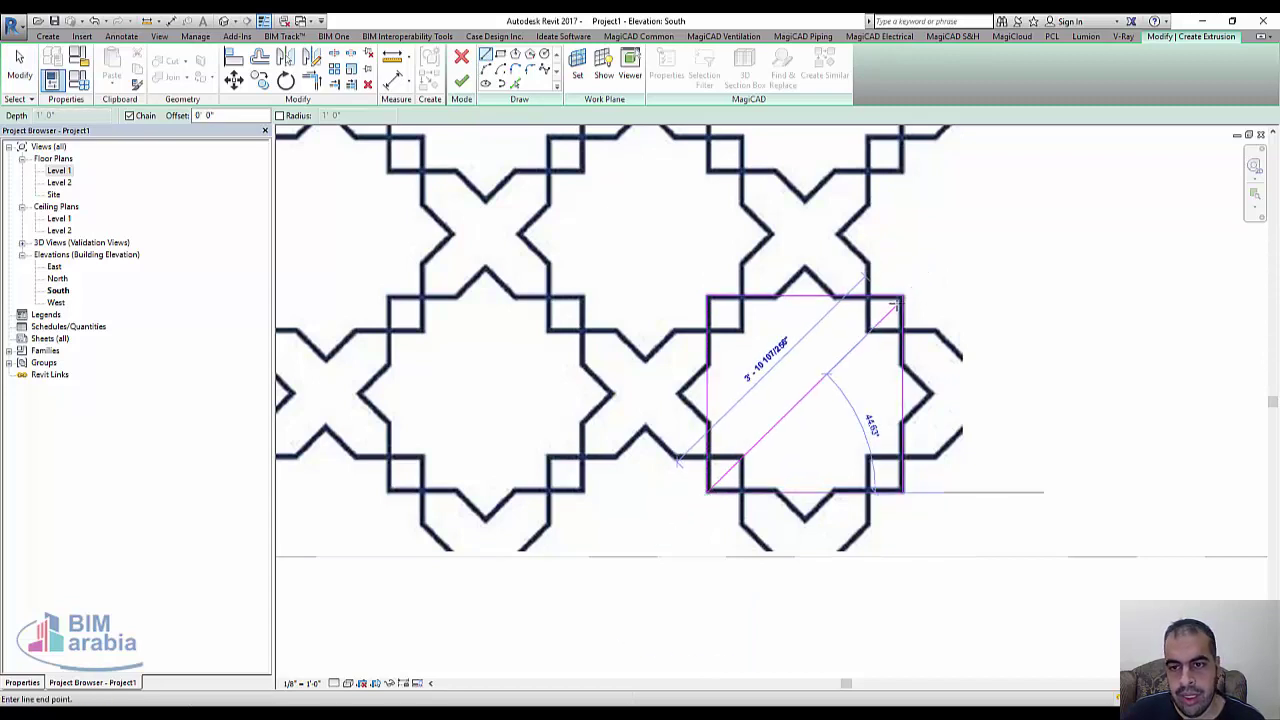
pyautogui.click(903, 297)
pyautogui.press('Escape')
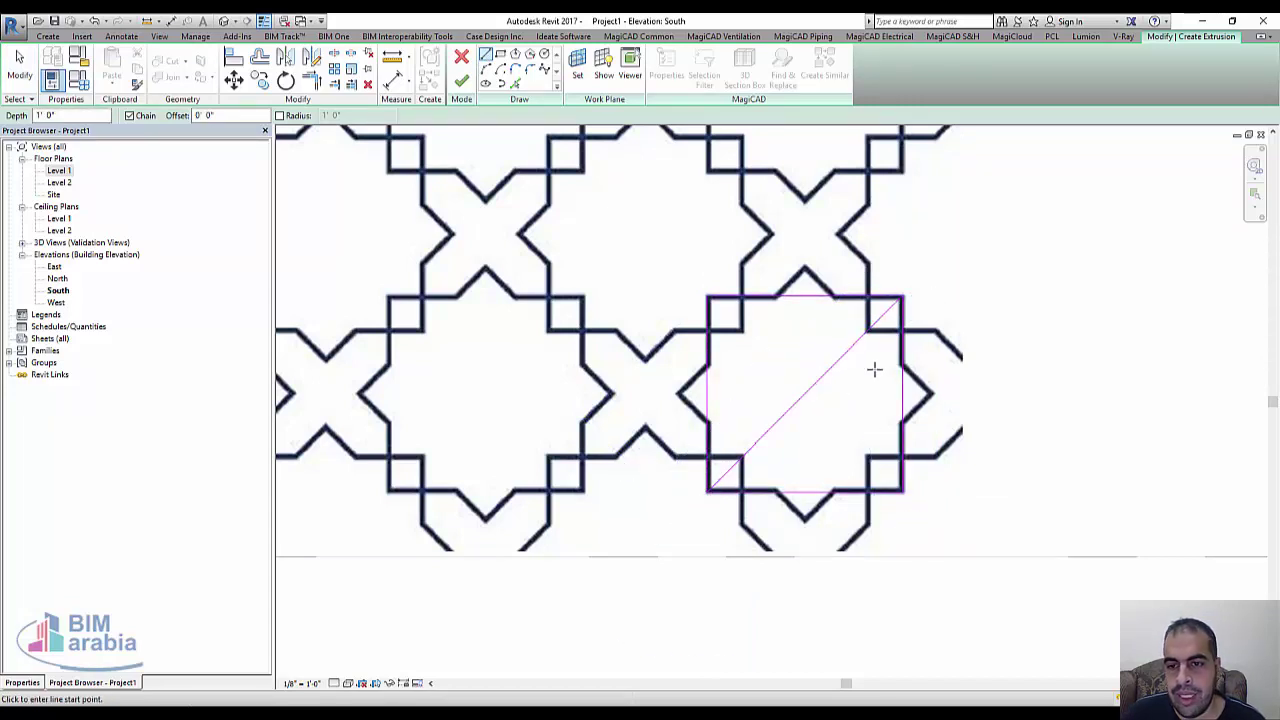
pyautogui.press('Escape')
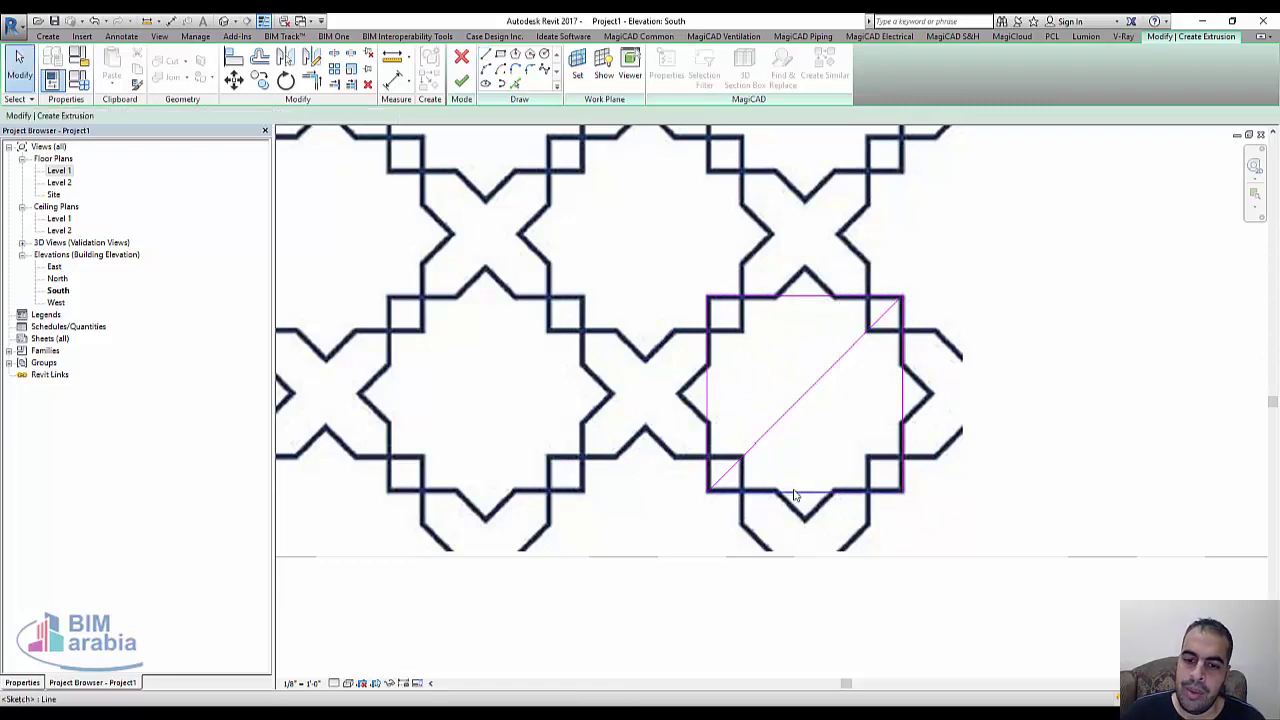
pyautogui.press('Tab')
pyautogui.click(793, 492)
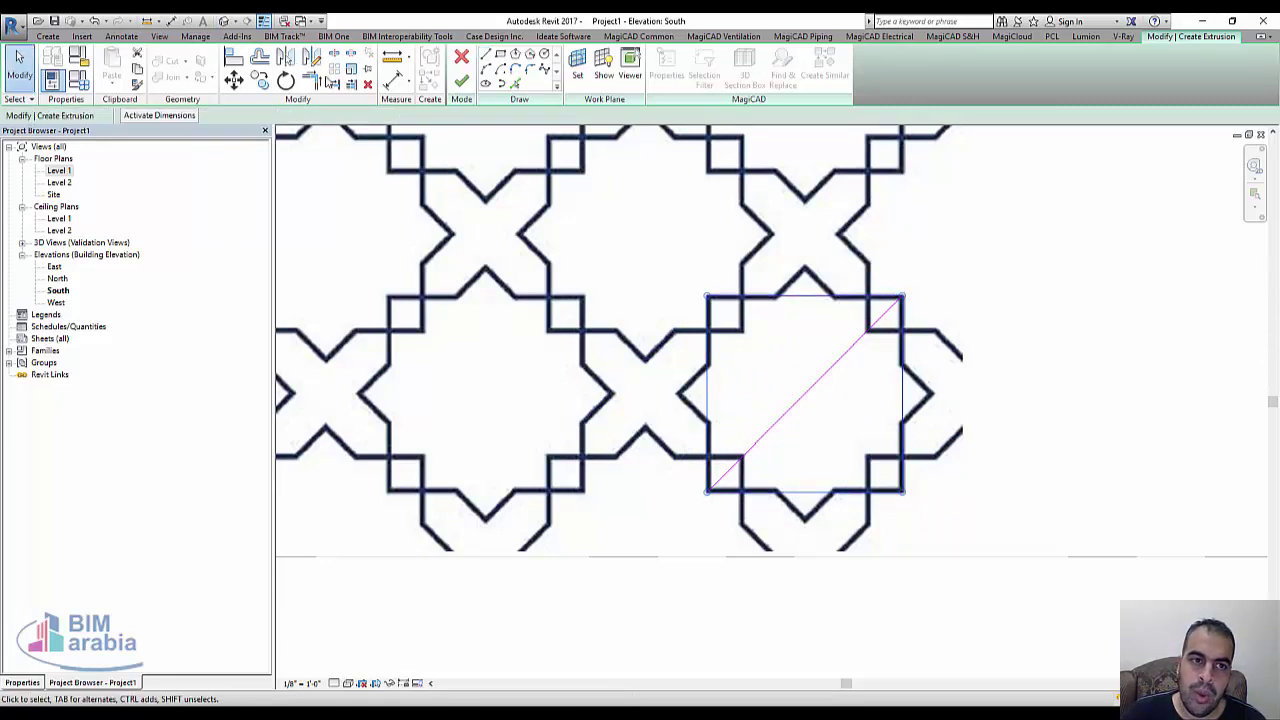
# - Rotate a copy of the square 45° into a diamond over the star
pyautogui.click(286, 82)
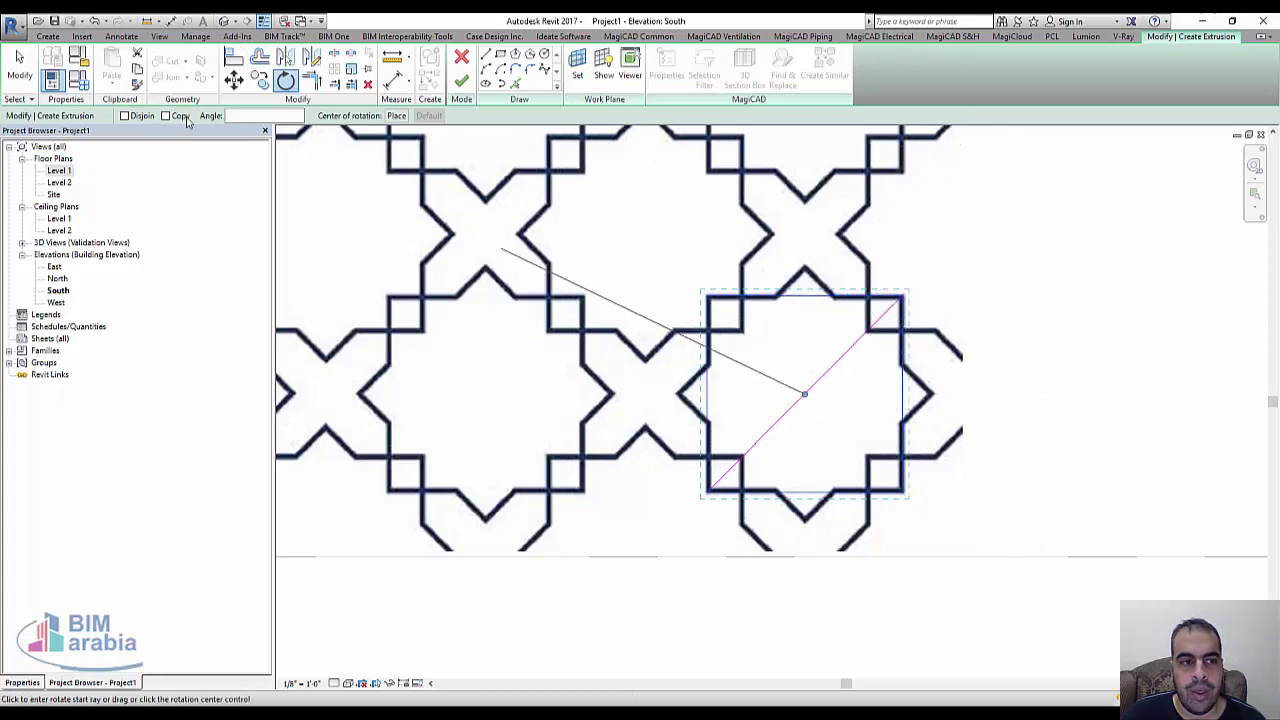
pyautogui.click(166, 115)
pyautogui.click(889, 224)
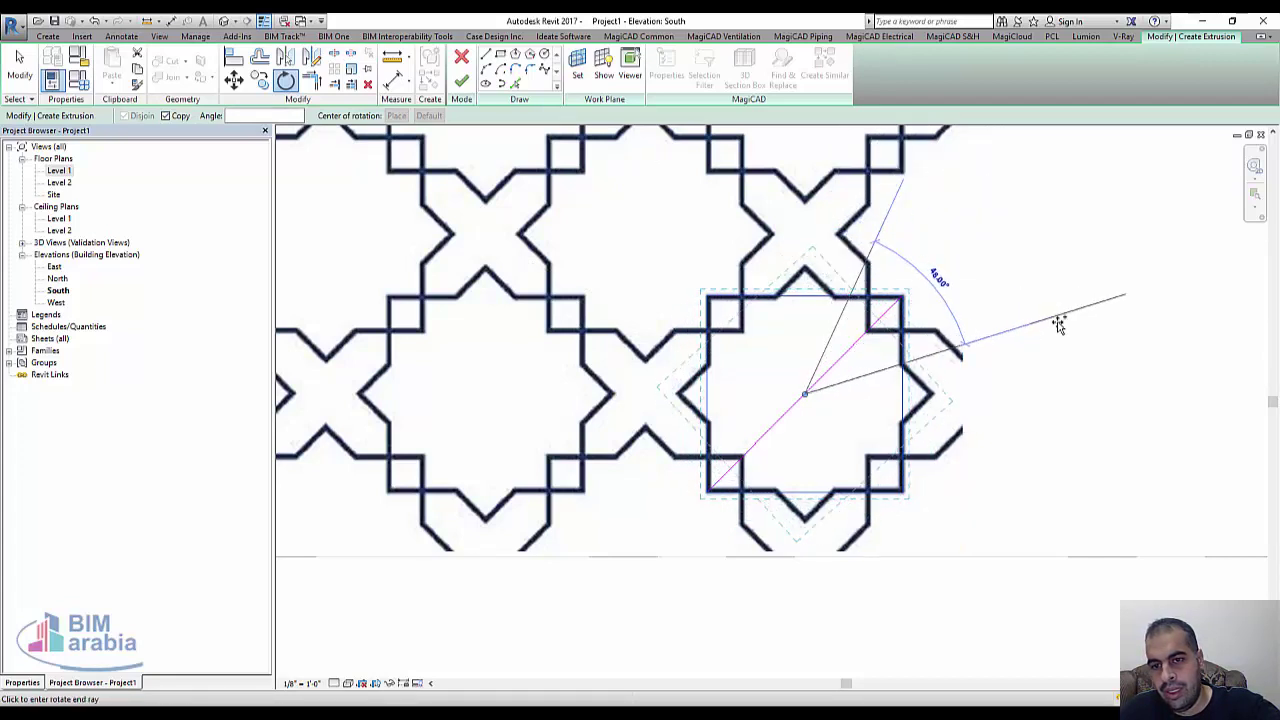
pyautogui.write('45')
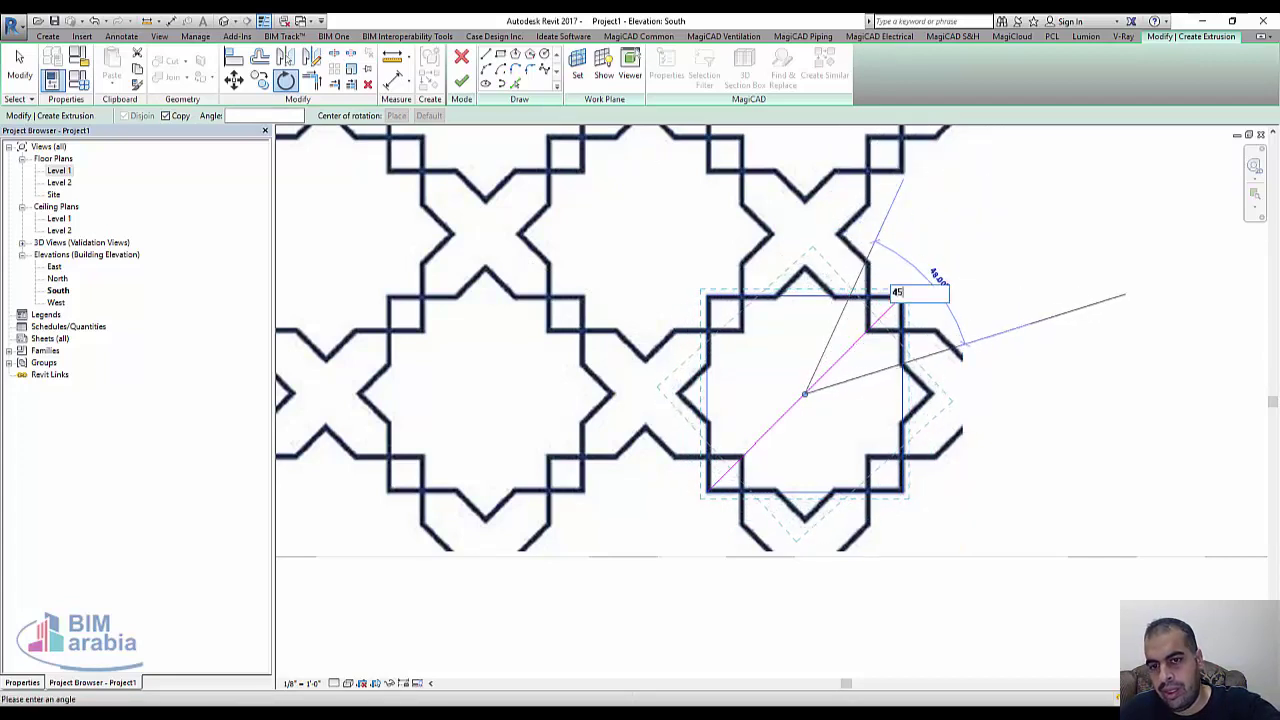
pyautogui.press('Return')
# - Delete the diagonal guide line
pyautogui.click(1000, 317)
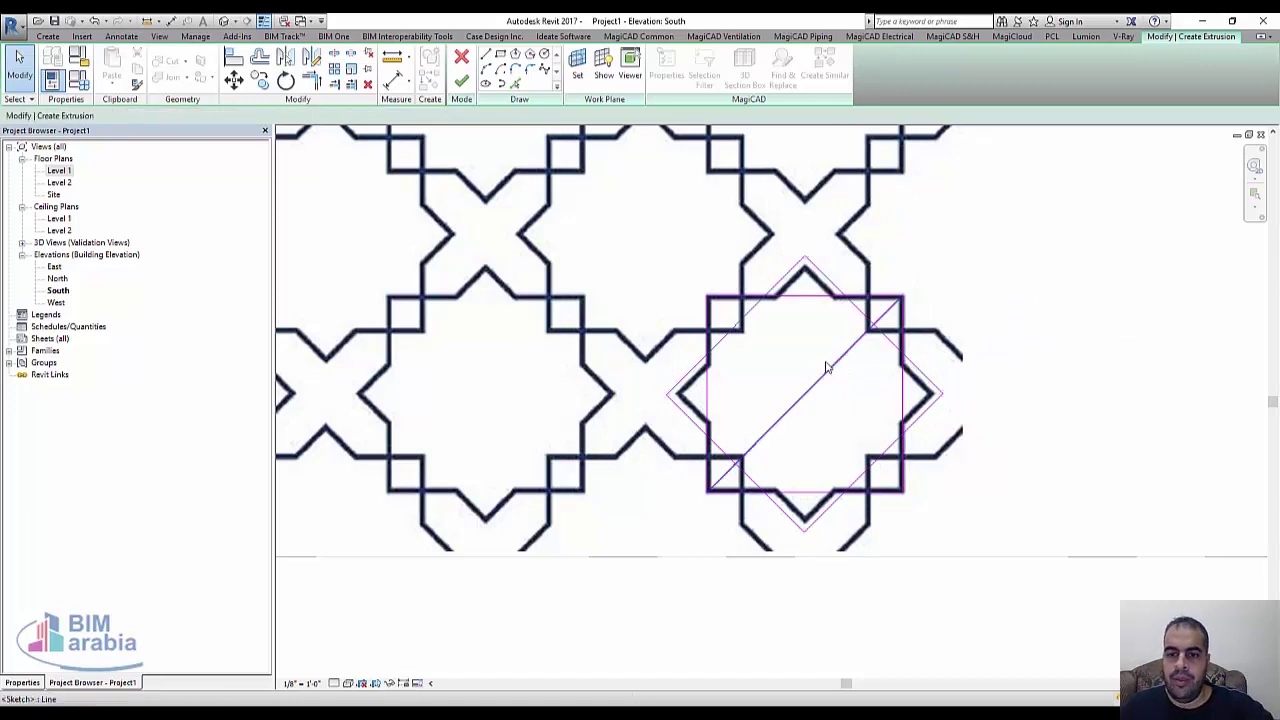
pyautogui.click(811, 384)
pyautogui.press('Delete')
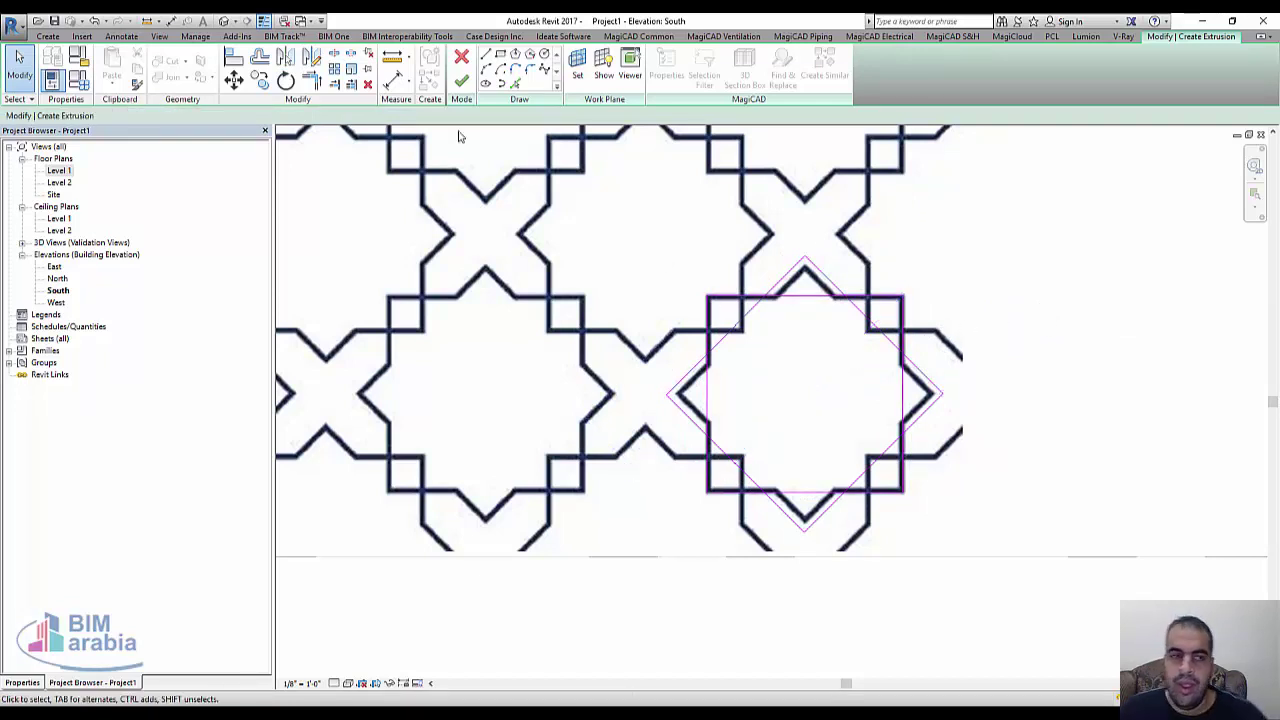
# - Trim the lower-left diamond edges into a clean corner with Trim/Extend to Corner
pyautogui.click(336, 59)
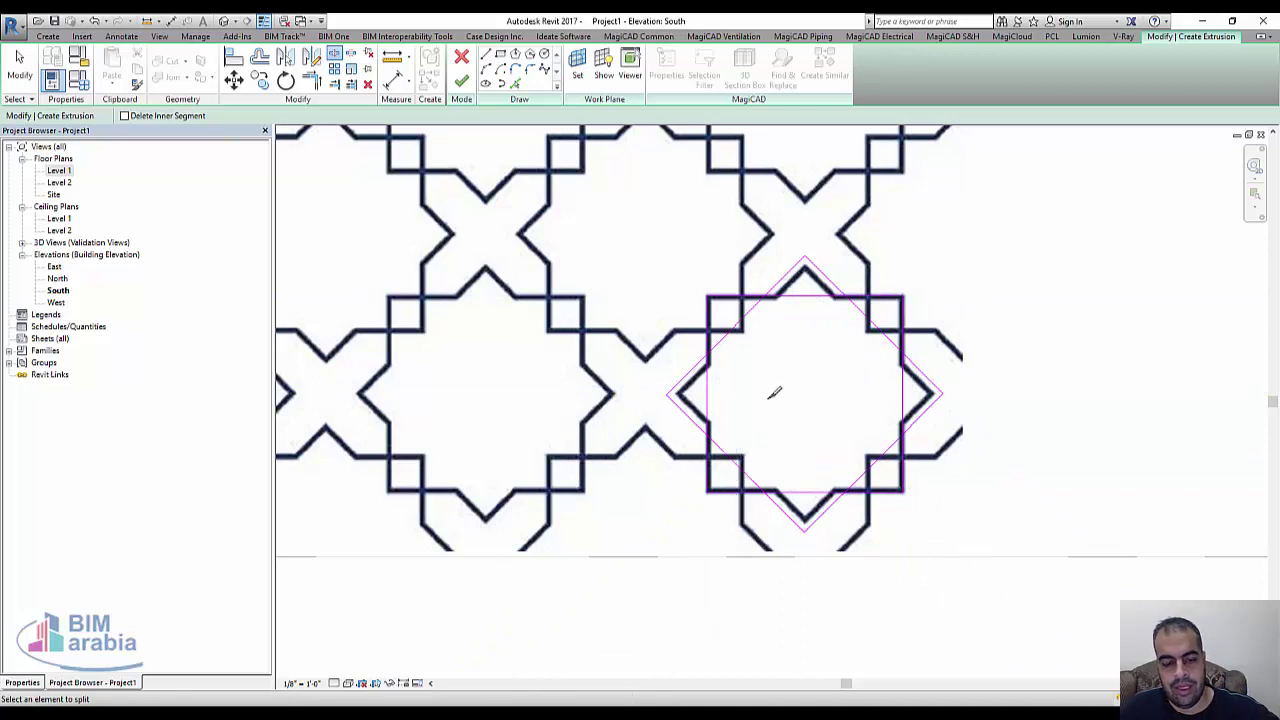
pyautogui.press('Escape')
pyautogui.press('t')
pyautogui.press('r')
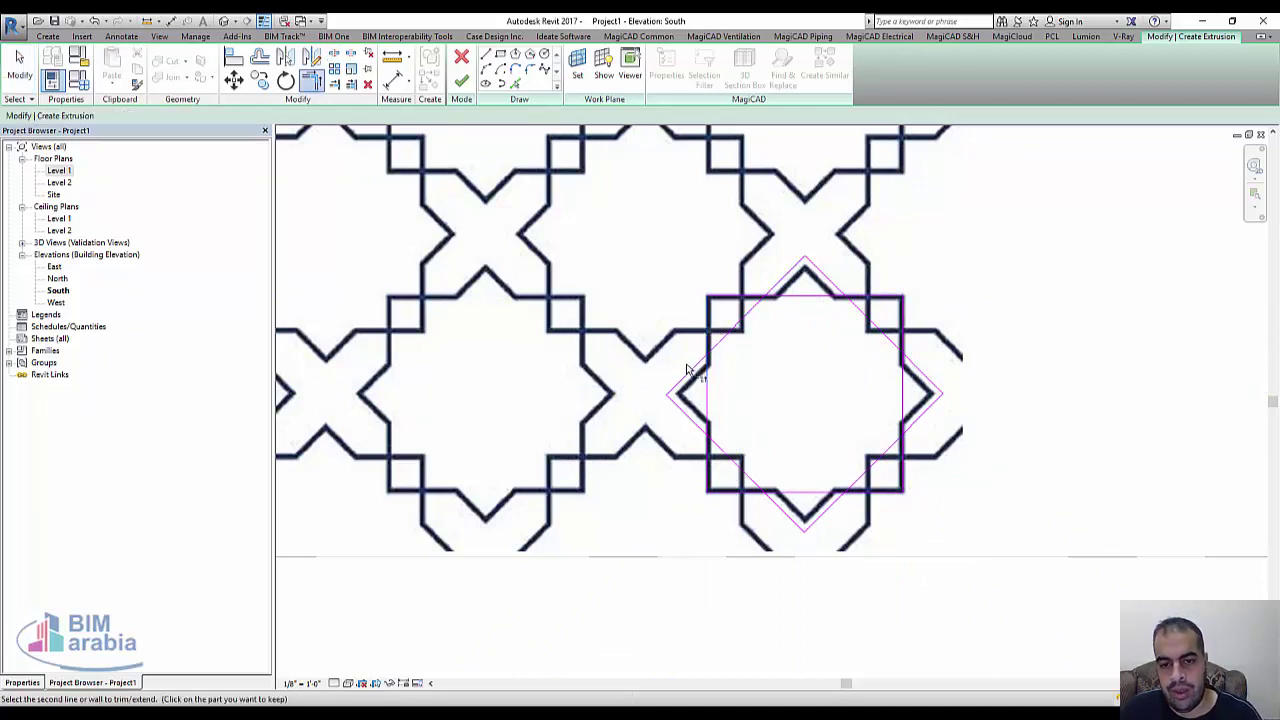
pyautogui.click(688, 413)
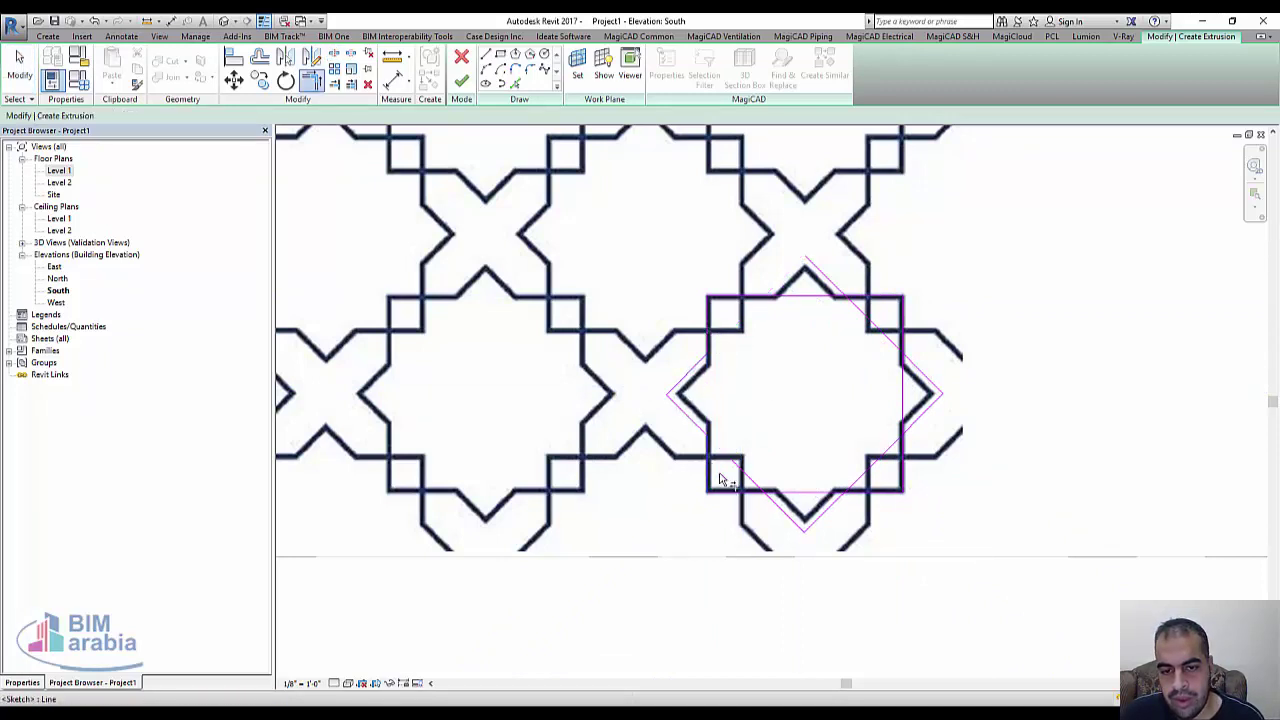
pyautogui.click(830, 518)
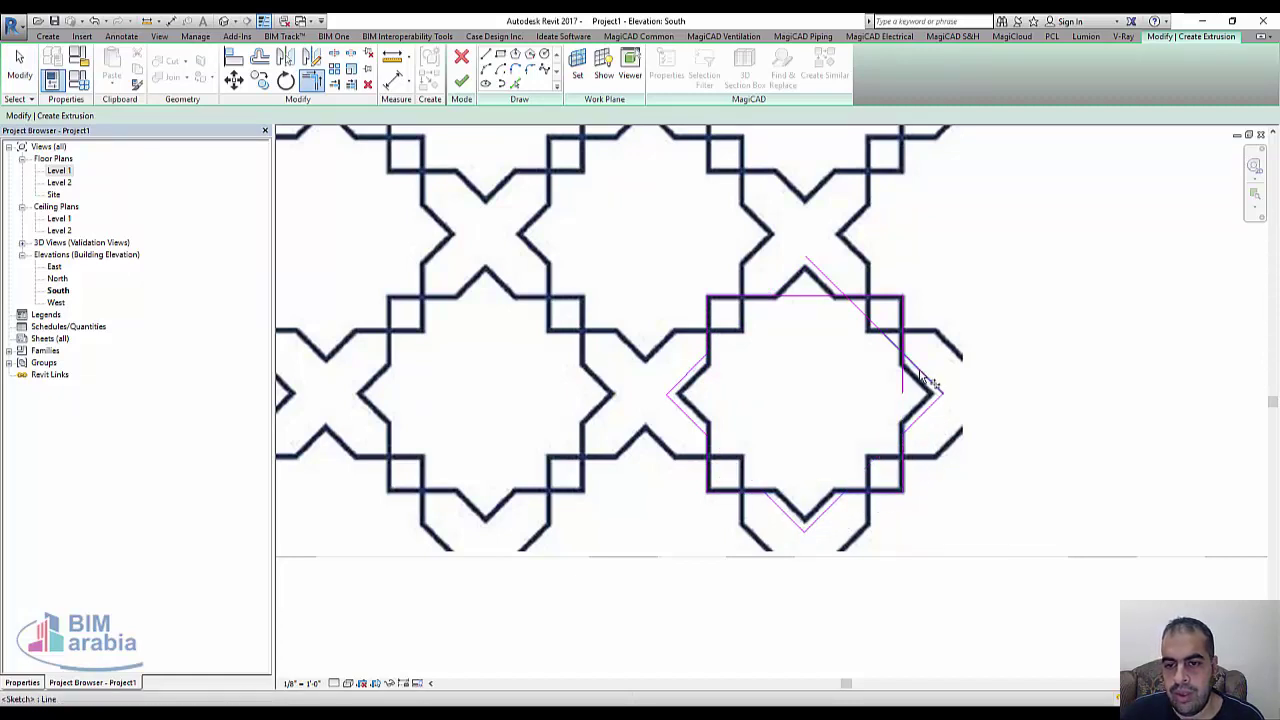
pyautogui.click(829, 282)
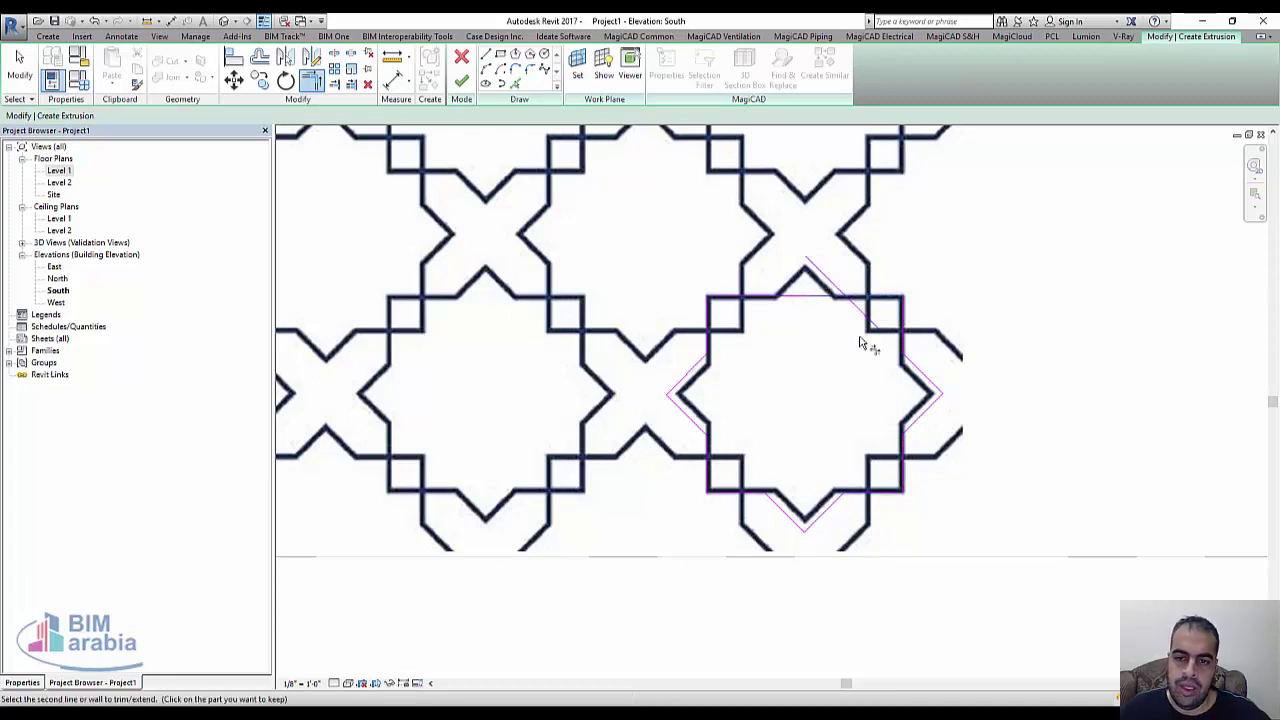
pyautogui.press('Escape')
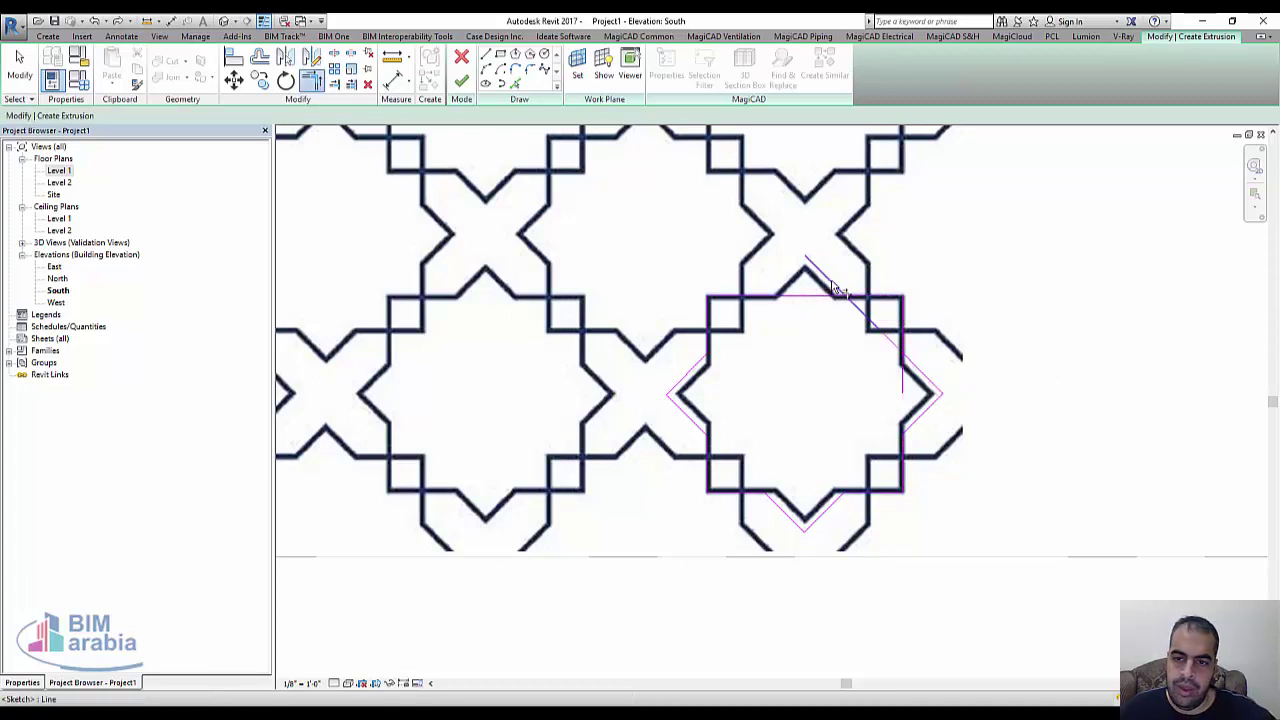
# - Rotate a copy of the diagonal line, then trim the vertical line to meet it
pyautogui.click(829, 287)
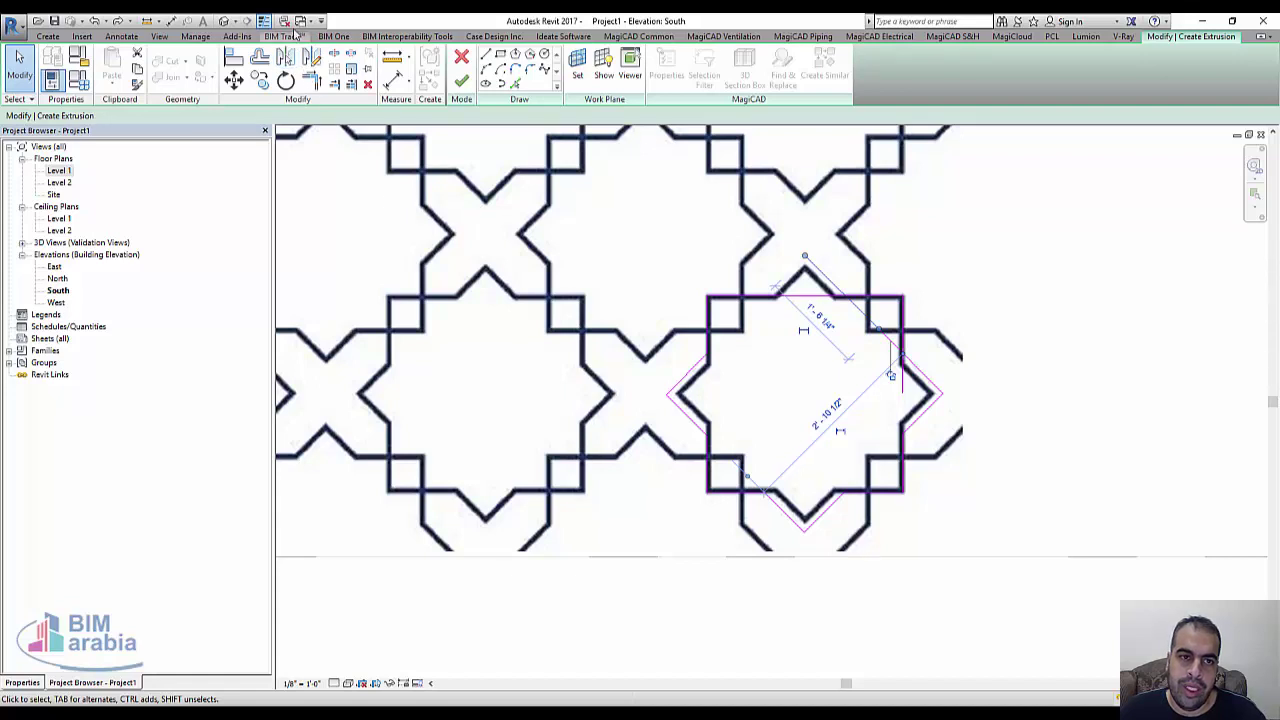
pyautogui.click(311, 57)
pyautogui.click(805, 257)
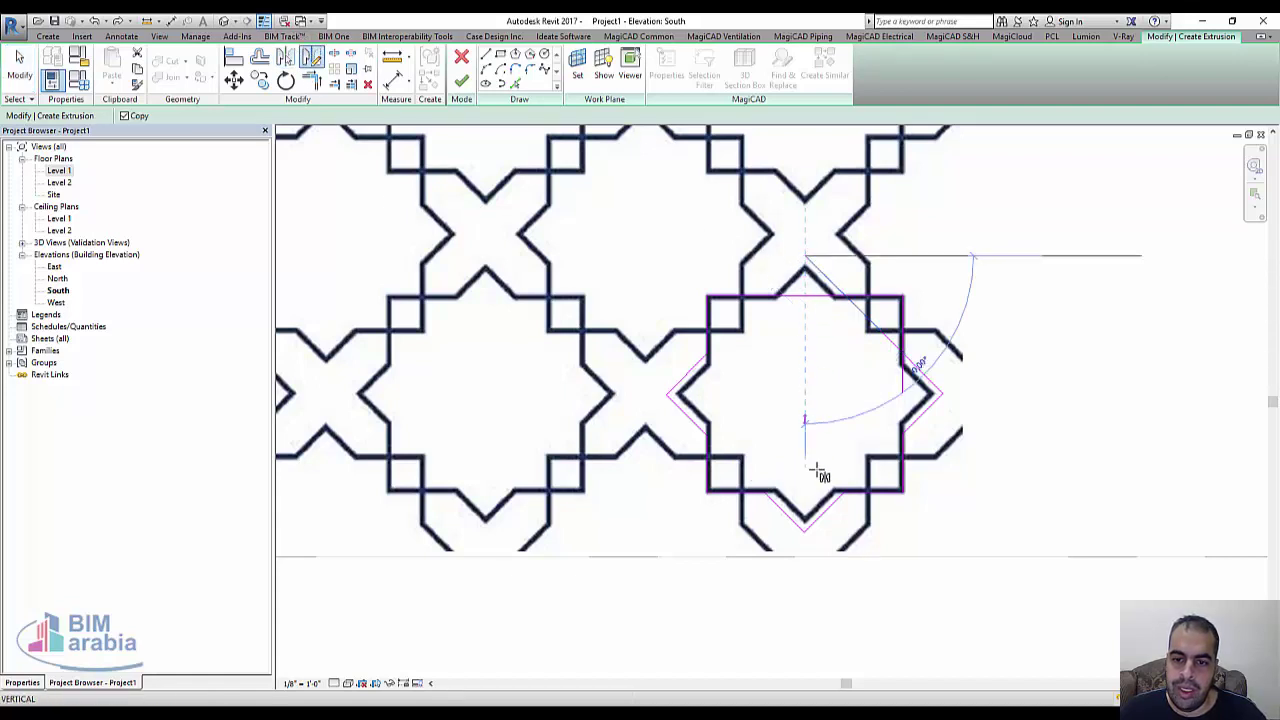
pyautogui.click(805, 530)
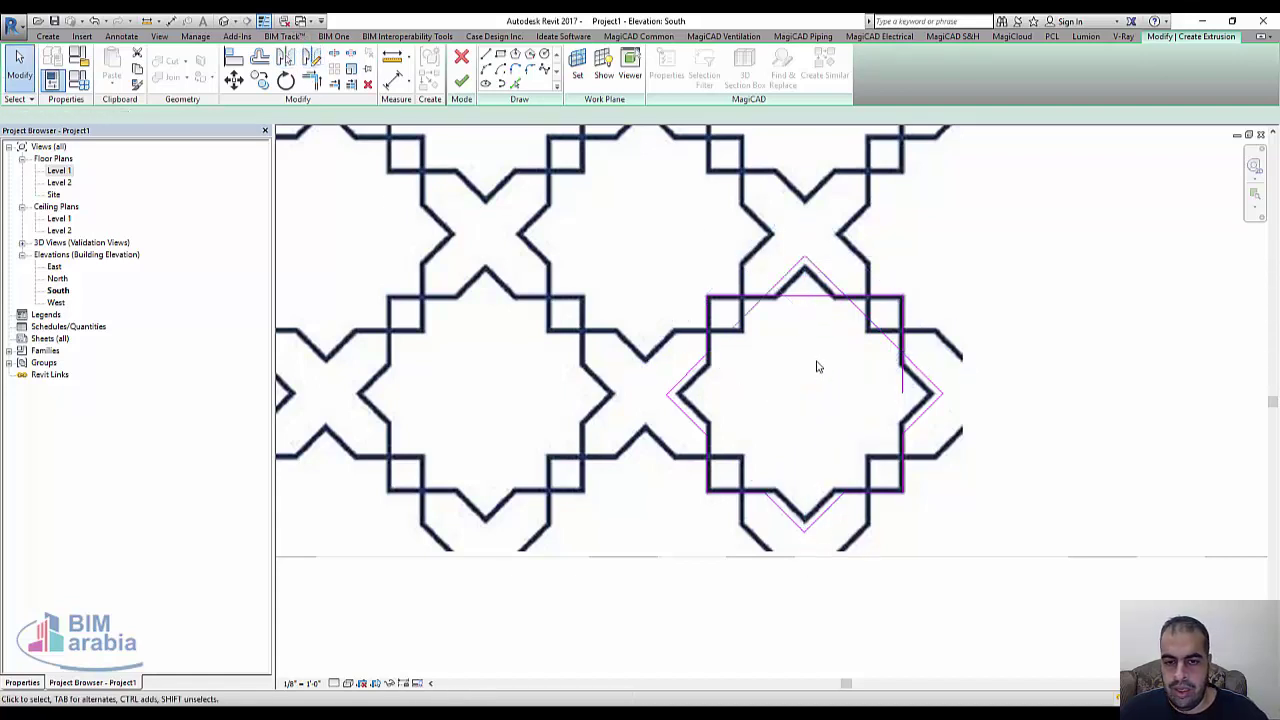
pyautogui.press('t')
pyautogui.press('r')
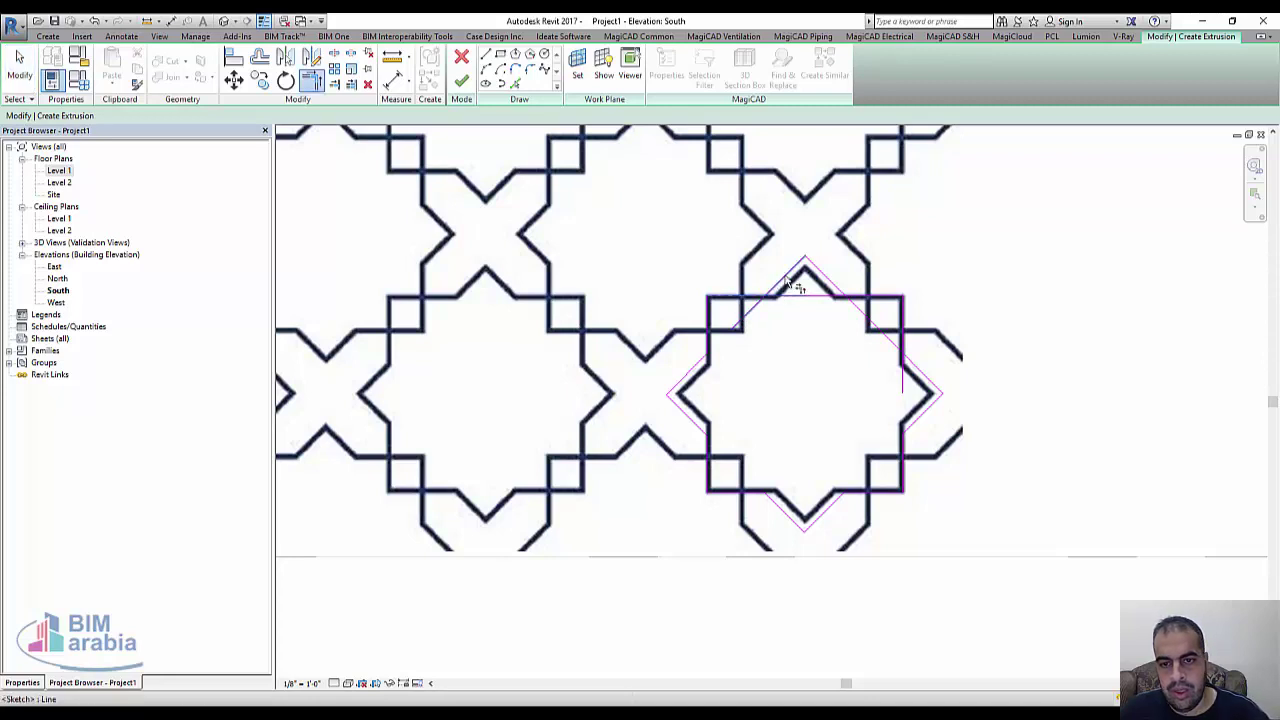
pyautogui.click(870, 320)
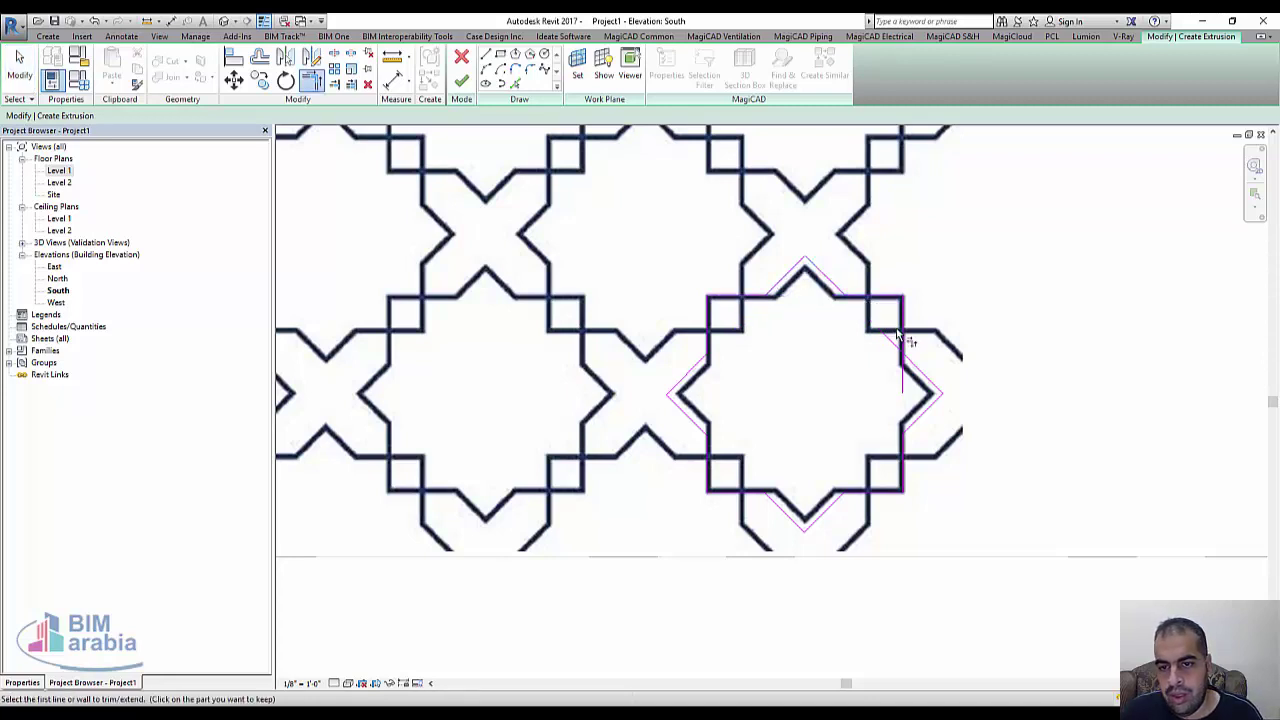
pyautogui.click(918, 367)
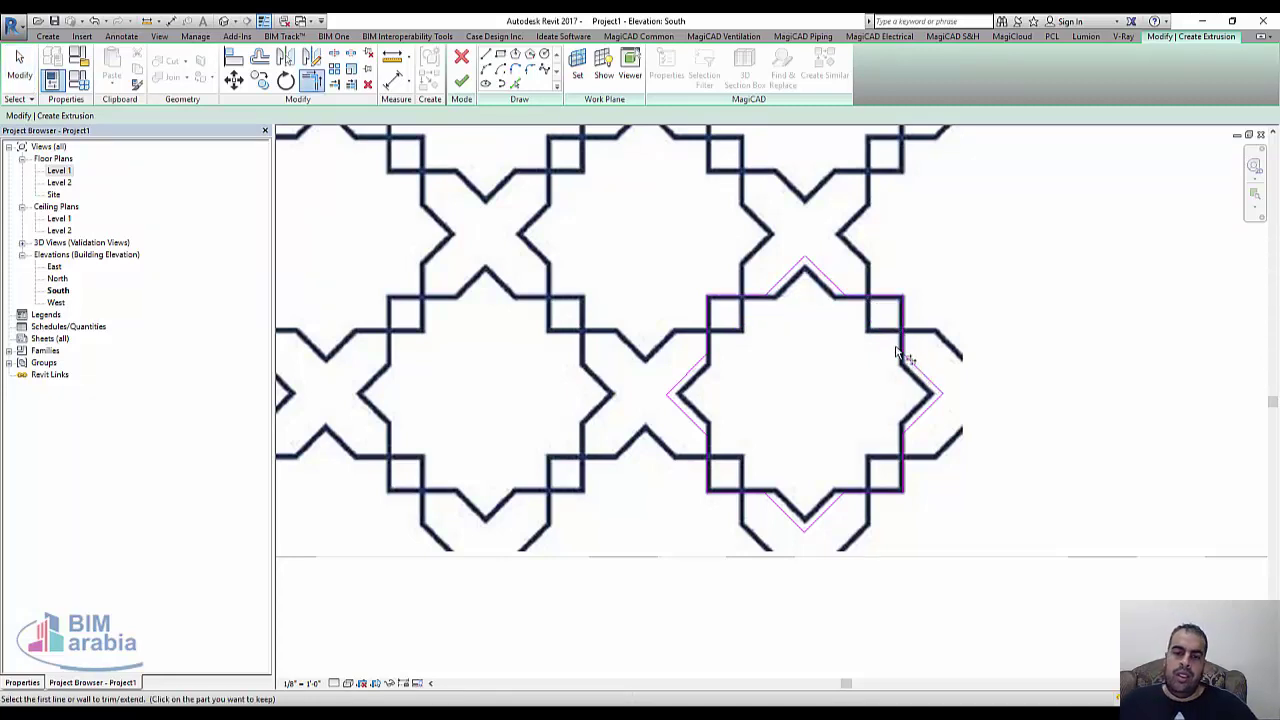
pyautogui.press('Escape')
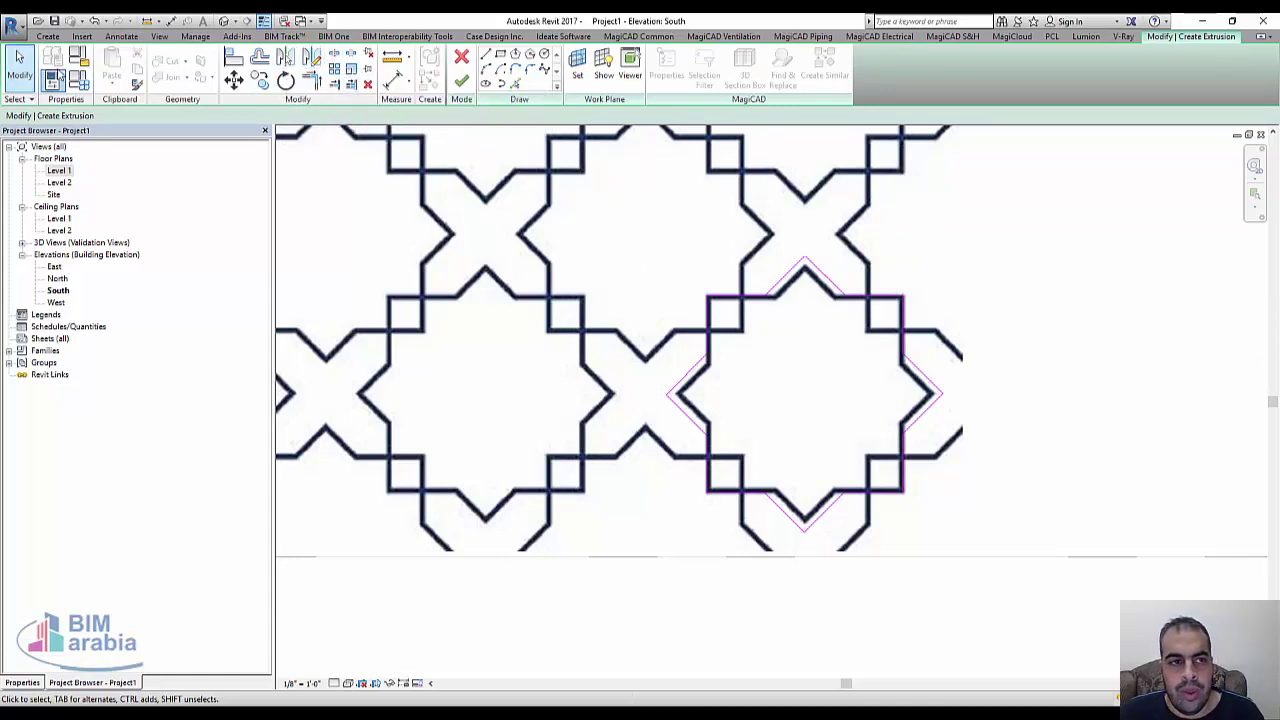
# - Offset the whole star outline chain numerically by 0' 1" outward to form a band
pyautogui.click(260, 57)
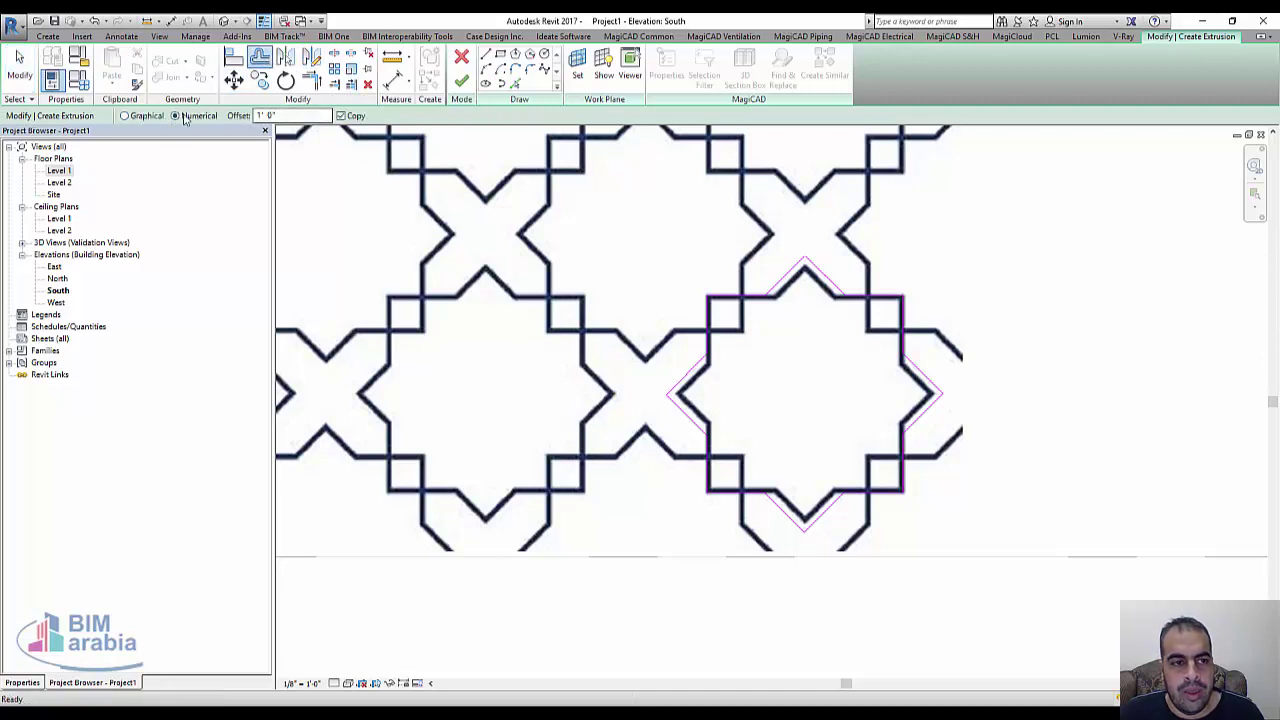
pyautogui.click(124, 116)
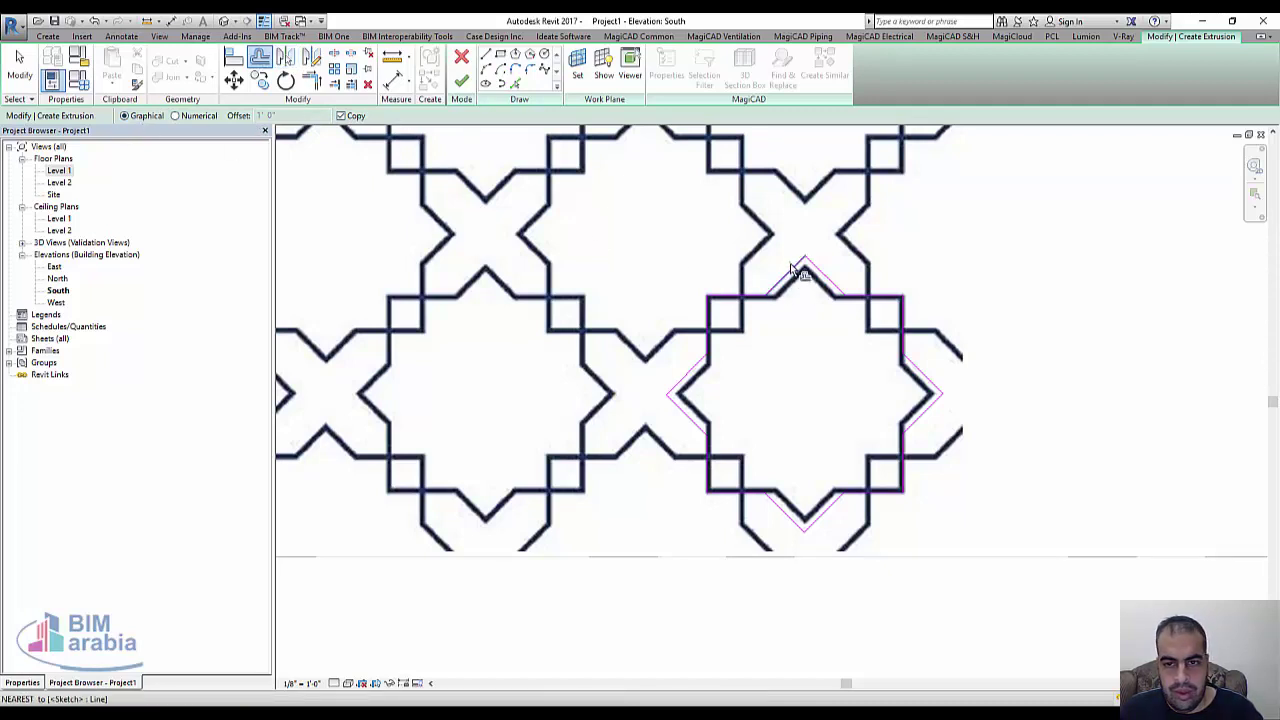
pyautogui.press('Escape')
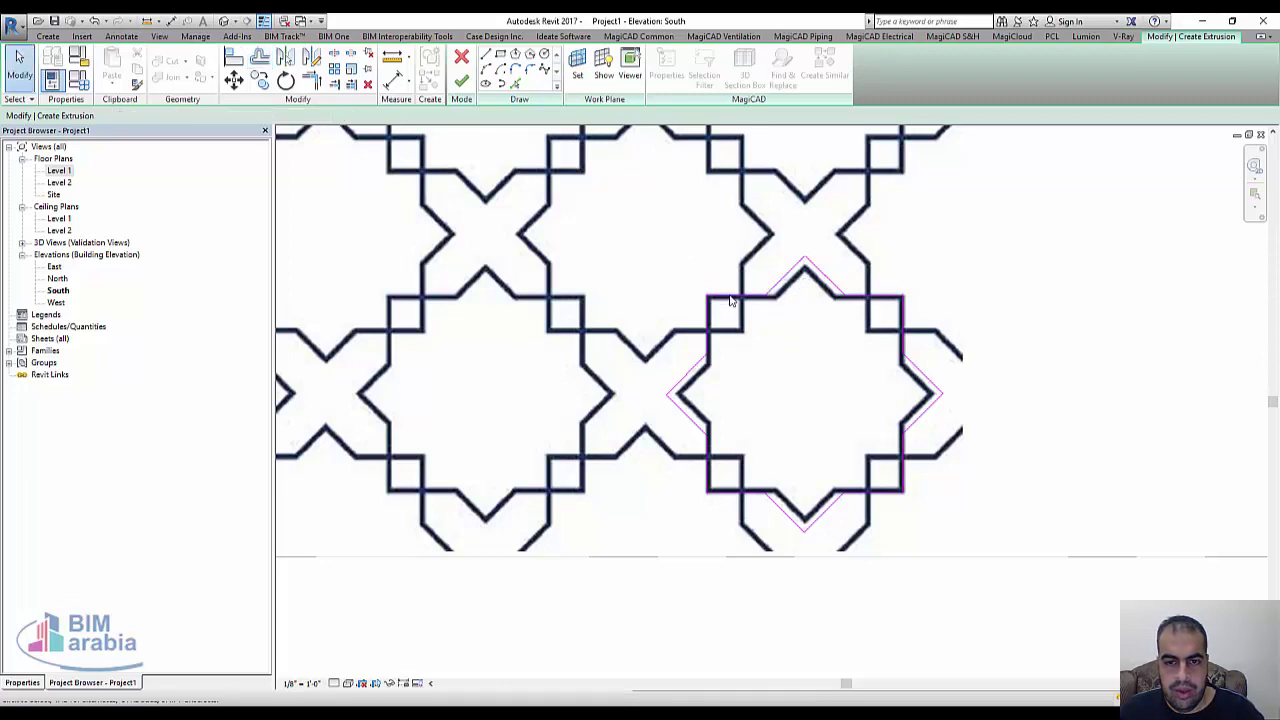
pyautogui.click(260, 57)
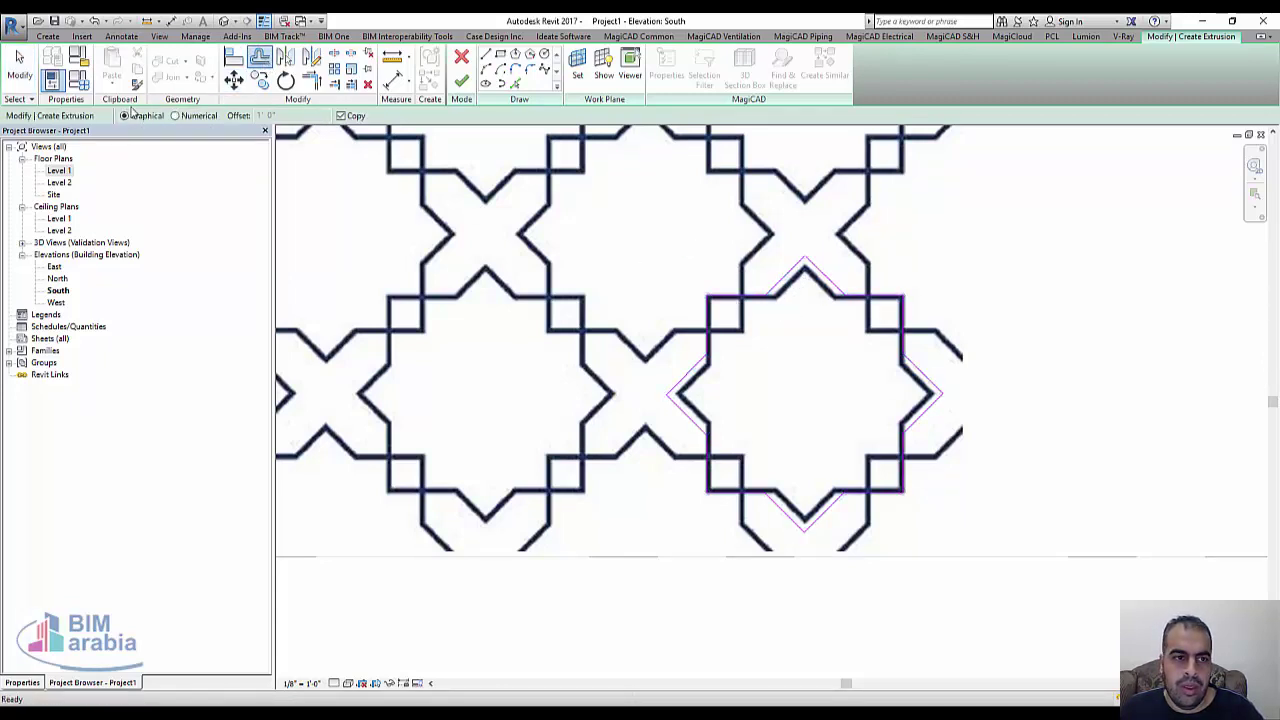
pyautogui.click(195, 116)
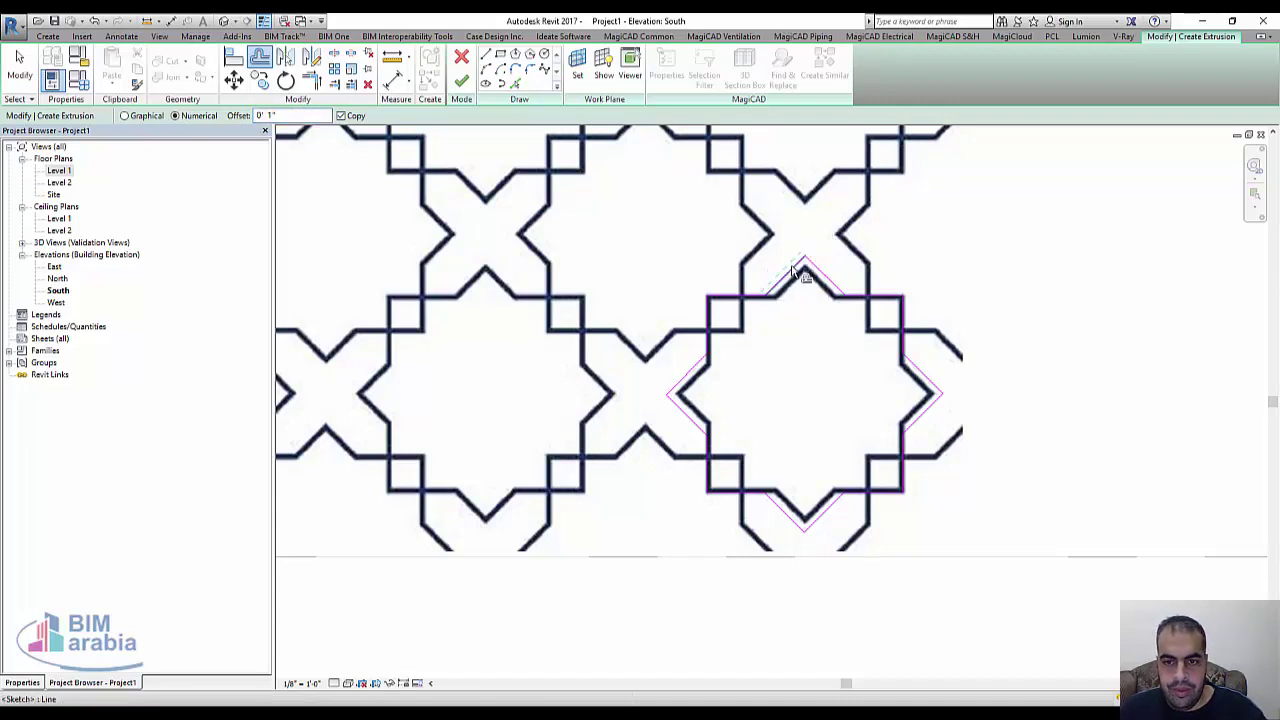
pyautogui.press('Tab')
pyautogui.click(690, 247)
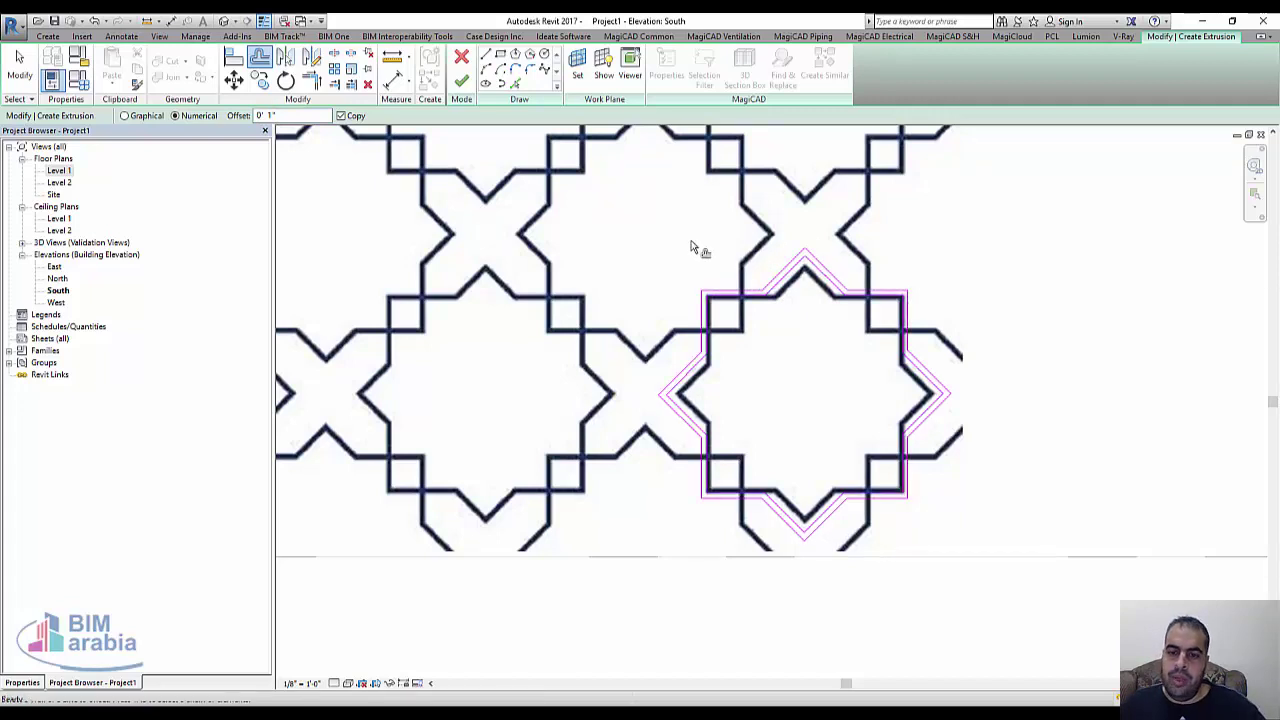
pyautogui.press('Escape')
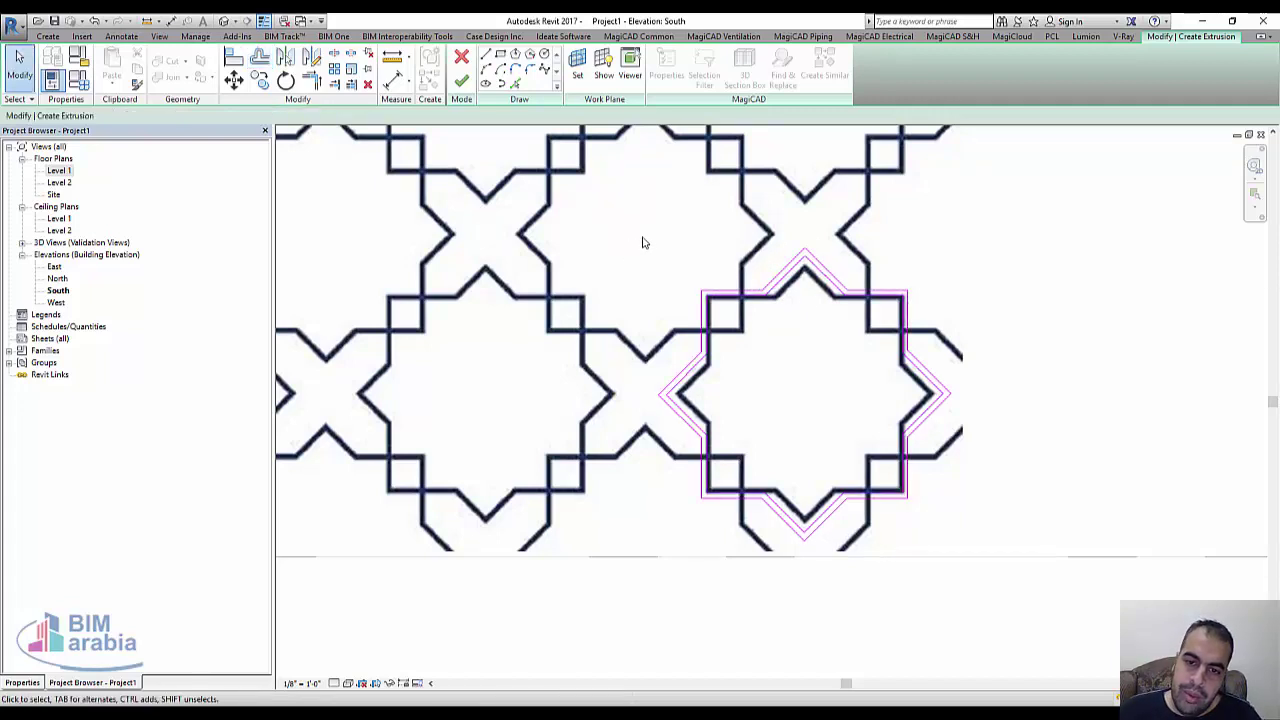
# - Select the doubled star outline and place it on the next star to the left
pyautogui.moveTo(642, 238)
pyautogui.mouseDown()
pyautogui.moveTo(1016, 566)
pyautogui.moveTo(990, 537)
pyautogui.mouseUp()
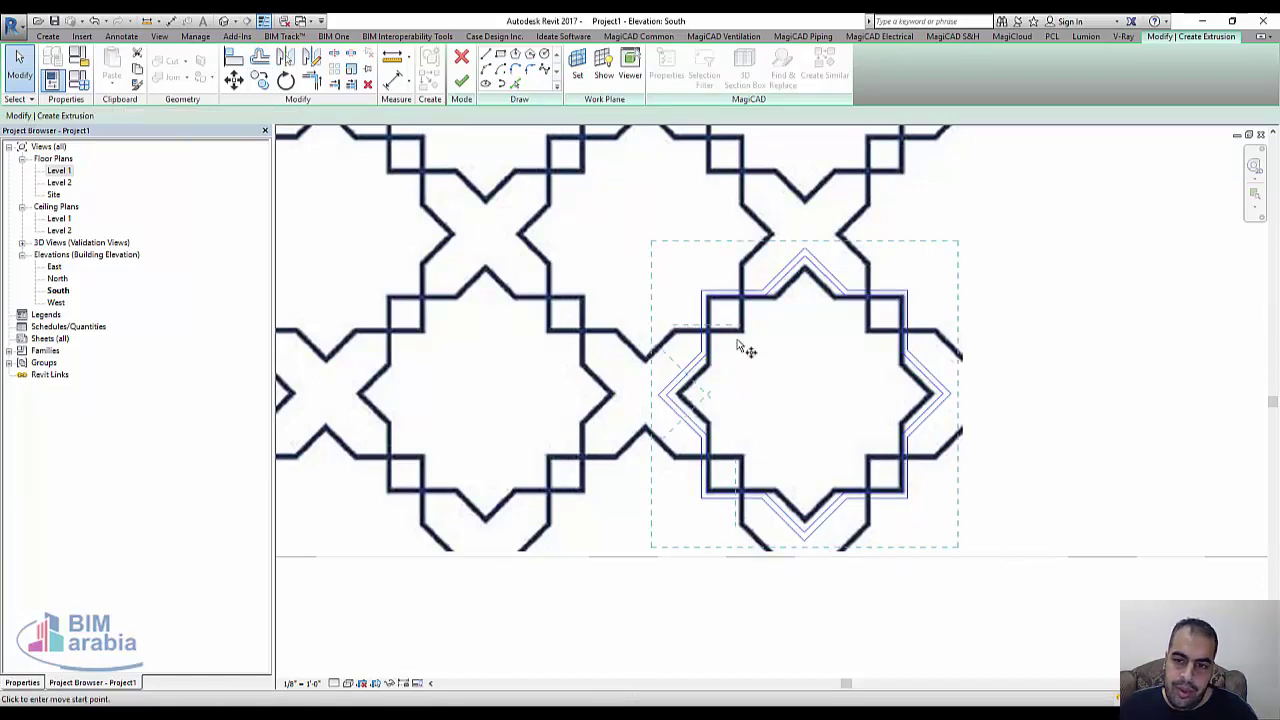
pyautogui.press('m')
pyautogui.press('v')
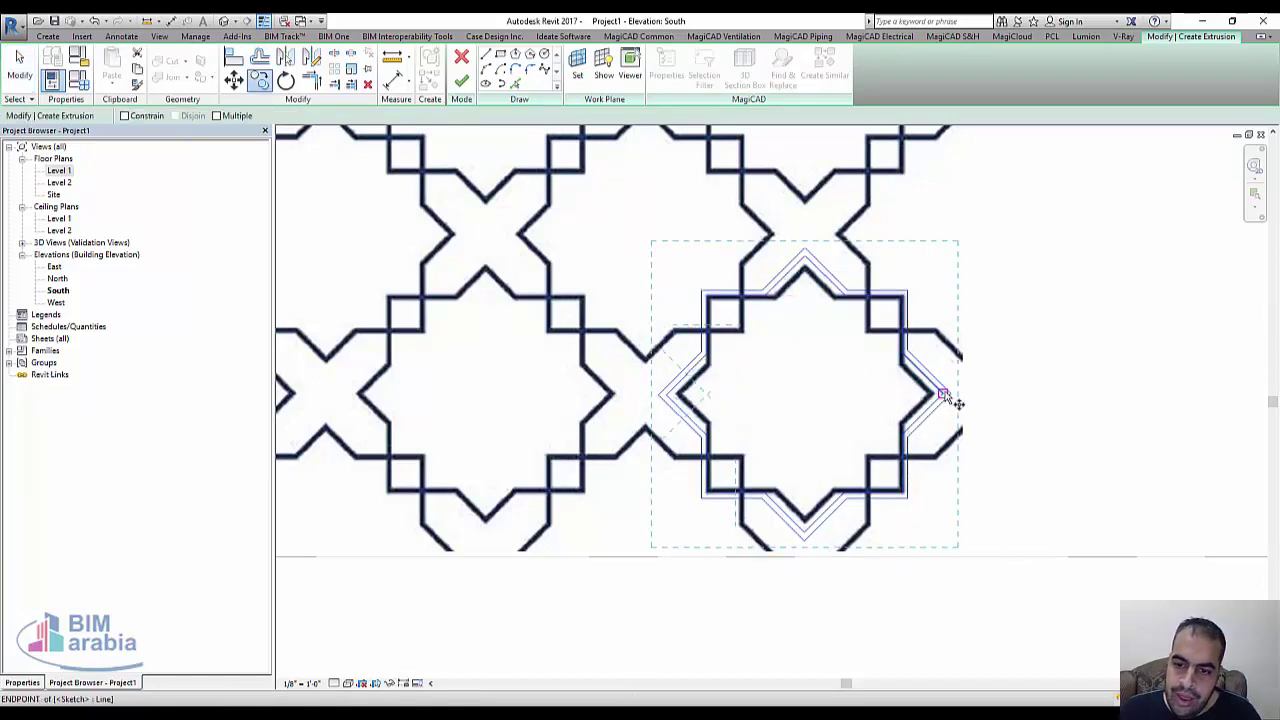
pyautogui.click(950, 395)
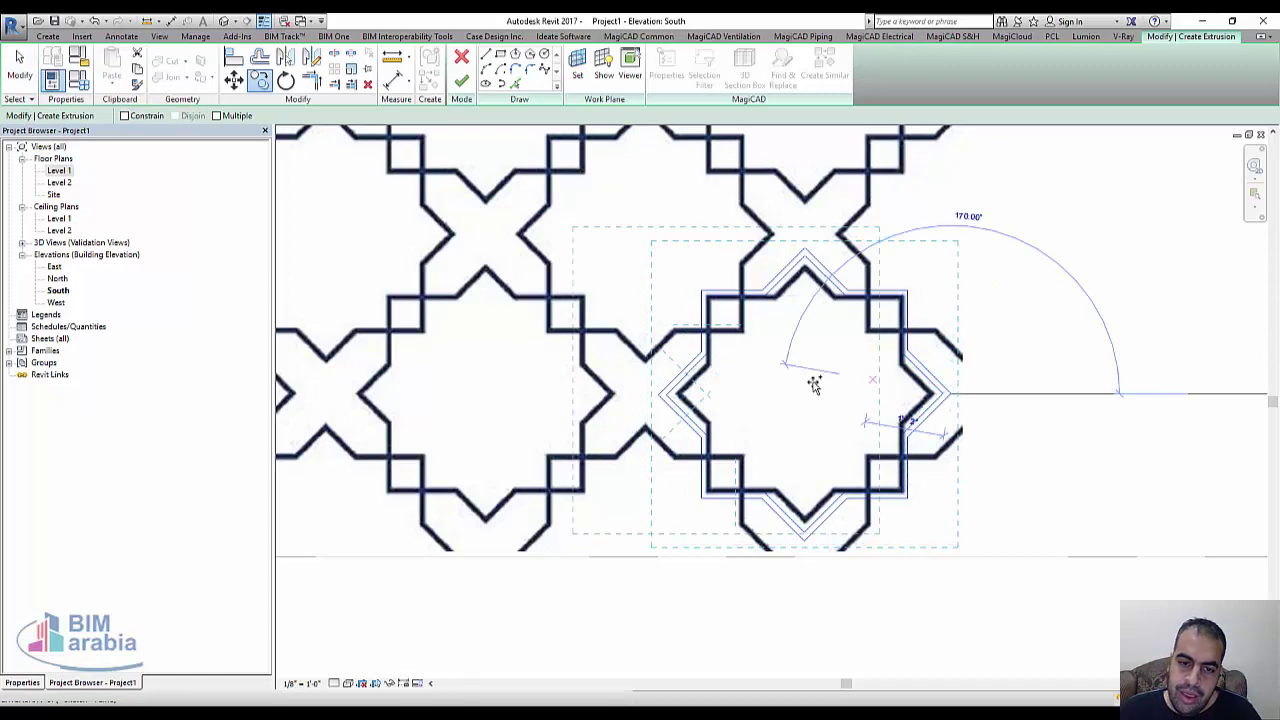
pyautogui.click(622, 393)
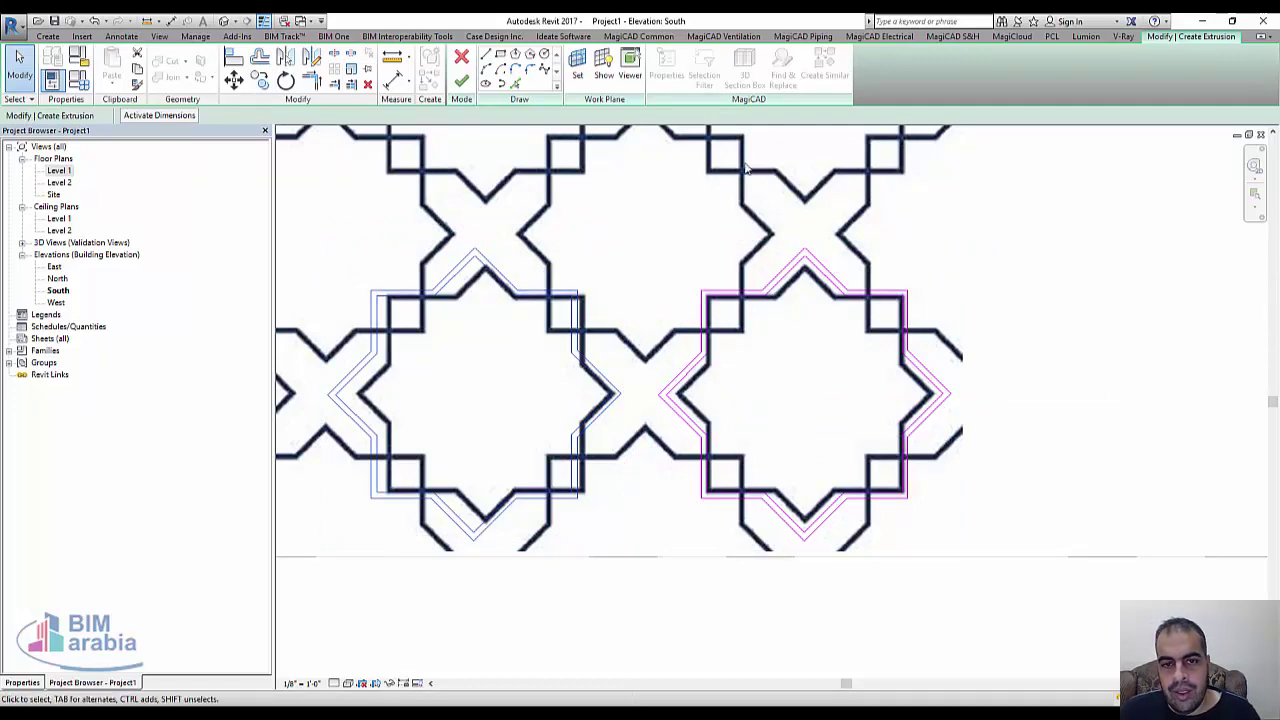
pyautogui.moveTo(712, 397)
pyautogui.mouseDown(button='middle')
pyautogui.moveTo(906, 429)
pyautogui.moveTo(894, 374)
pyautogui.mouseUp(button='middle')
pyautogui.scroll(-2, 837, 391)
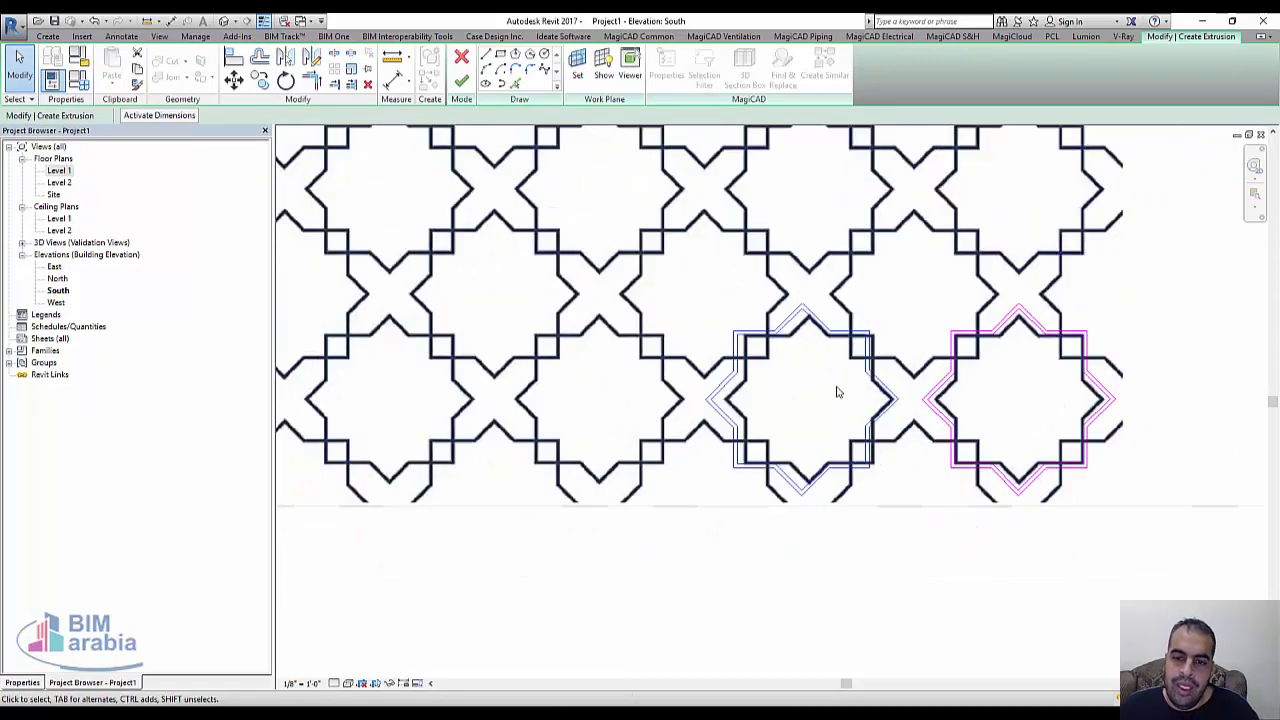
# - Copy the star outline with CO onto the next two stars further left
pyautogui.press('c')
pyautogui.press('o')
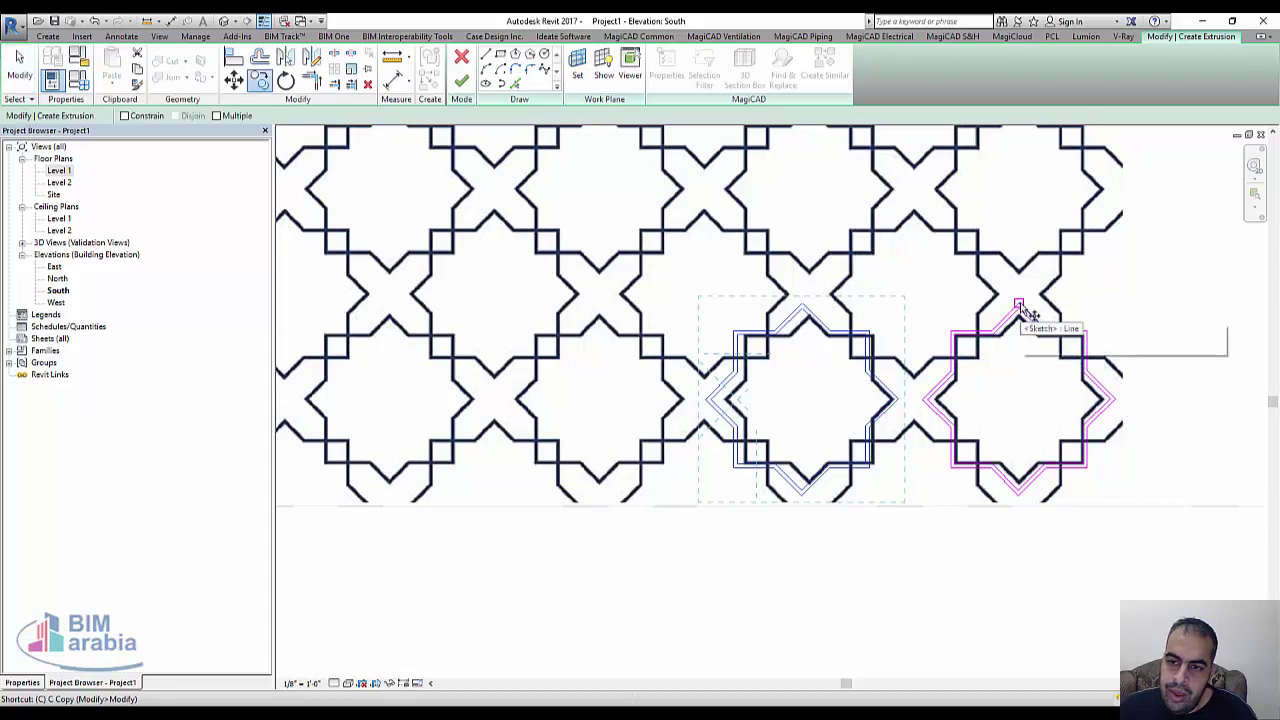
pyautogui.click(1018, 306)
pyautogui.click(800, 306)
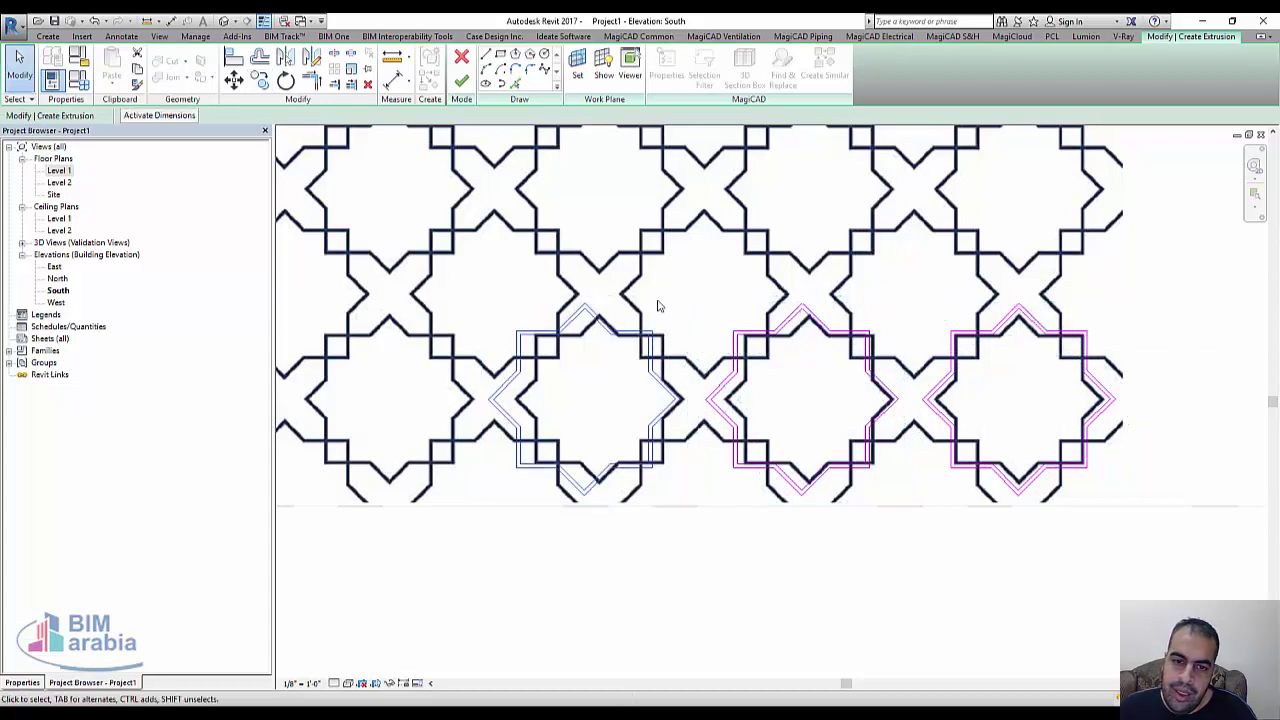
pyautogui.press('c')
pyautogui.press('o')
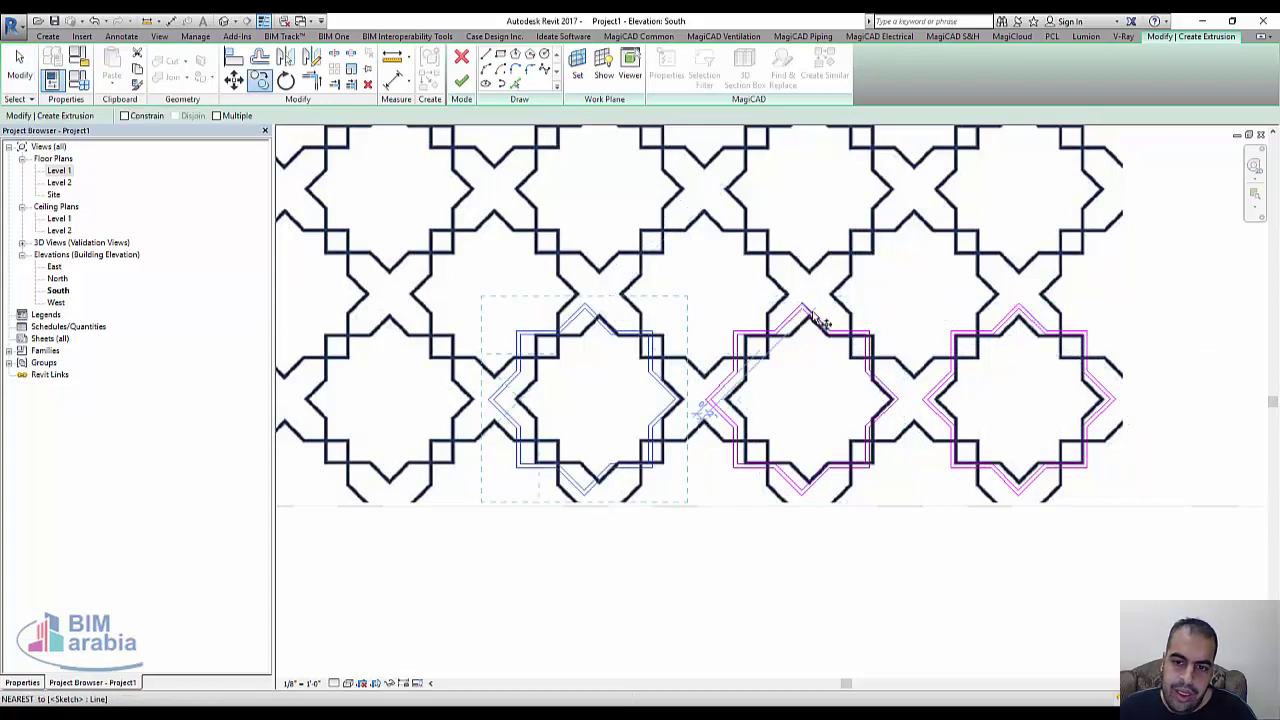
pyautogui.click(800, 304)
pyautogui.click(586, 295)
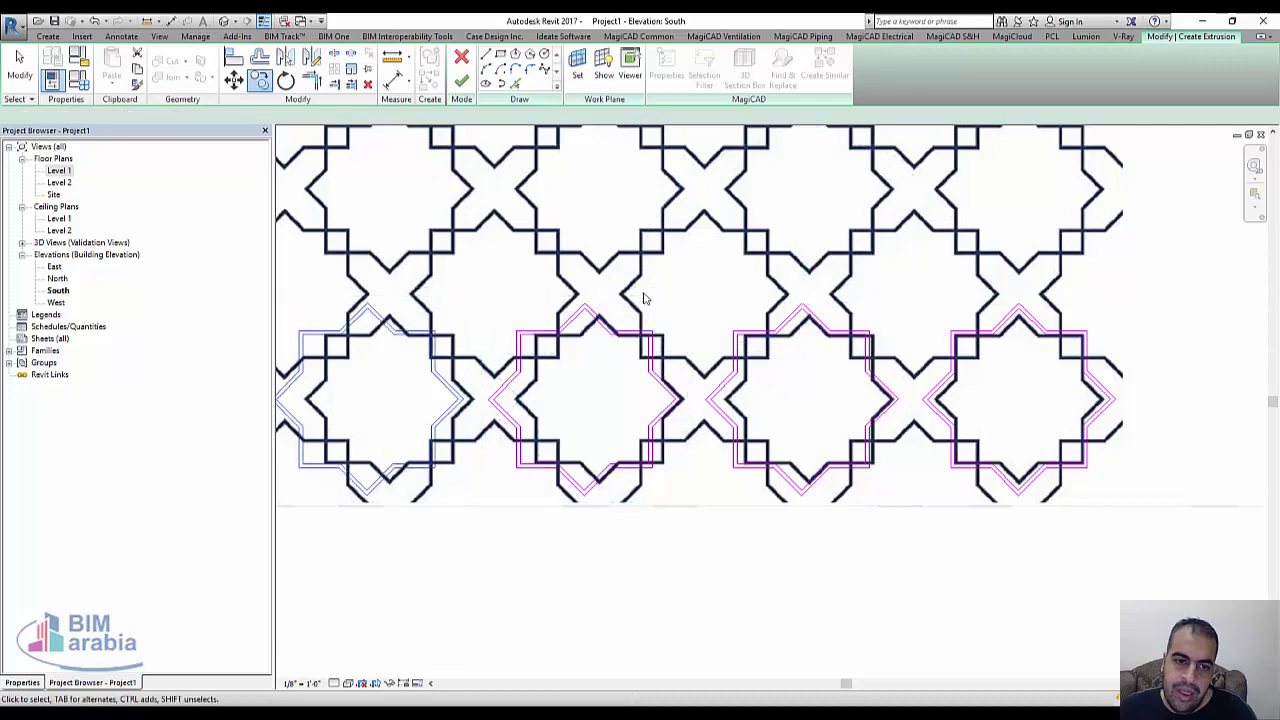
pyautogui.scroll(-2, 643, 300)
pyautogui.scroll(1, 645, 320)
pyautogui.moveTo(647, 341); pyautogui.dragTo(943, 357, button='middle')
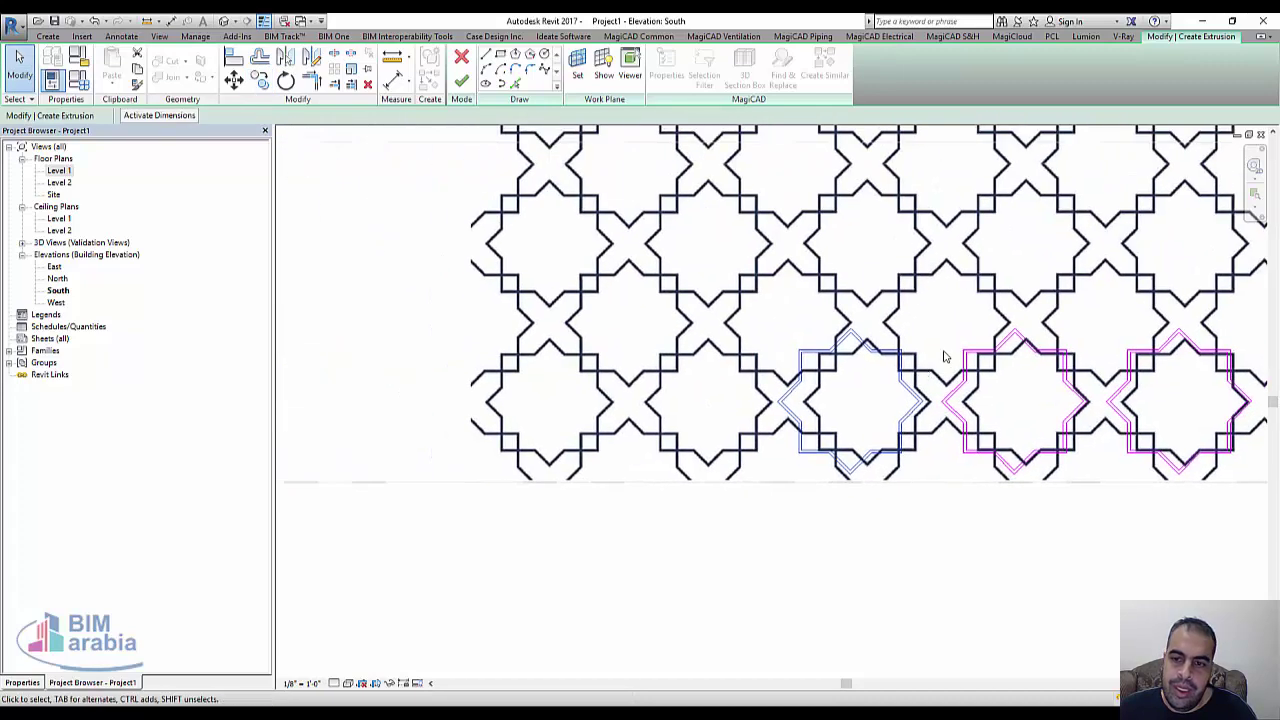
# - Copy the star outline onto the stars at the left end of the row
pyautogui.press('c')
pyautogui.press('o')
pyautogui.click(1013, 338)
pyautogui.click(851, 330)
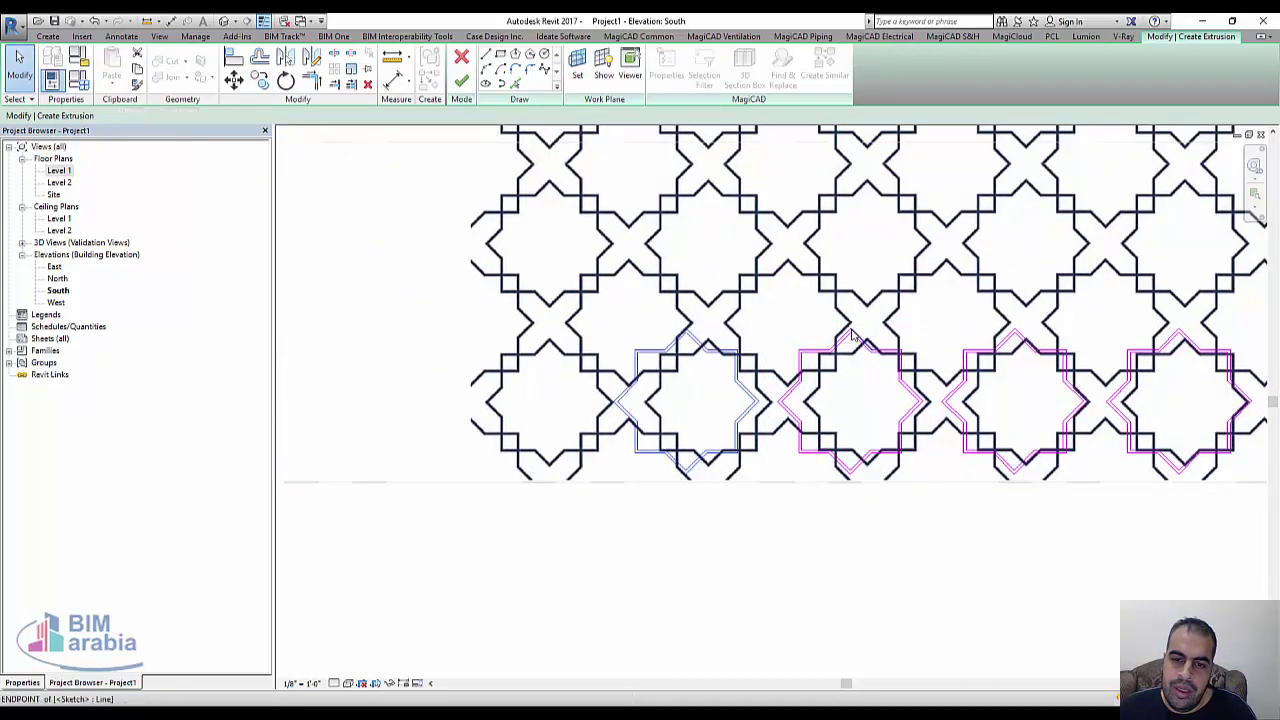
pyautogui.press('c')
pyautogui.press('o')
pyautogui.click(851, 330)
# - Place the last star copy at the row's left end and window-select the whole bottom row of outlines
pyautogui.click(532, 322)
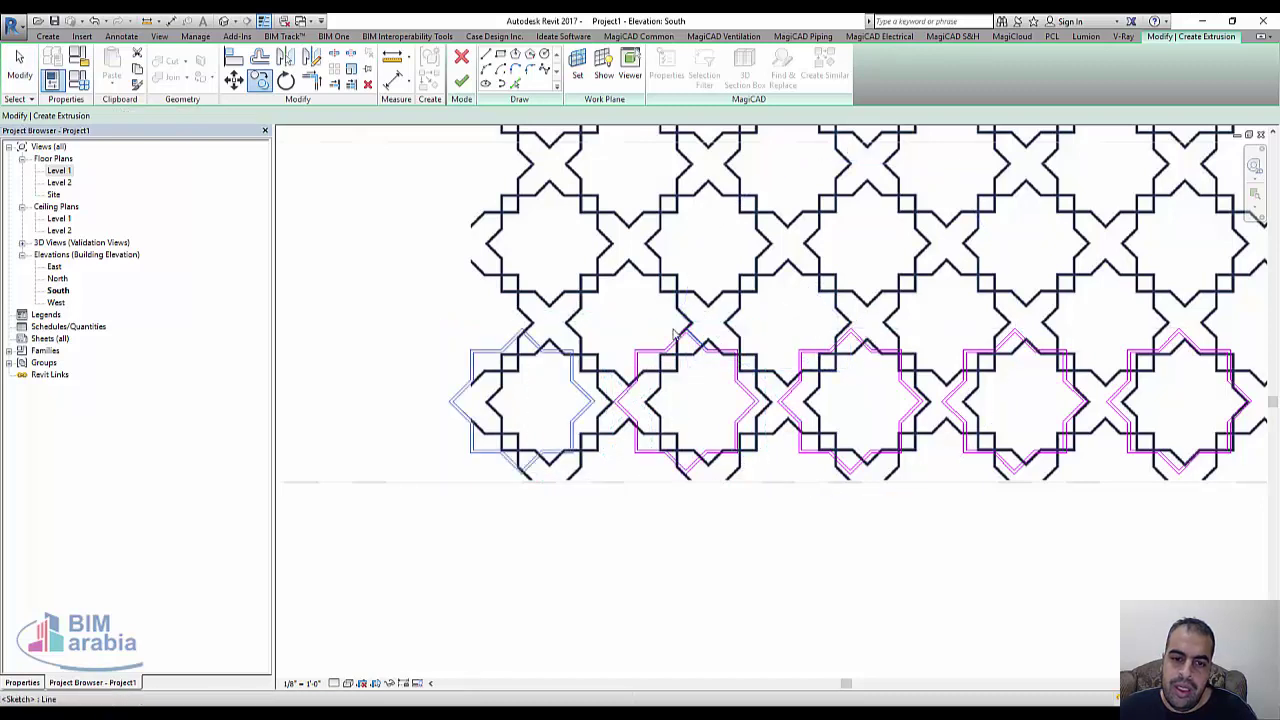
pyautogui.scroll(-2, 490, 425)
pyautogui.moveTo(407, 530); pyautogui.dragTo(1097, 340)
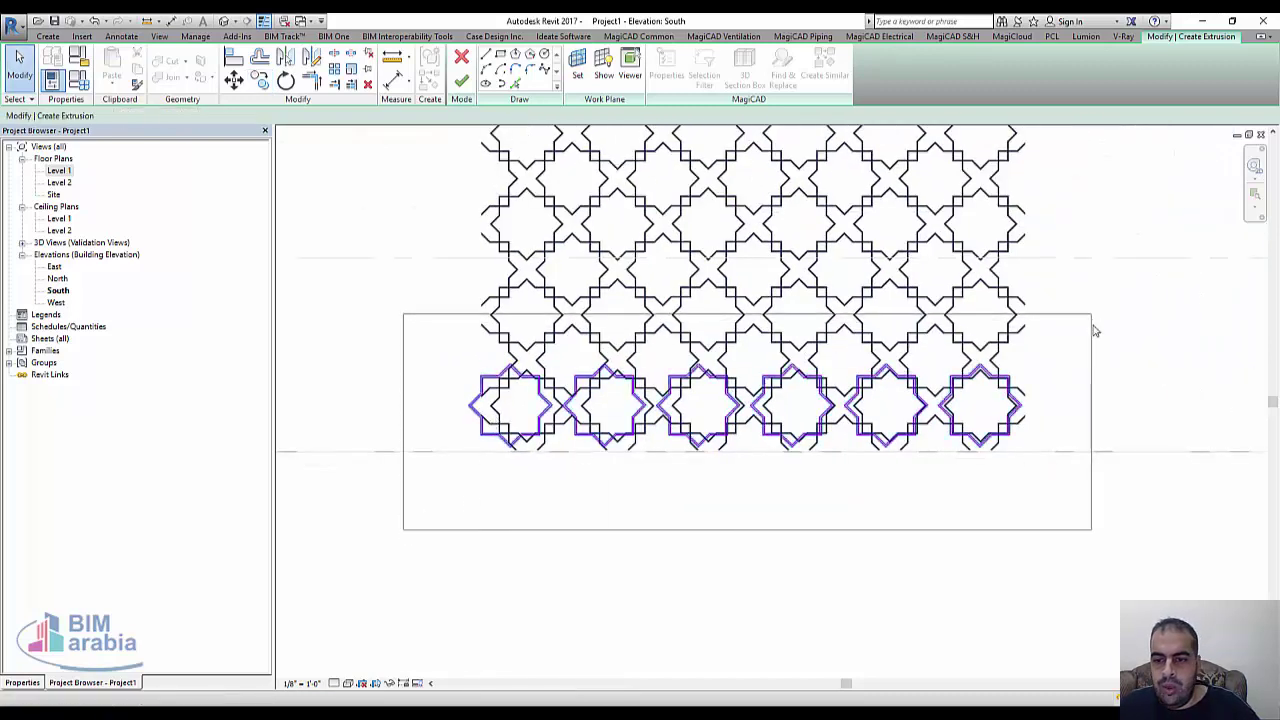
# - Copy the bottom star row (CO, Multiple, Constrain) vertically onto two rows above
pyautogui.press('c')
pyautogui.press('o')
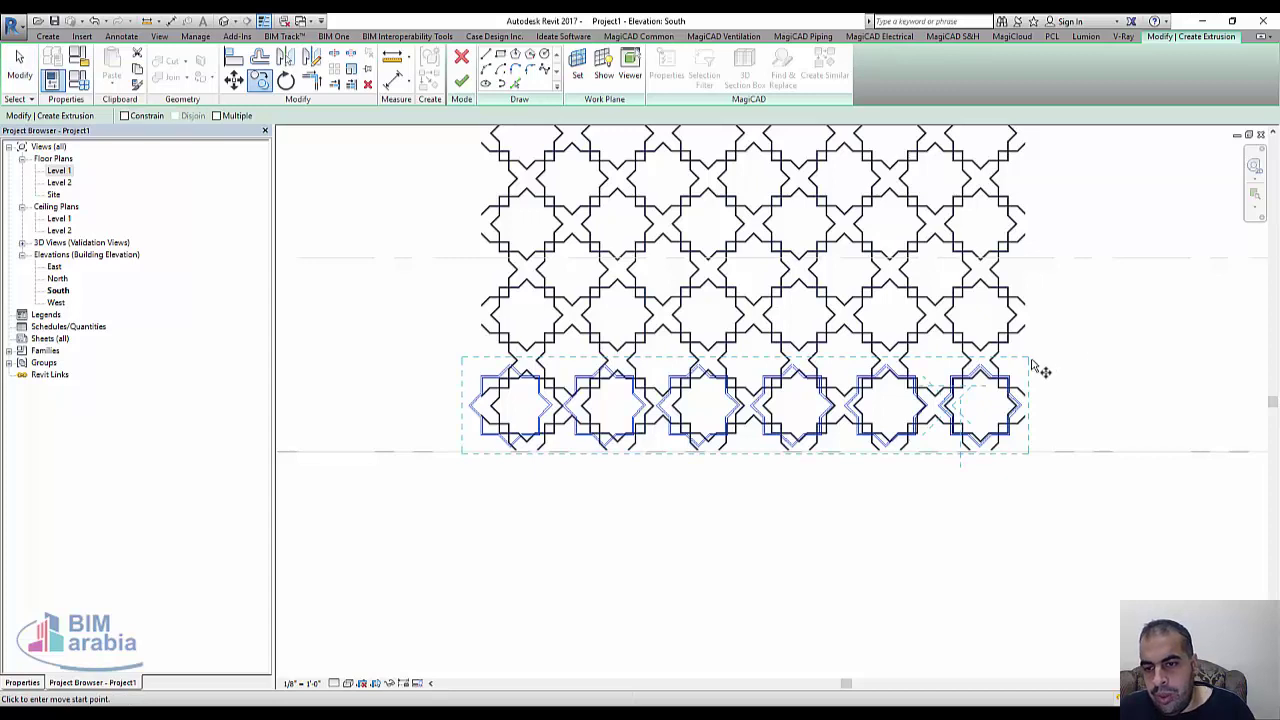
pyautogui.scroll(1, 1040, 390)
pyautogui.scroll(1, 1045, 400)
pyautogui.click(1005, 410)
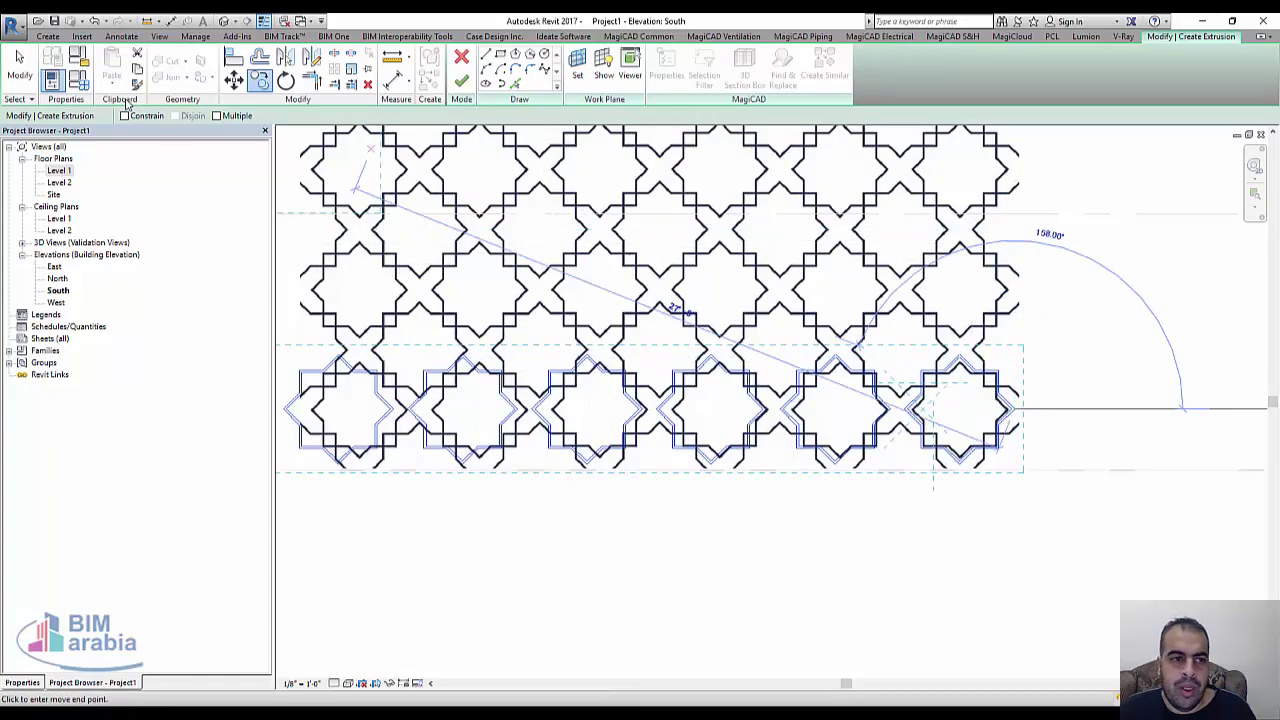
pyautogui.click(240, 116)
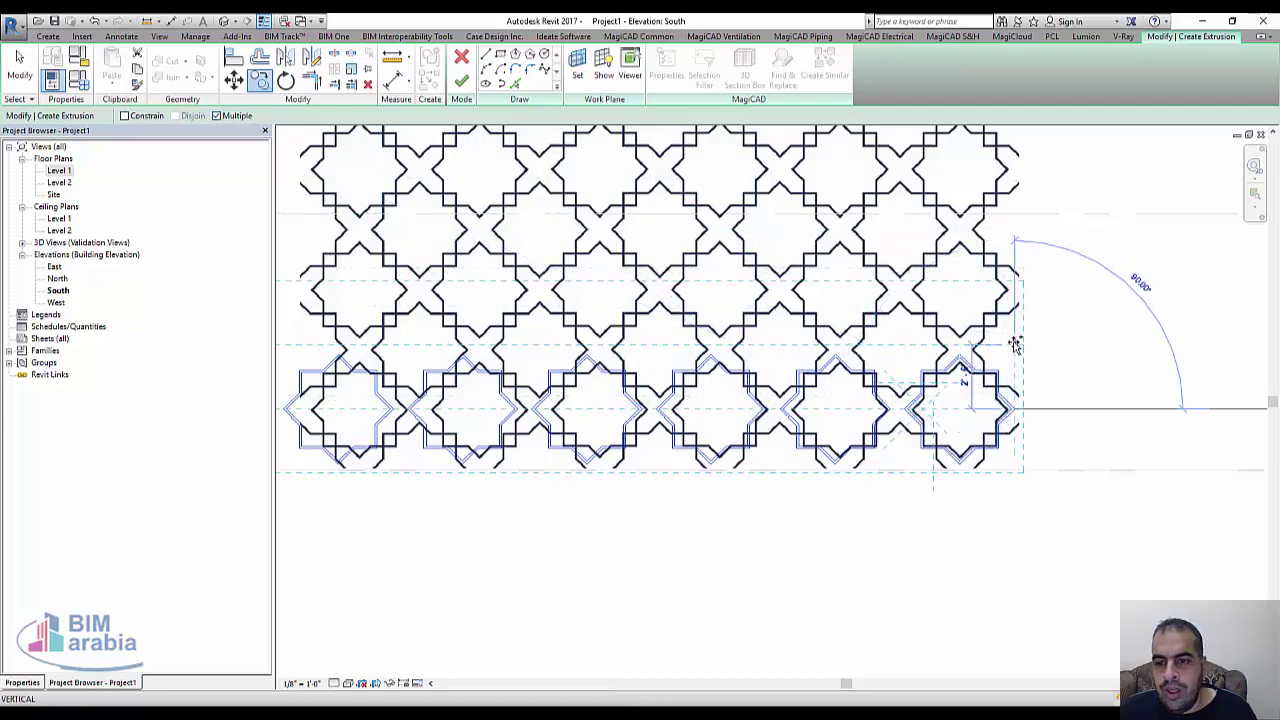
pyautogui.click(124, 116)
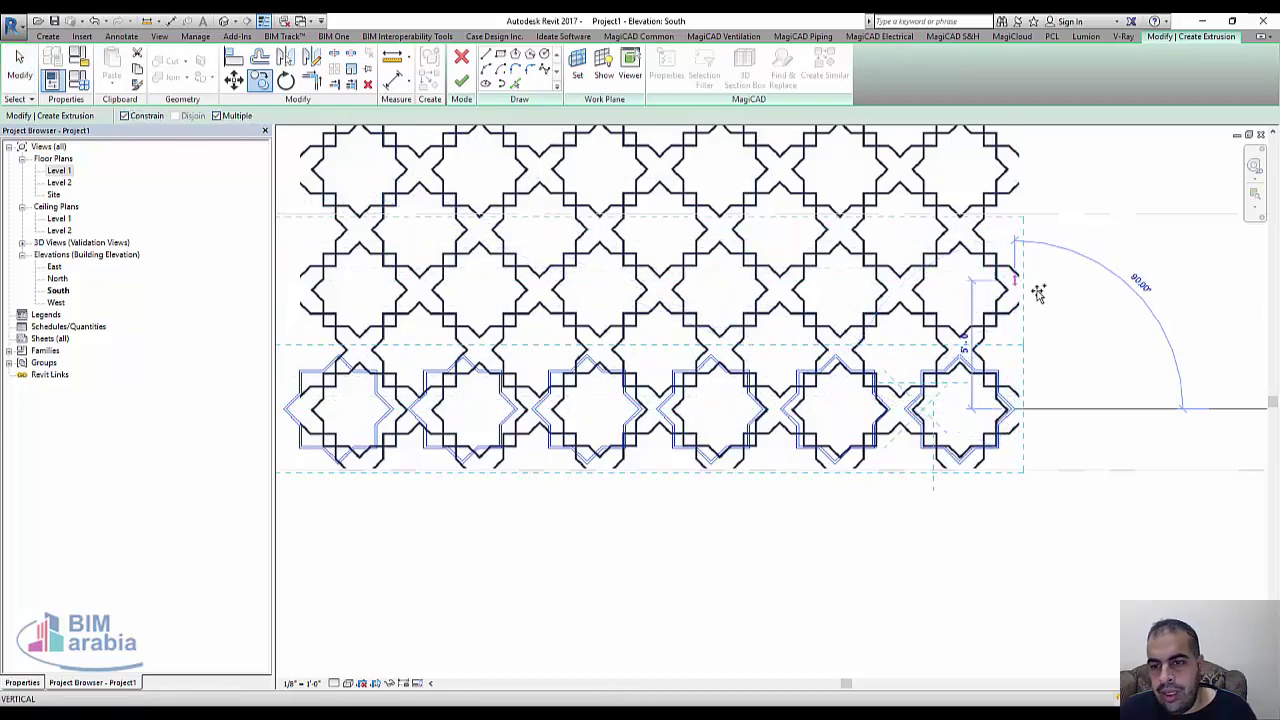
pyautogui.scroll(2, 1039, 295)
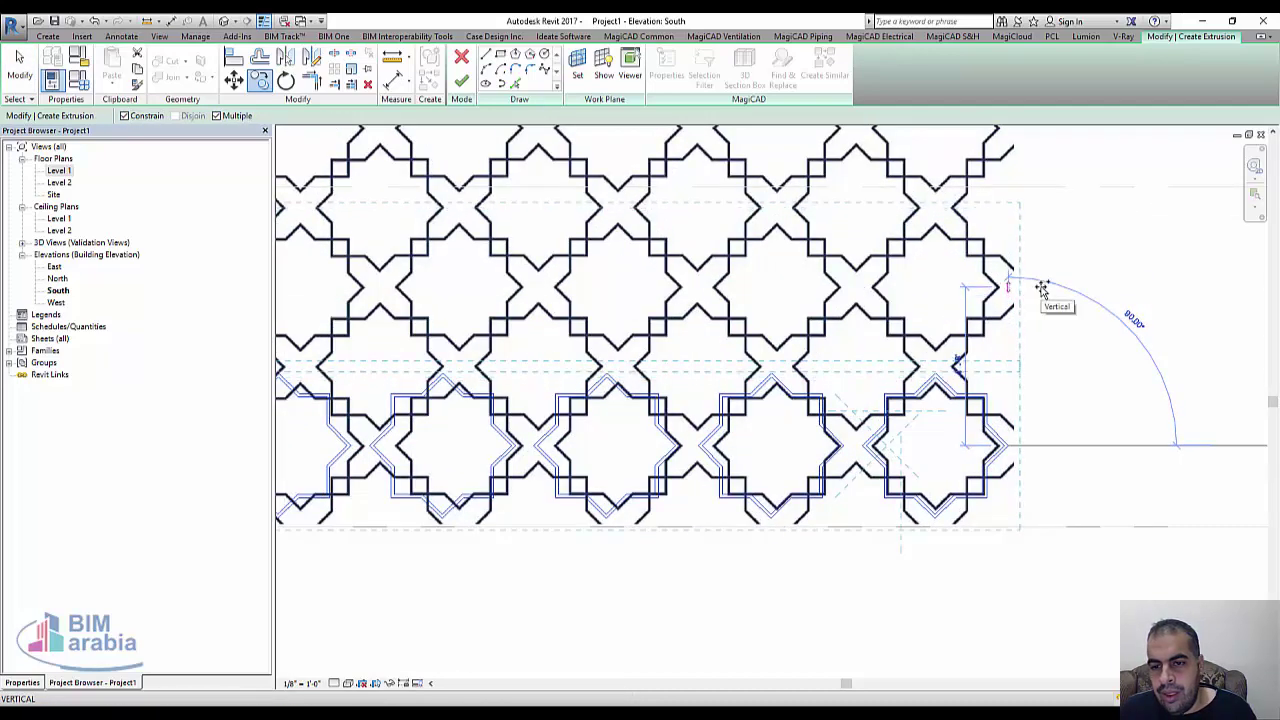
pyautogui.click(1050, 320)
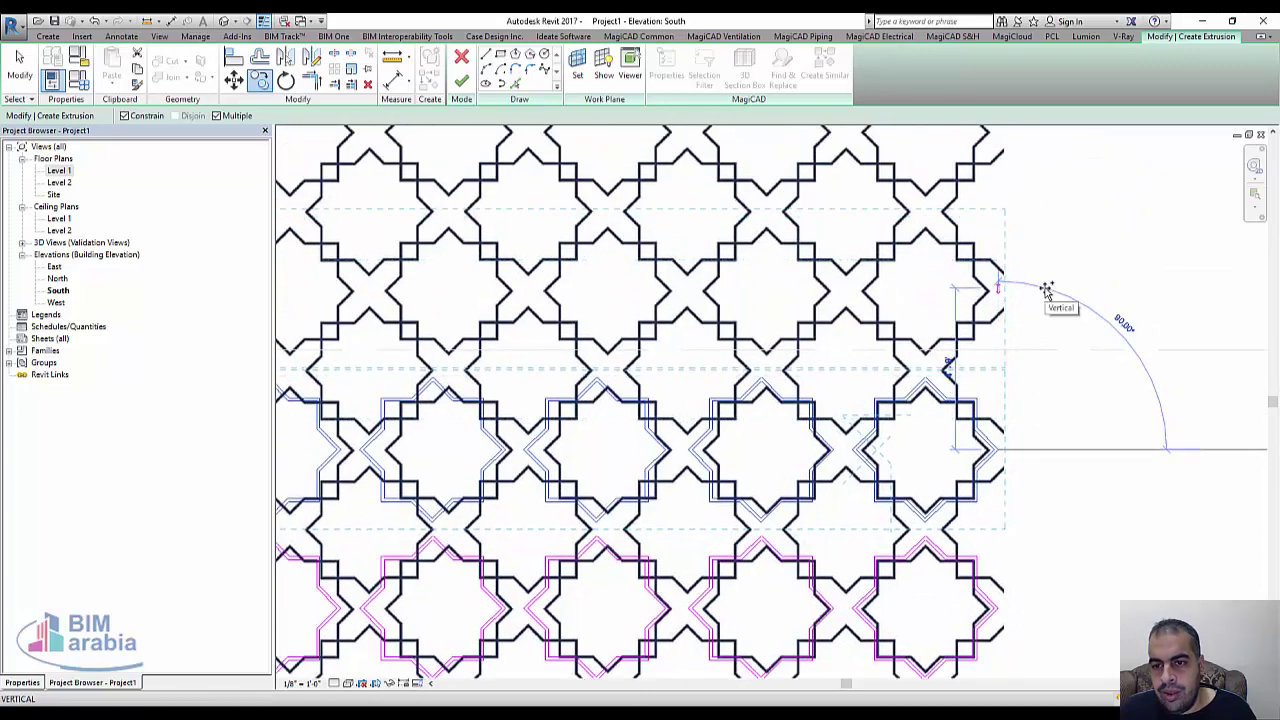
pyautogui.scroll(-2, 1048, 292)
pyautogui.scroll(2, 1052, 287)
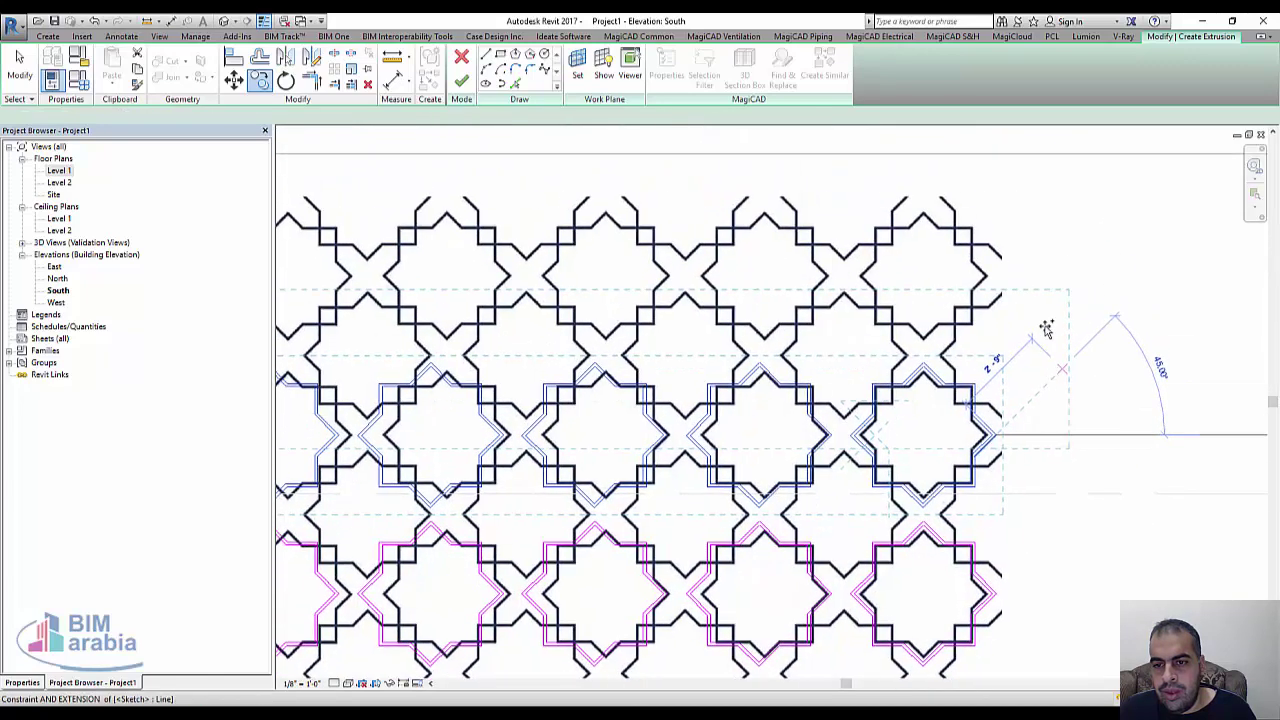
pyautogui.click(1057, 278)
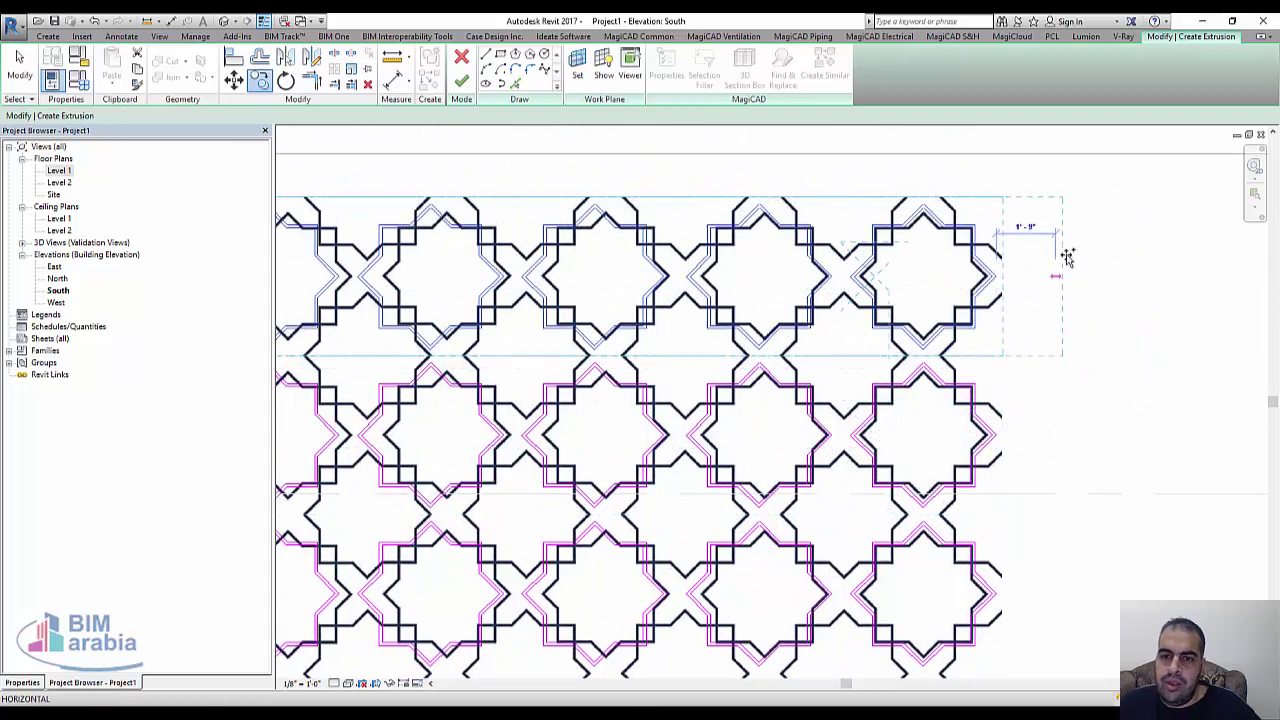
pyautogui.press('Escape')
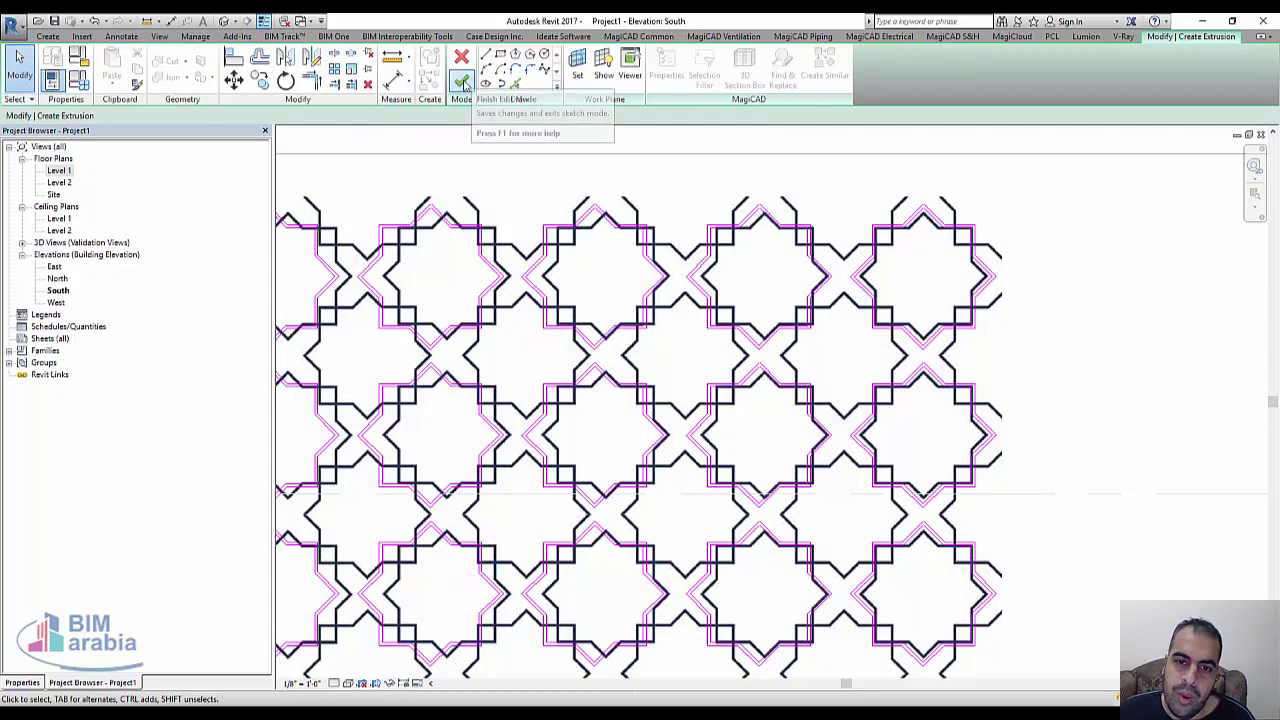
# - Finish the star-outline sketch into the lattice extrusion
pyautogui.click(471, 82)
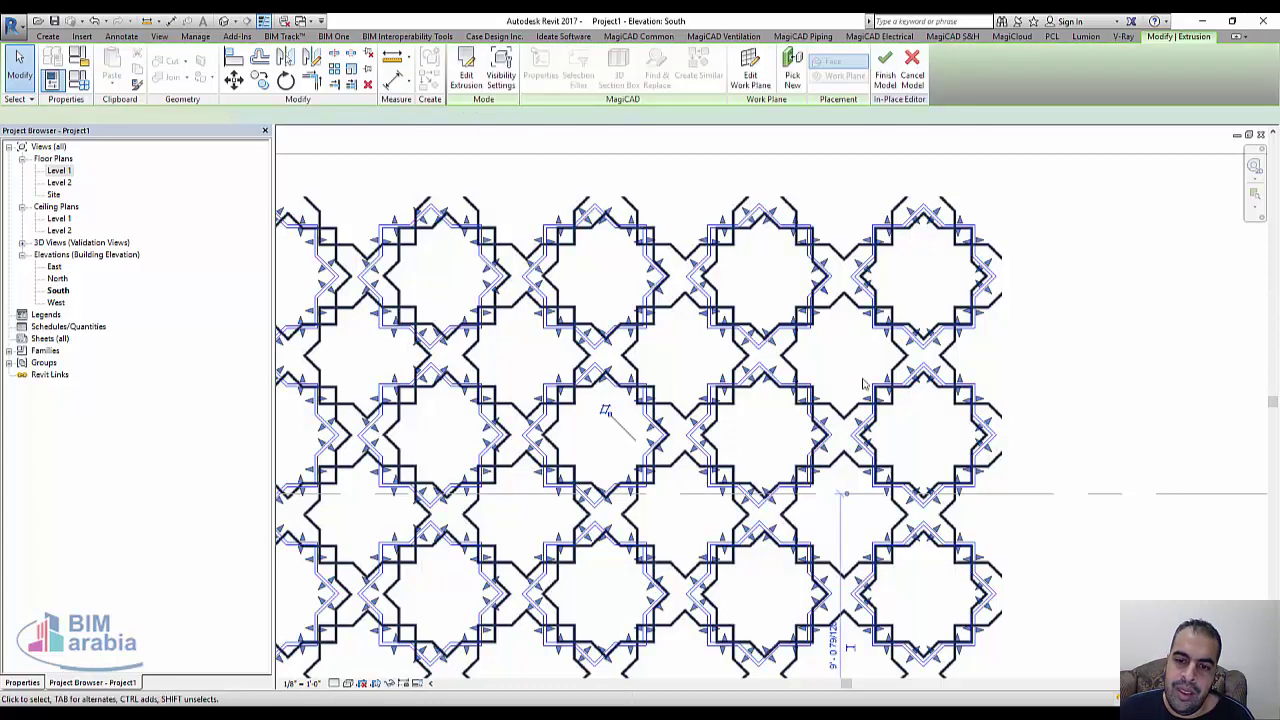
pyautogui.scroll(-1, 1057, 334)
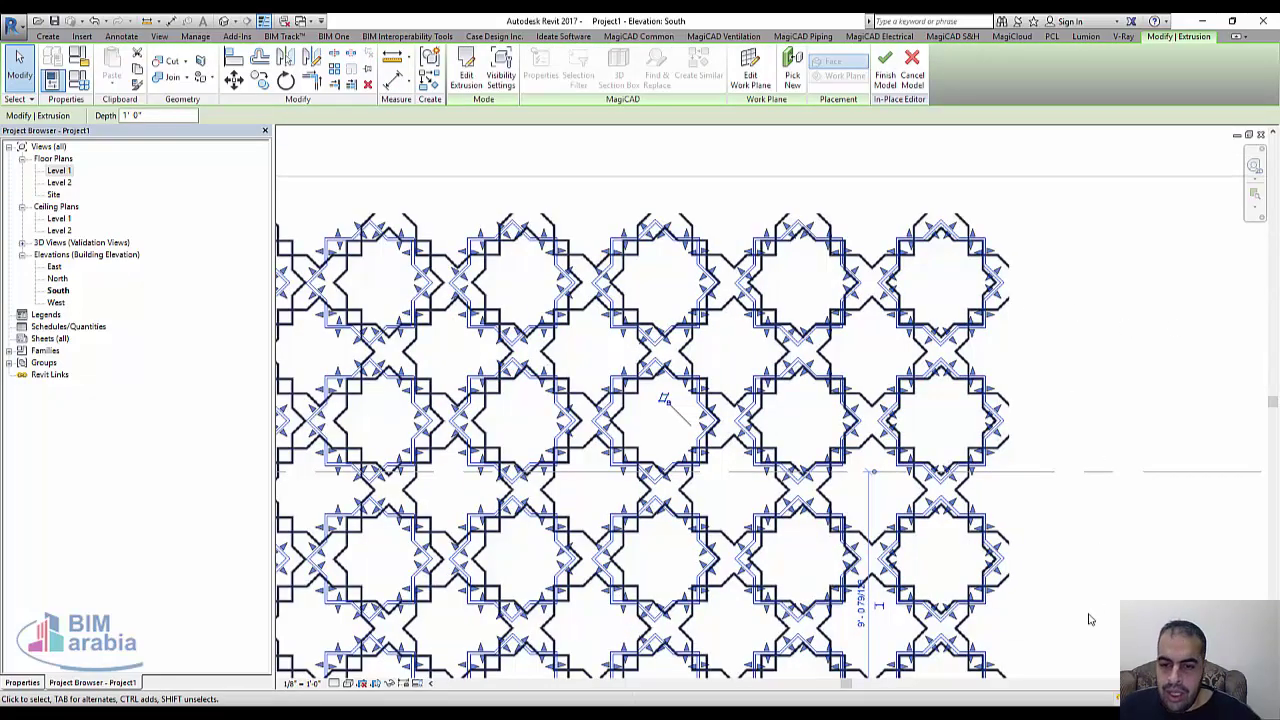
pyautogui.scroll(1, 1000, 570)
pyautogui.scroll(1, 945, 540)
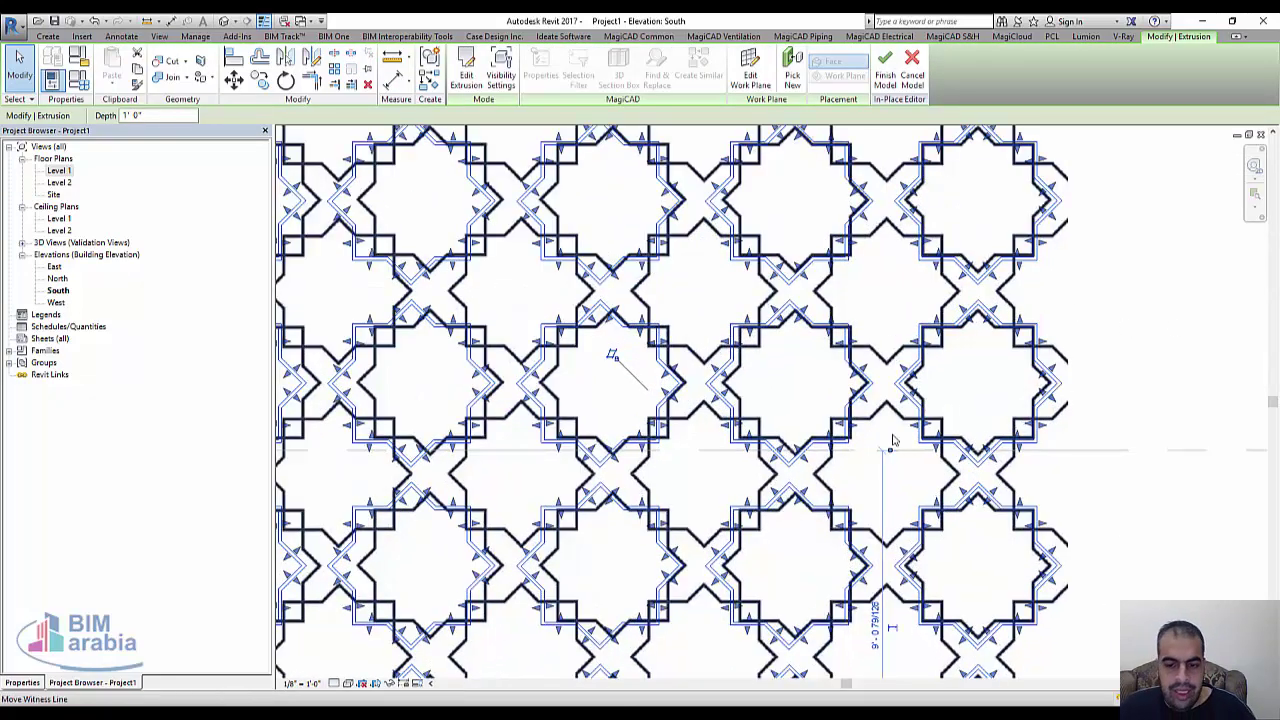
pyautogui.scroll(-1, 898, 508)
pyautogui.scroll(-1, 920, 520)
pyautogui.scroll(-1, 920, 520)
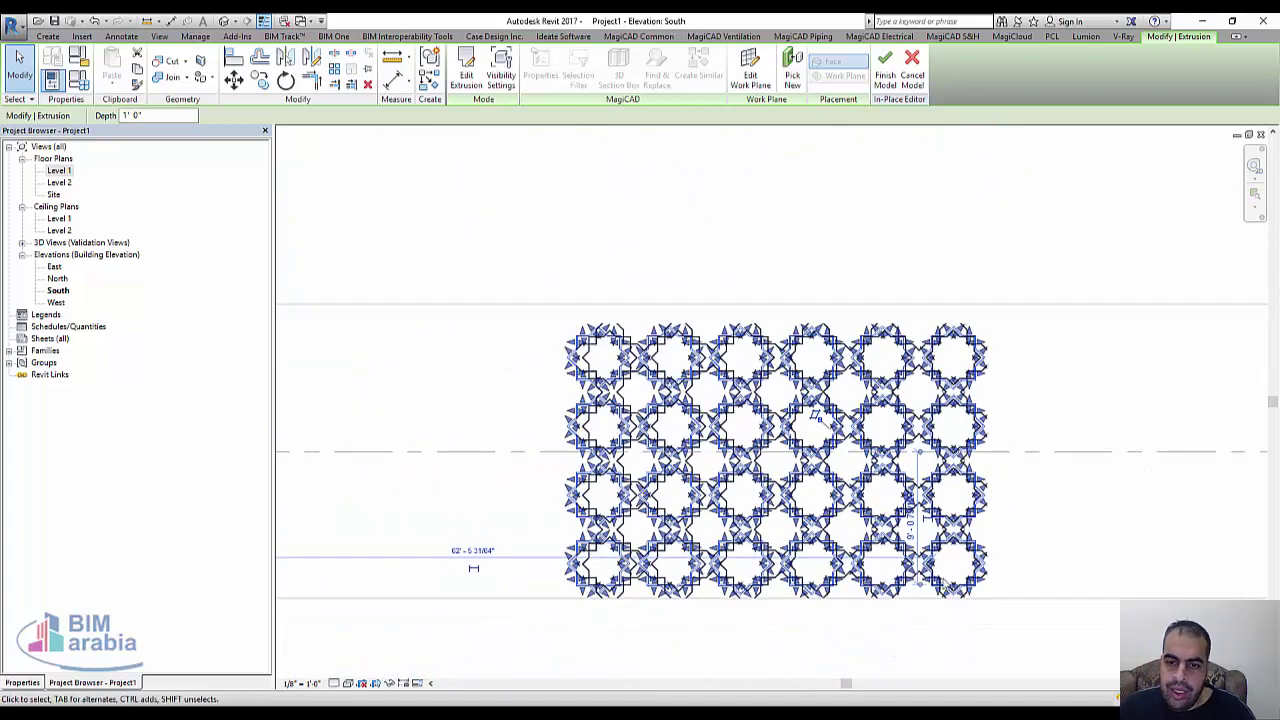
# - Copy the lattice extrusion unconstrained from a star corner to a diagonally offset position
pyautogui.press('c')
pyautogui.press('o')
pyautogui.scroll(1, 965, 590)
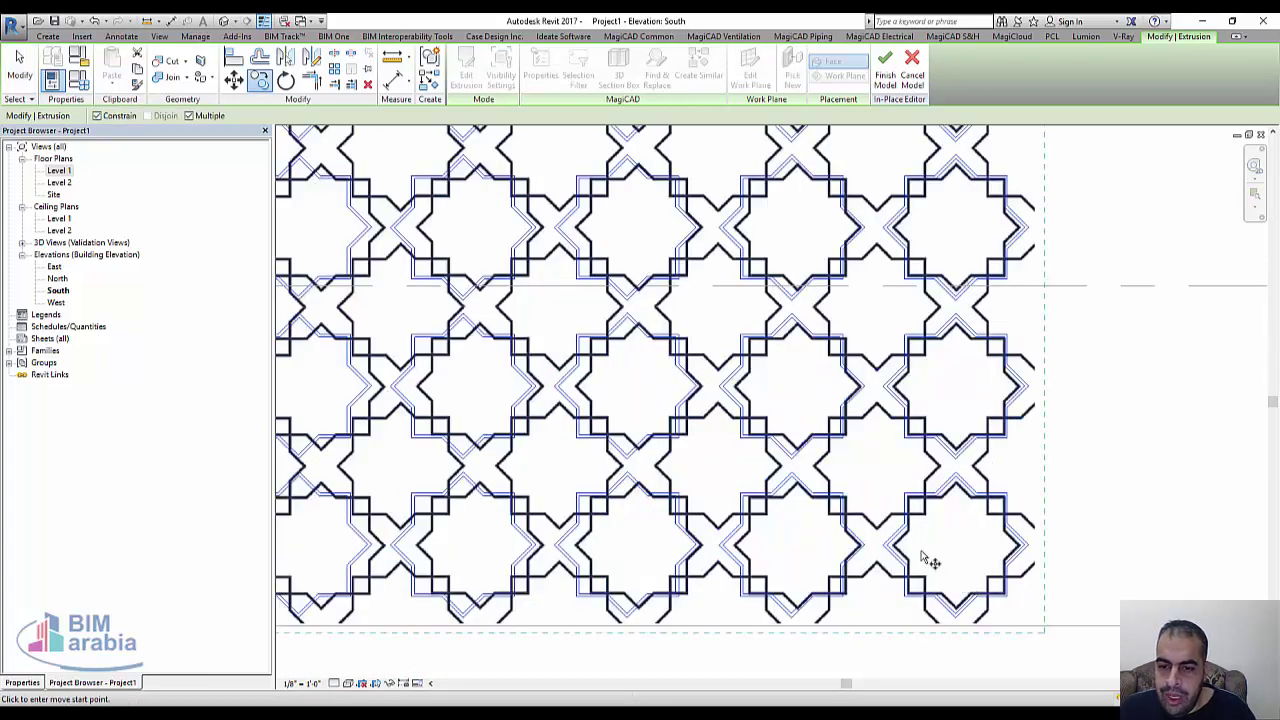
pyautogui.scroll(1, 923, 560)
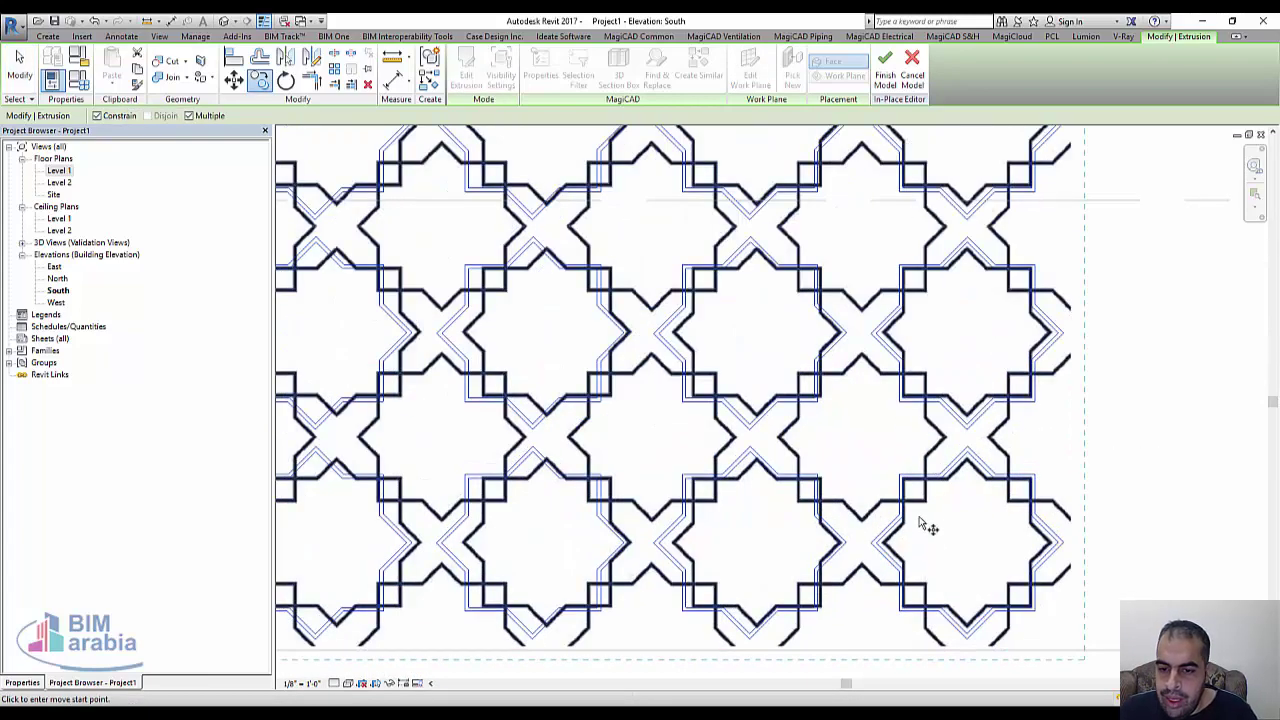
pyautogui.click(1035, 612)
pyautogui.scroll(1, 1190, 525)
pyautogui.click(97, 115)
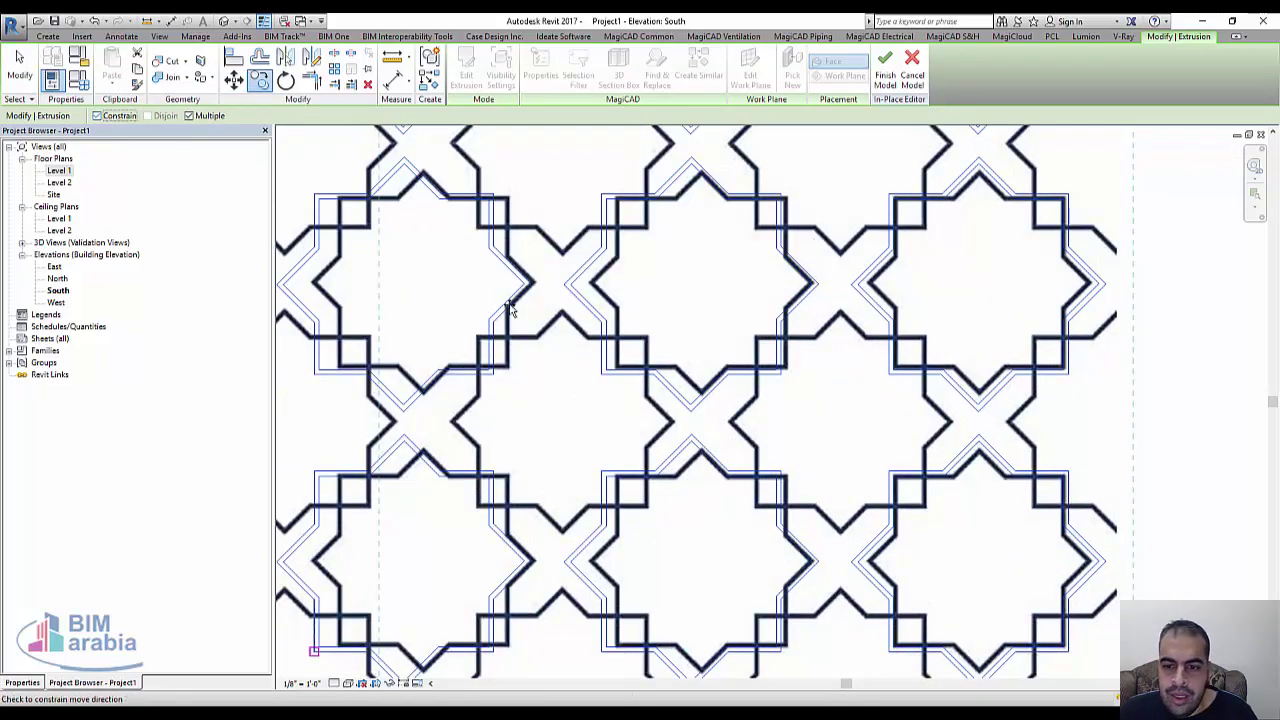
pyautogui.scroll(1, 906, 509)
pyautogui.scroll(1, 946, 508)
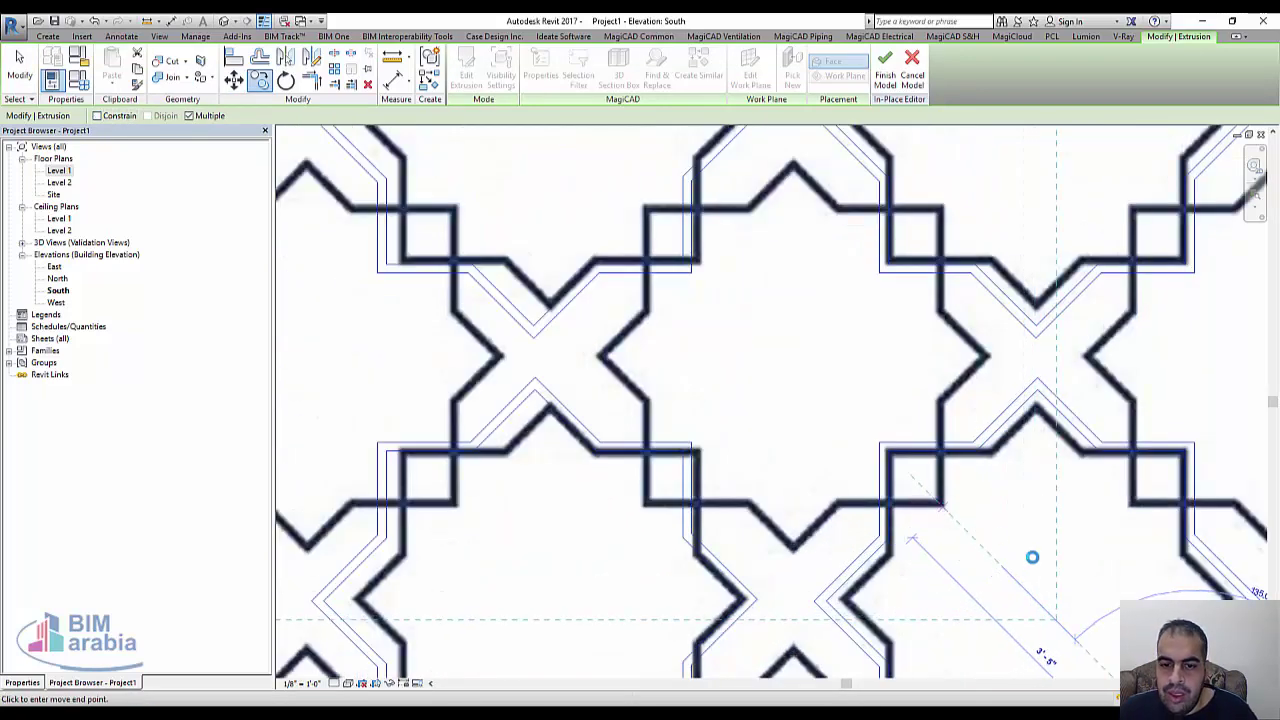
pyautogui.scroll(-1, 1032, 557)
pyautogui.scroll(-1, 1031, 552)
pyautogui.scroll(-1, 1031, 552)
pyautogui.scroll(-1, 1030, 554)
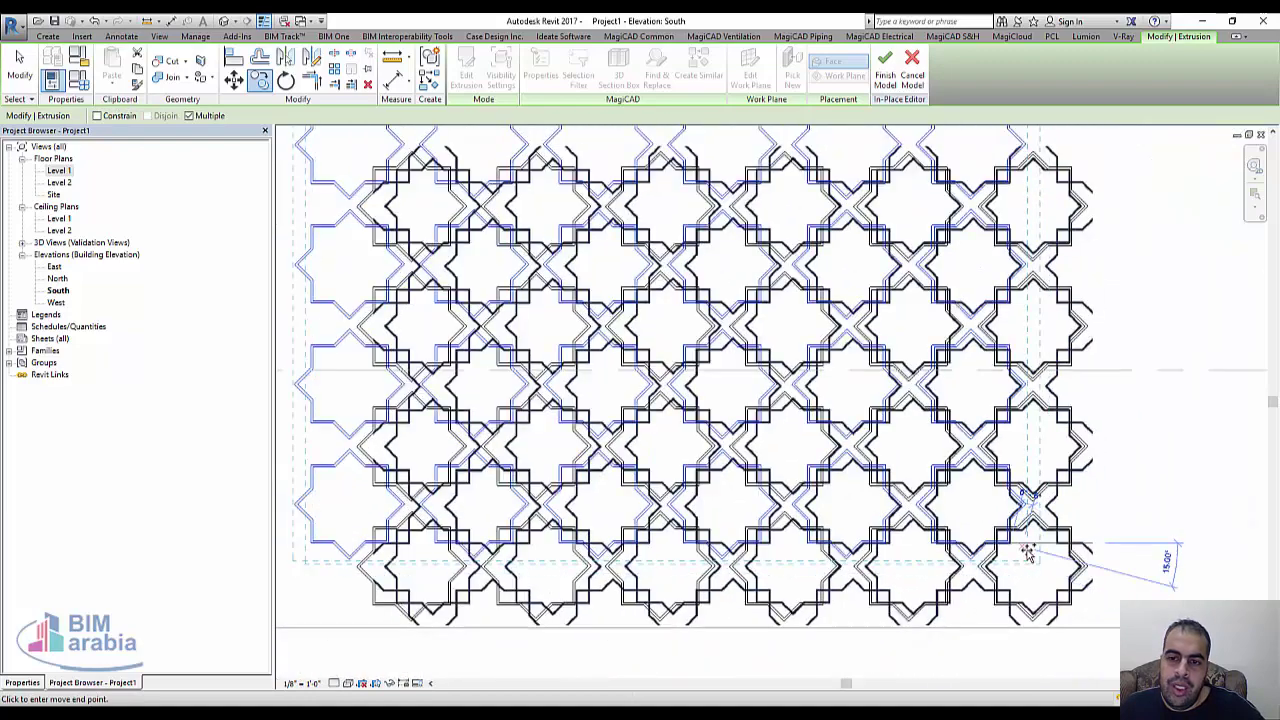
pyautogui.click(1027, 497)
pyautogui.scroll(-1, 459, 329)
pyautogui.scroll(-1, 413, 312)
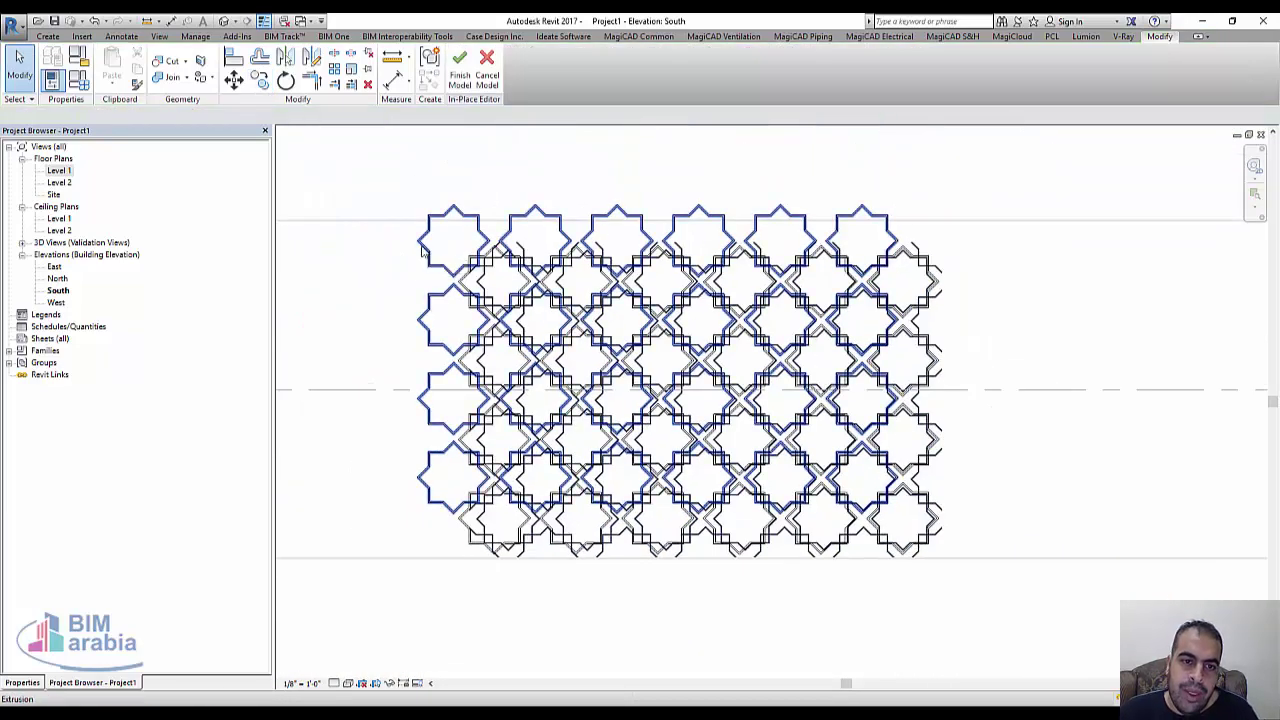
pyautogui.press('Escape')
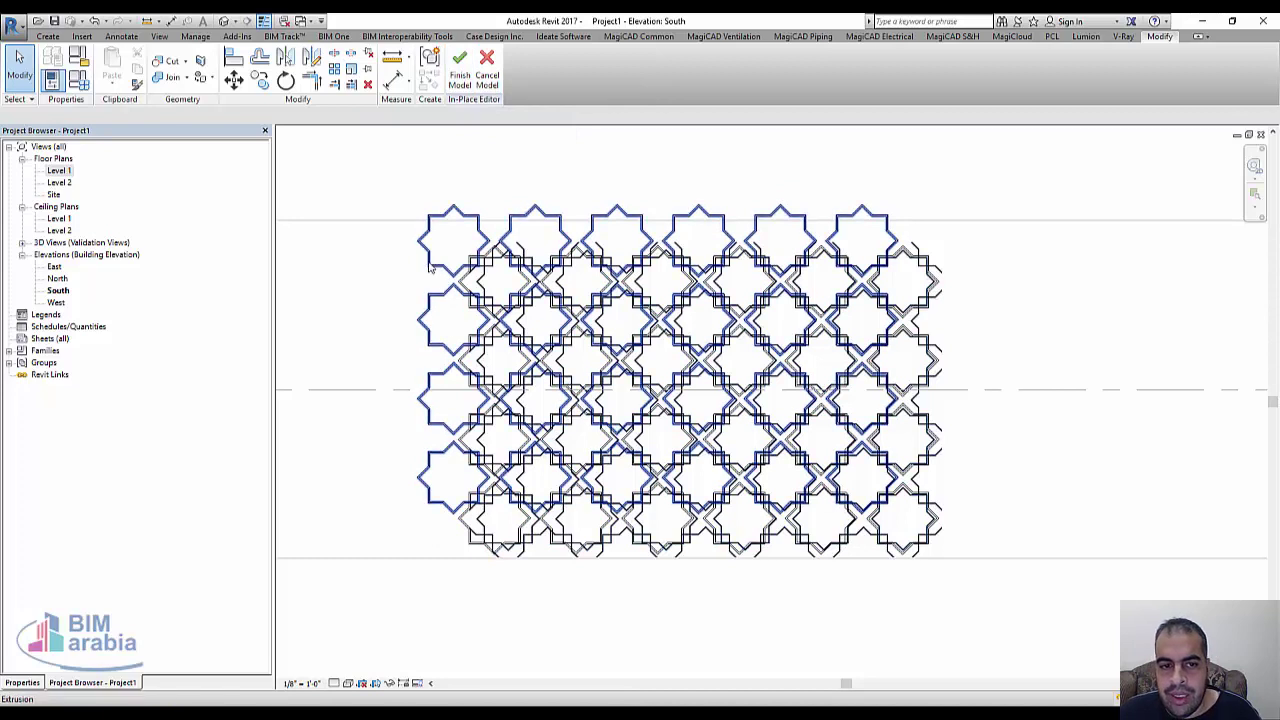
# - Finish the in-place lattice model and switch to the default 3D view
pyautogui.click(460, 80)
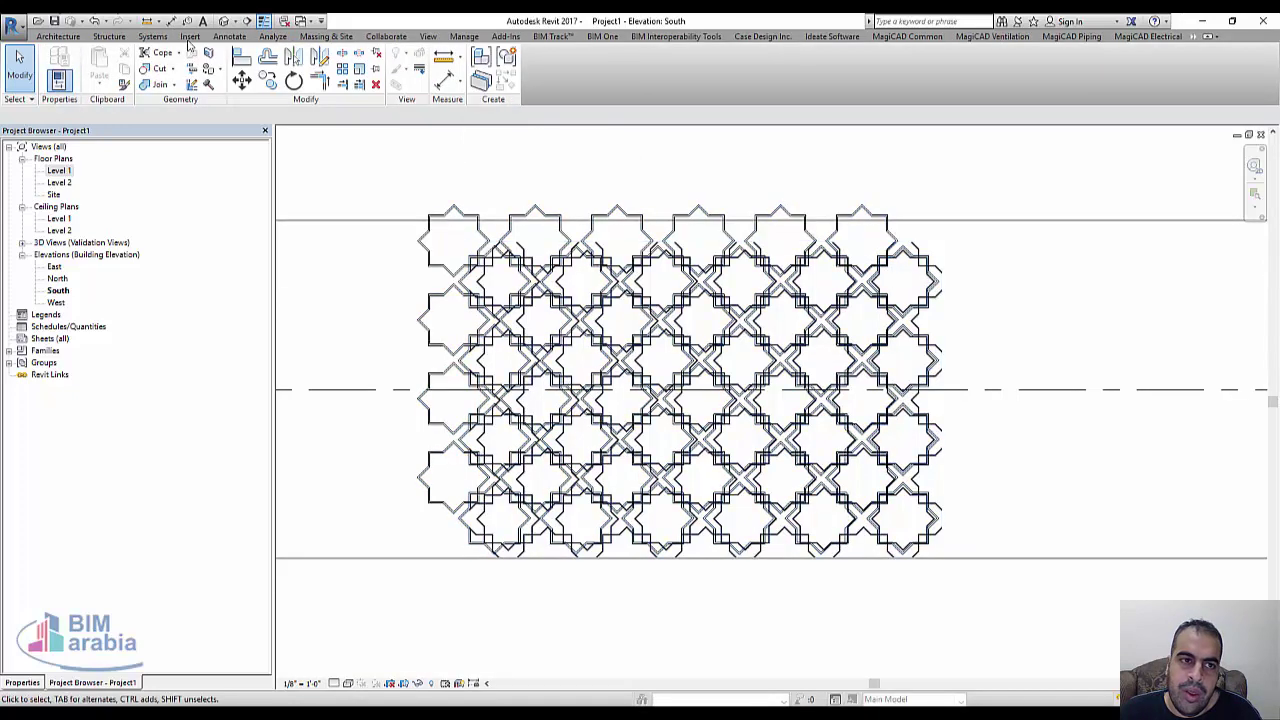
pyautogui.click(224, 22)
pyautogui.scroll(3, 982, 415)
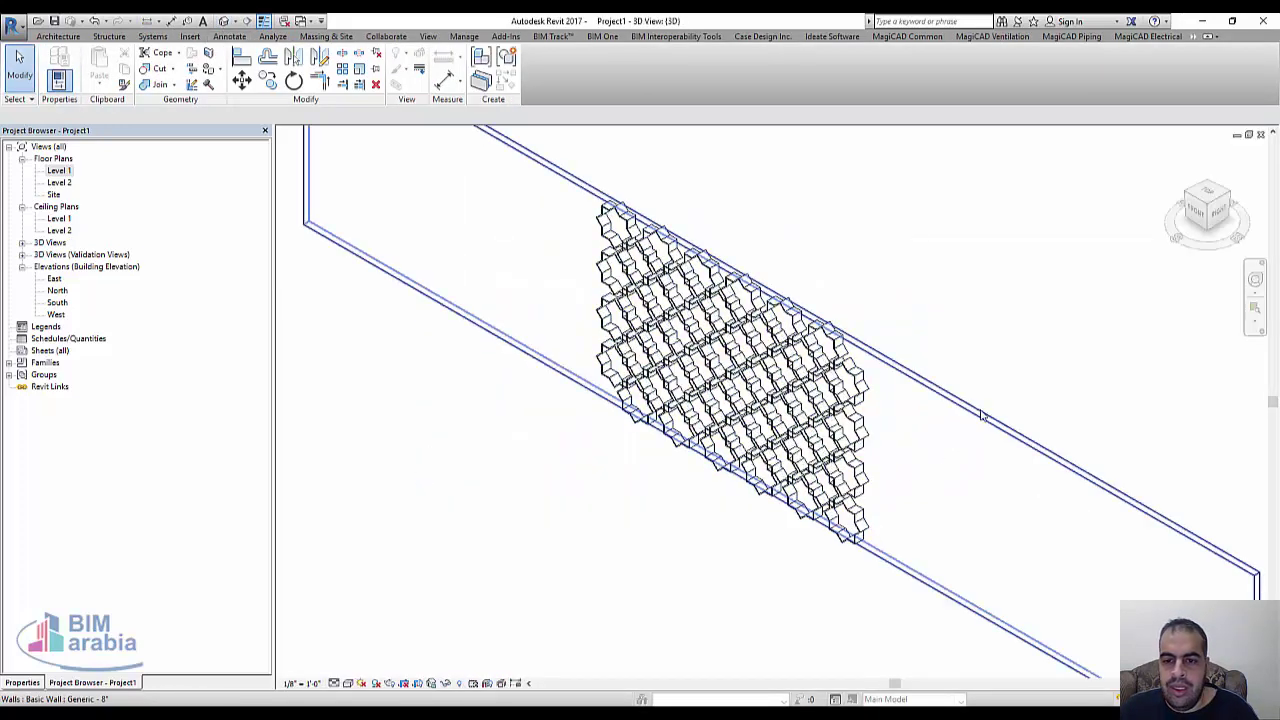
# - Temporarily hide the wall (HH), orbit to face the lattice front-on, and select the lattice model
pyautogui.click(984, 418)
pyautogui.press('h')
pyautogui.press('h')
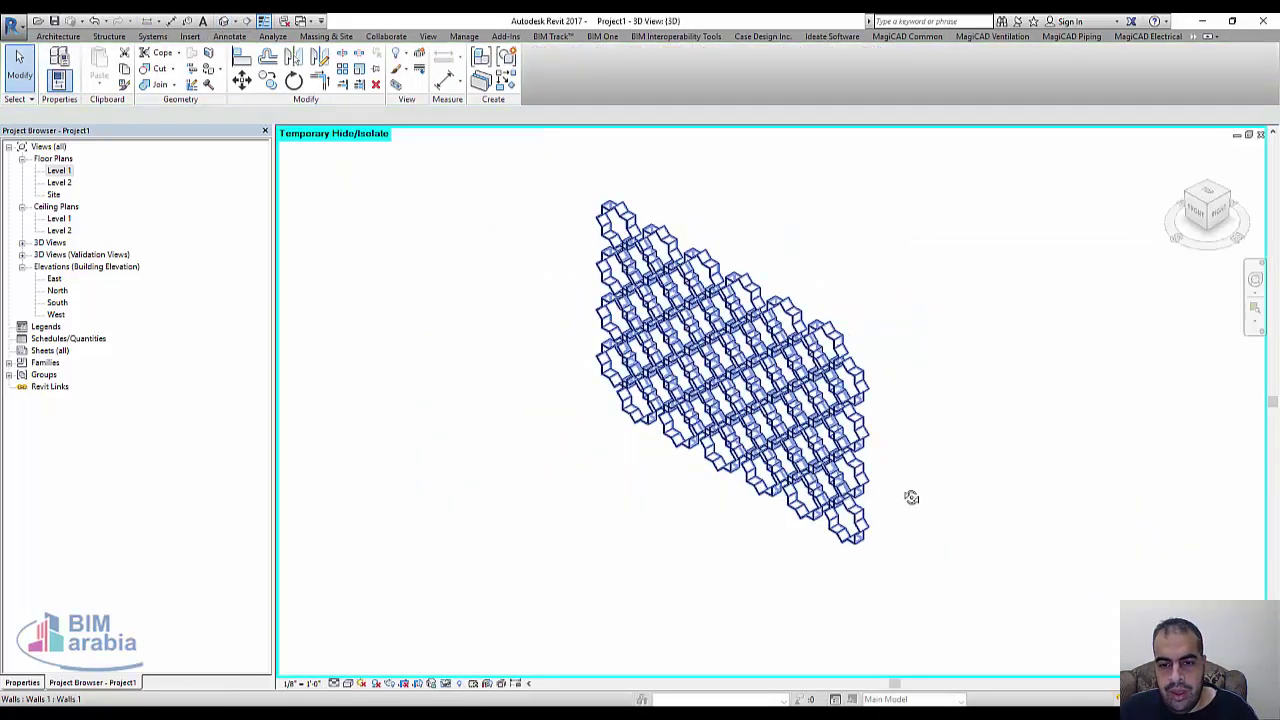
pyautogui.moveTo(909, 497)
pyautogui.keyDown('shift'); pyautogui.mouseDown(button='middle')
pyautogui.moveTo(1035, 378)
pyautogui.moveTo(1011, 357)
pyautogui.mouseUp(button='middle'); pyautogui.keyUp('shift')
pyautogui.scroll(3, 1008, 294)
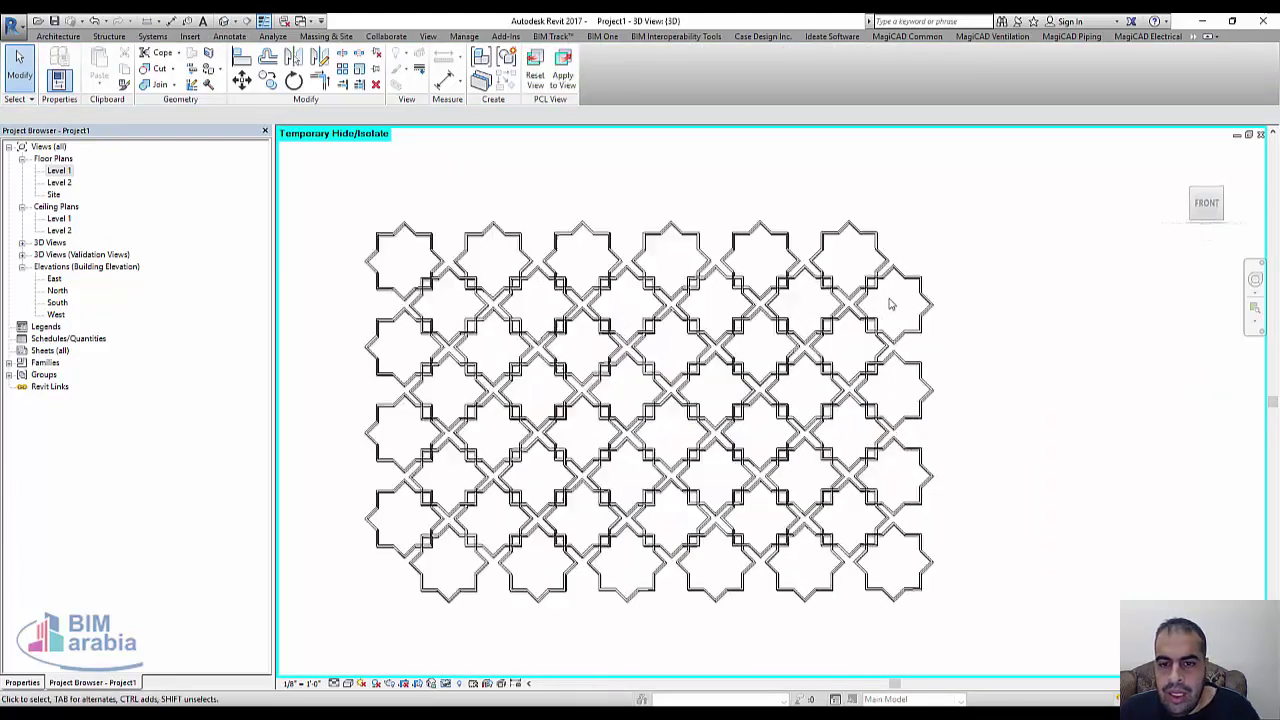
pyautogui.scroll(3, 889, 297)
pyautogui.scroll(-2, 1124, 345)
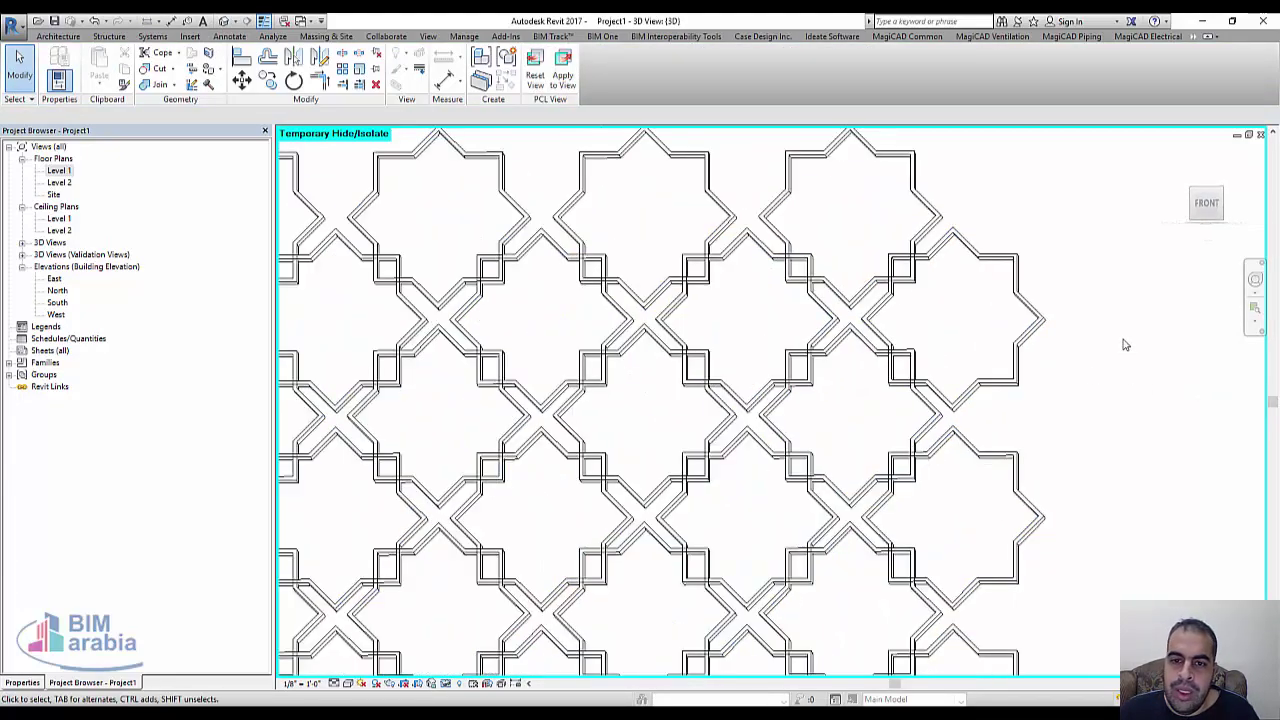
pyautogui.scroll(1, 1124, 345)
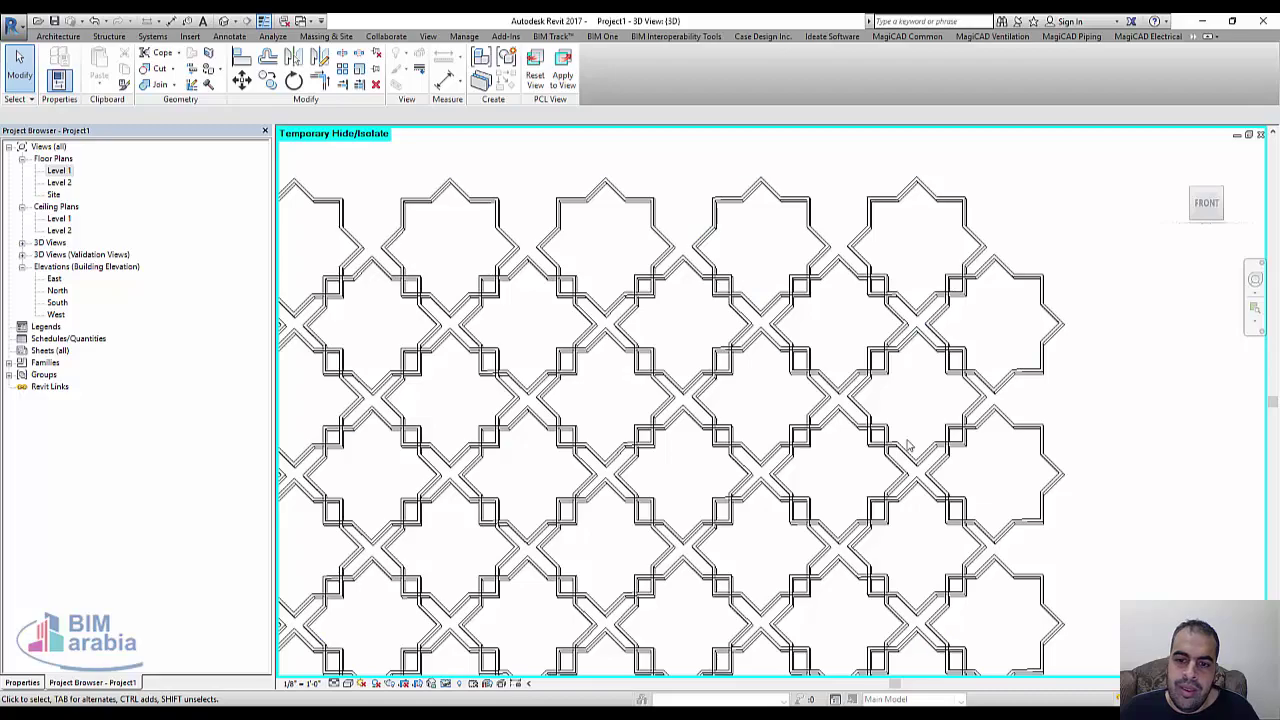
pyautogui.moveTo(1117, 563)
pyautogui.mouseDown(button='middle')
pyautogui.moveTo(1231, 296)
pyautogui.moveTo(1069, 311)
pyautogui.mouseUp(button='middle')
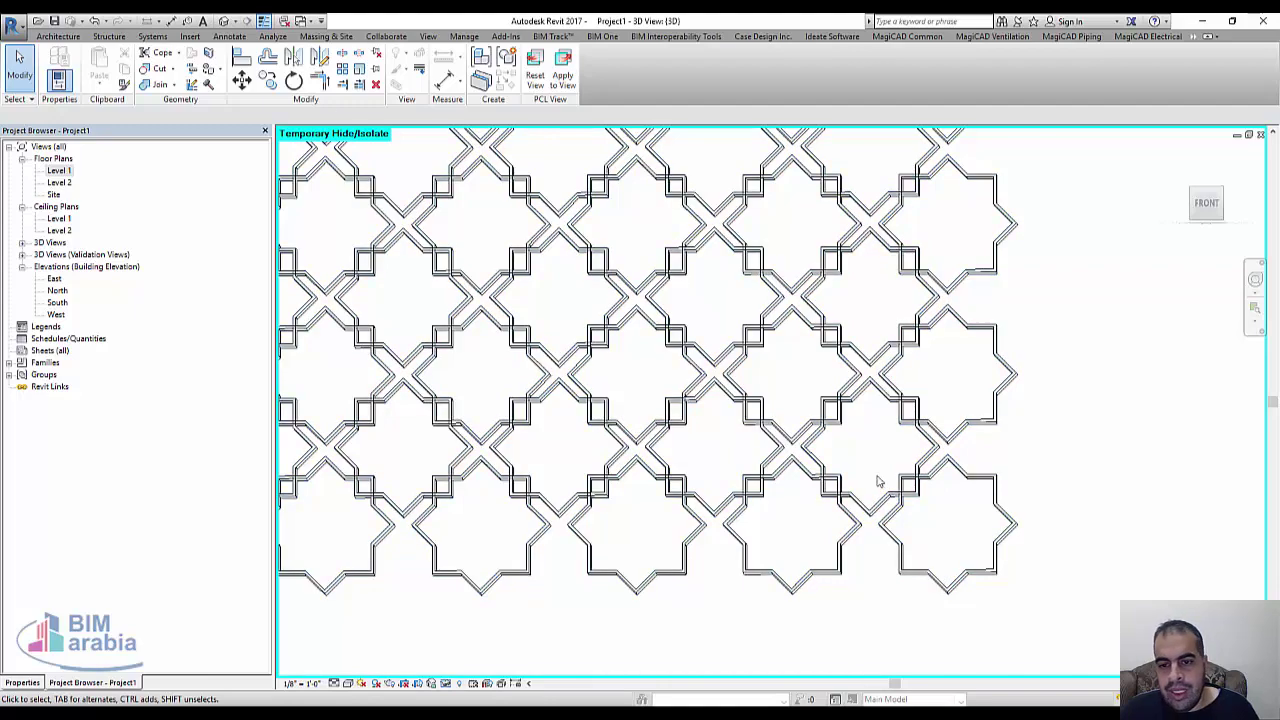
pyautogui.click(690, 260)
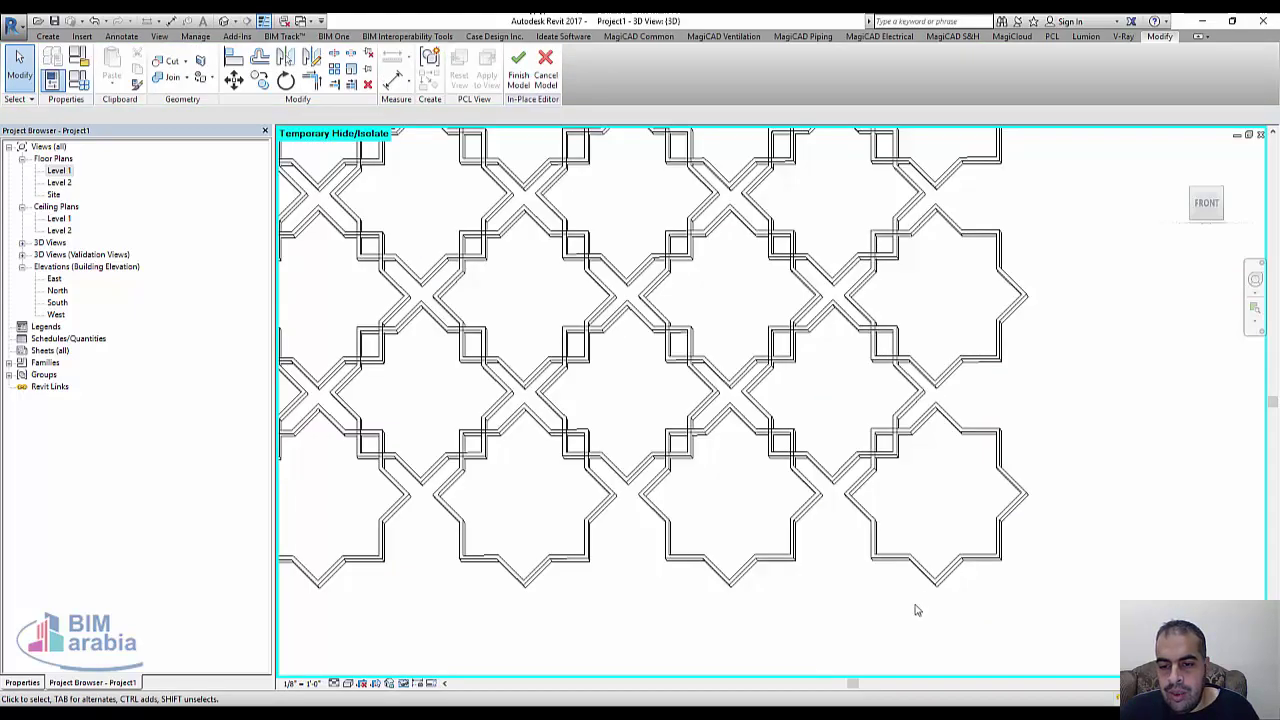
pyautogui.scroll(3, 925, 585)
# - Open the lattice extrusion's sketch and delete the lower V lines of the right star
pyautogui.click(930, 570)
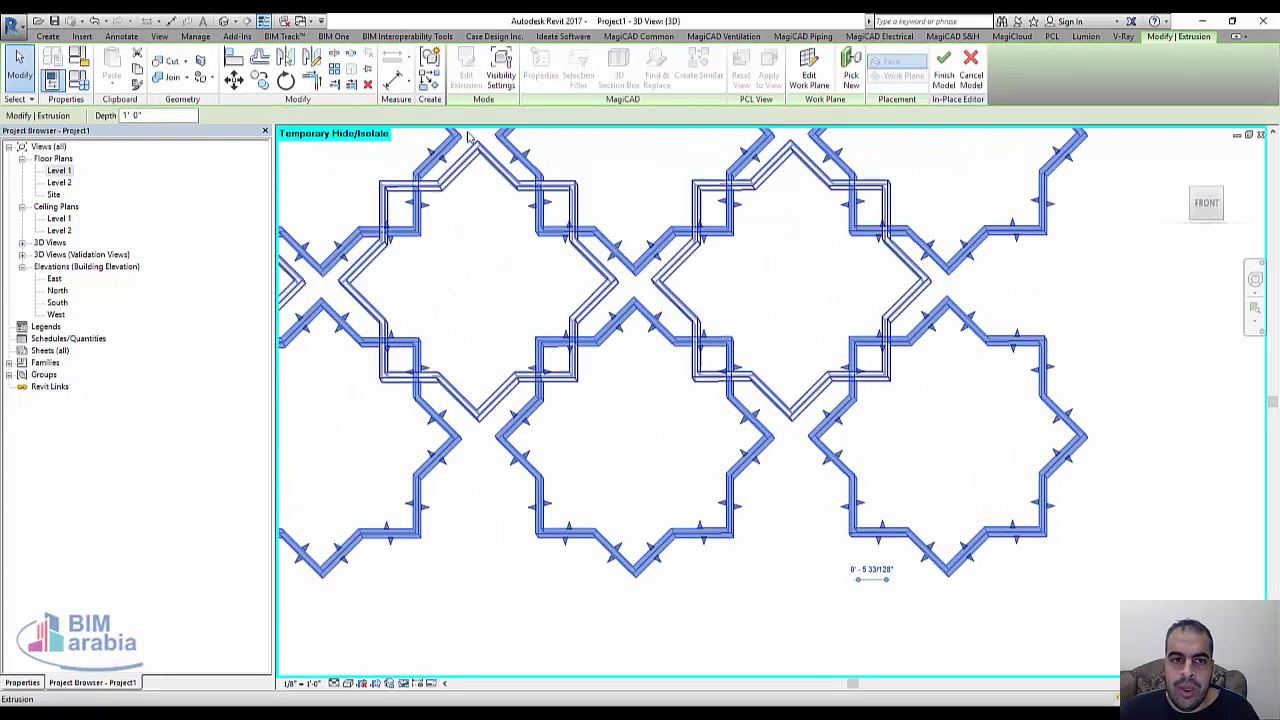
pyautogui.doubleClick(1020, 558)
pyautogui.scroll(2, 1020, 560)
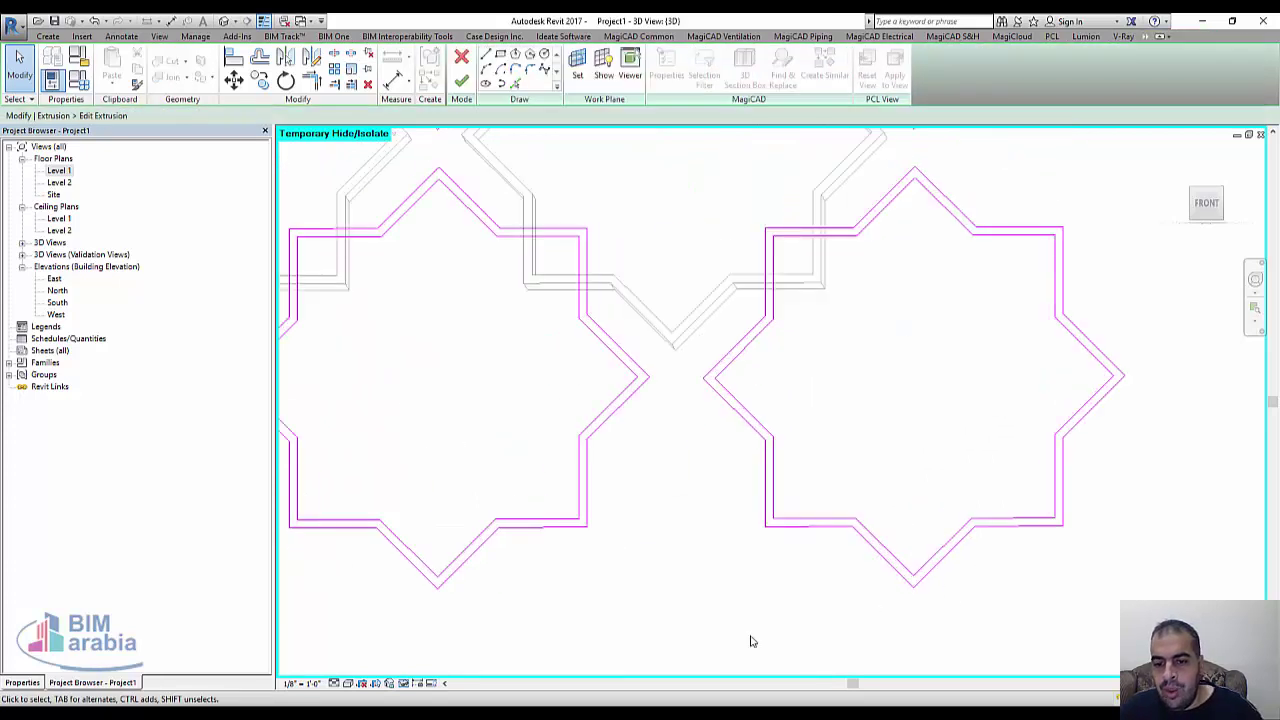
pyautogui.moveTo(751, 636); pyautogui.dragTo(957, 514)
pyautogui.moveTo(831, 634); pyautogui.dragTo(1003, 460)
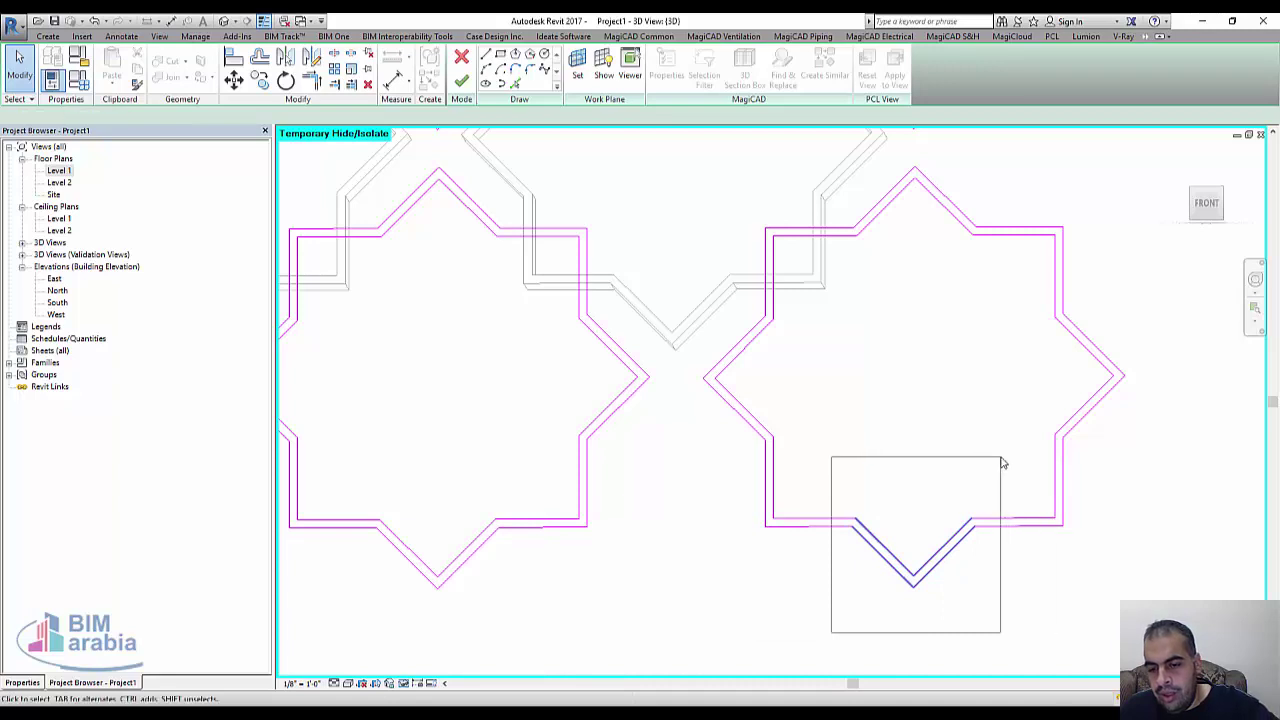
pyautogui.press('Delete')
pyautogui.scroll(1, 946, 531)
pyautogui.scroll(1, 965, 527)
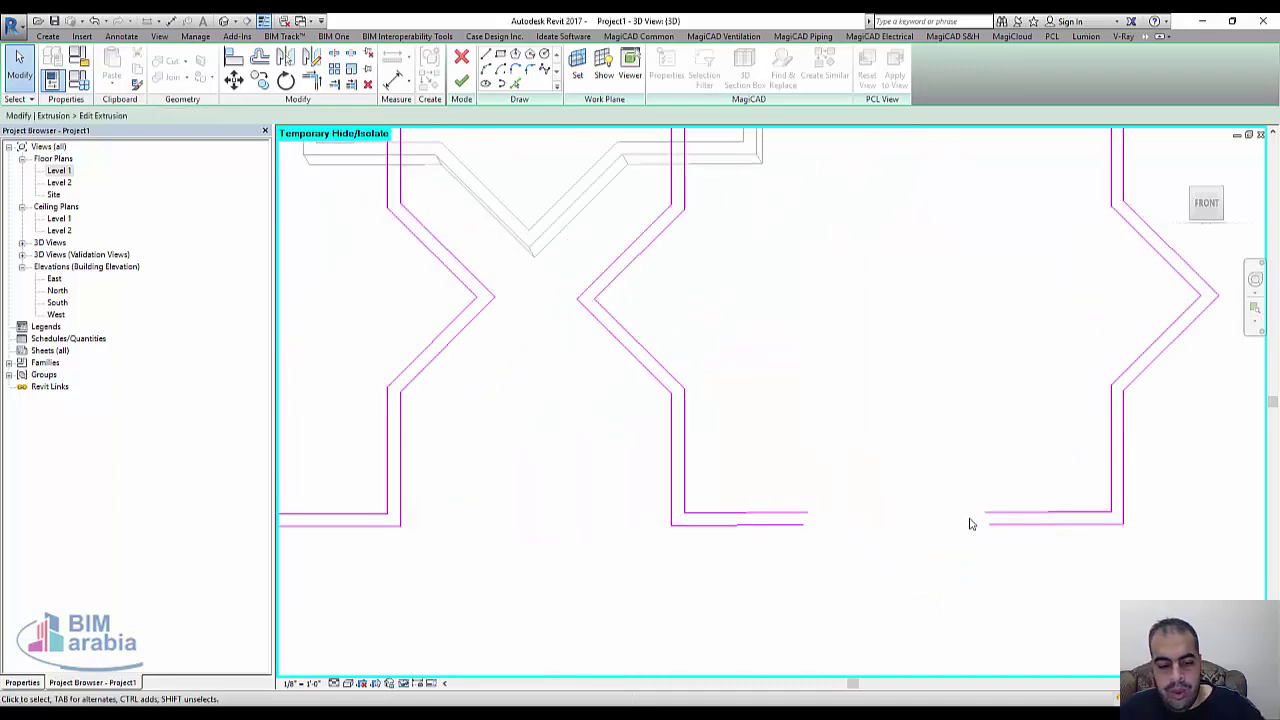
# - Join the bottom lines with Trim/Extend to Corner (TR) to close the star's flat base
pyautogui.press('t')
pyautogui.press('r')
pyautogui.click(796, 525)
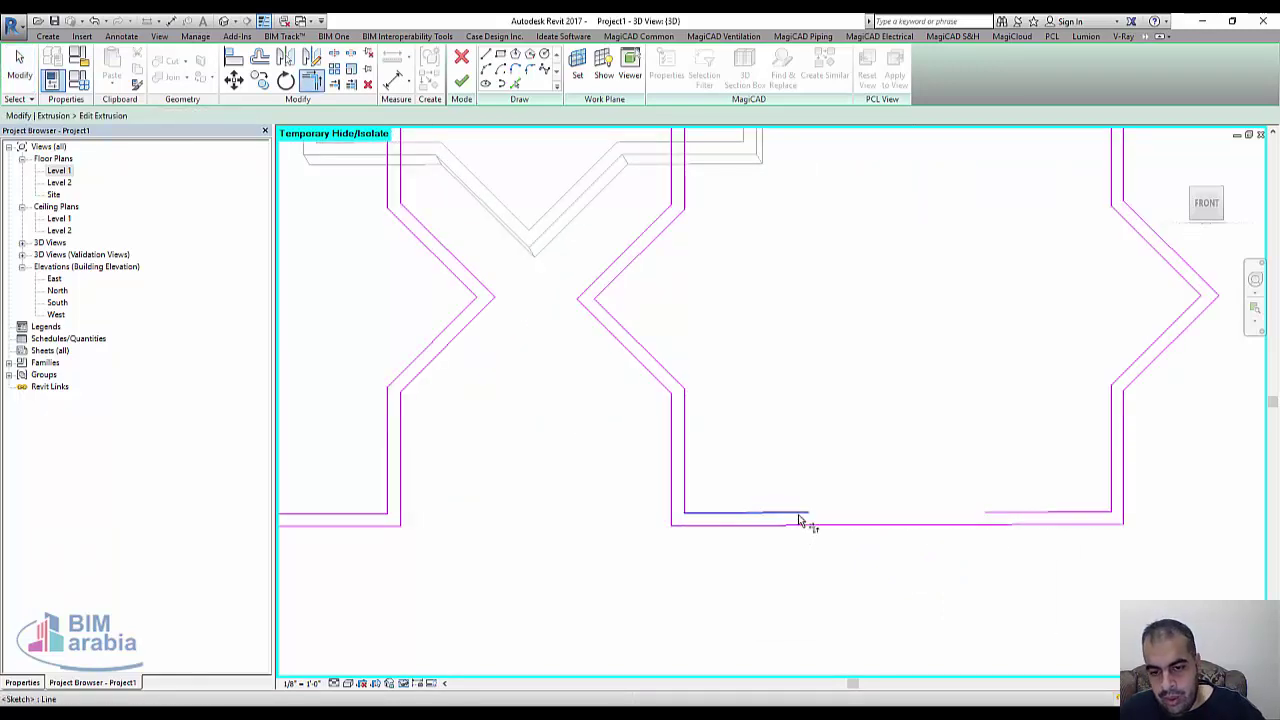
pyautogui.click(800, 513)
pyautogui.click(1041, 513)
pyautogui.scroll(-3, 1030, 520)
pyautogui.press('Escape')
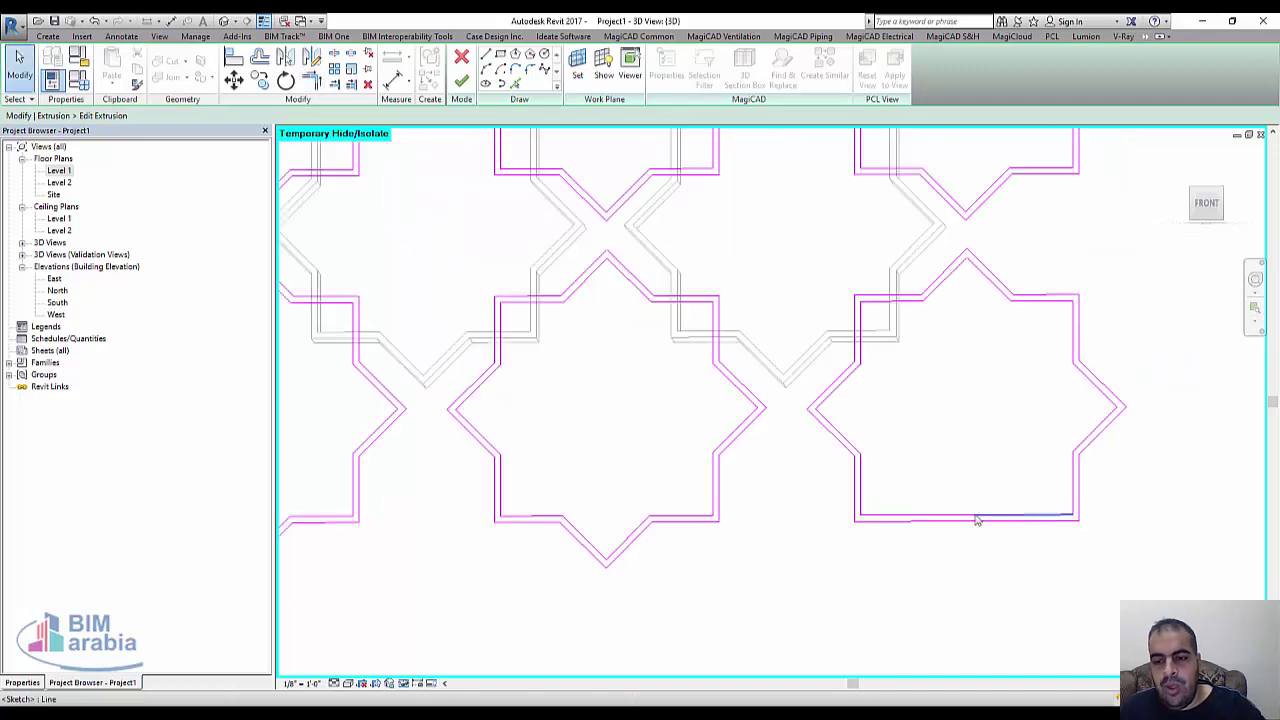
# - Finish the extrusion edit, deselect it, and orbit slightly to check the lattice depth
pyautogui.scroll(-1, 974, 523)
pyautogui.scroll(-2, 955, 448)
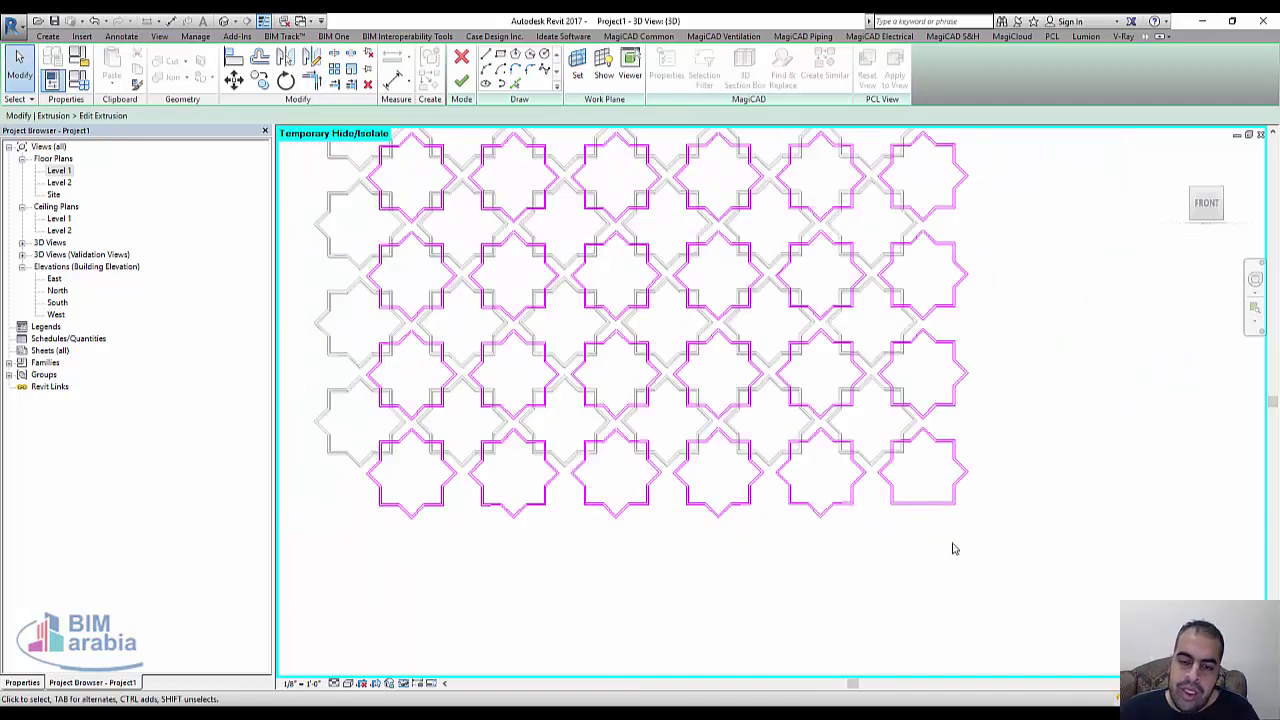
pyautogui.scroll(-2, 940, 543)
pyautogui.click(461, 80)
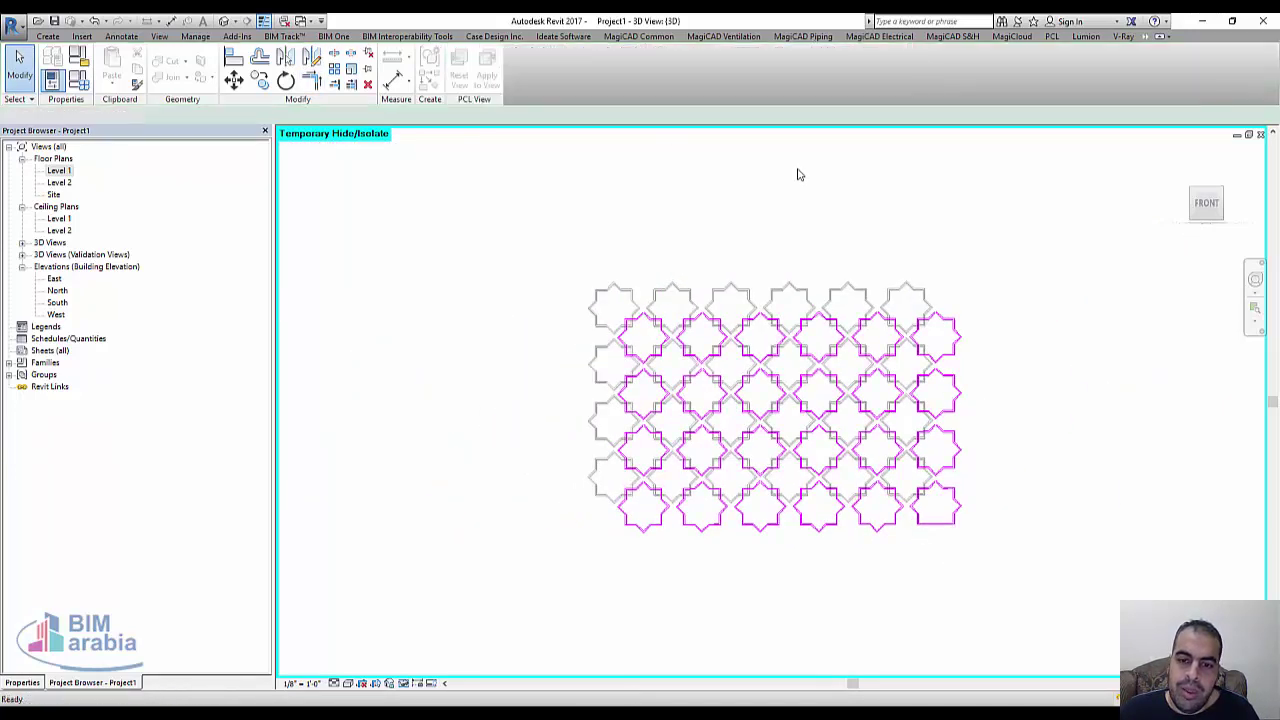
pyautogui.click(570, 244)
pyautogui.keyDown('shift'); pyautogui.moveTo(689, 326); pyautogui.dragTo(1031, 390, button='middle'); pyautogui.keyUp('shift')
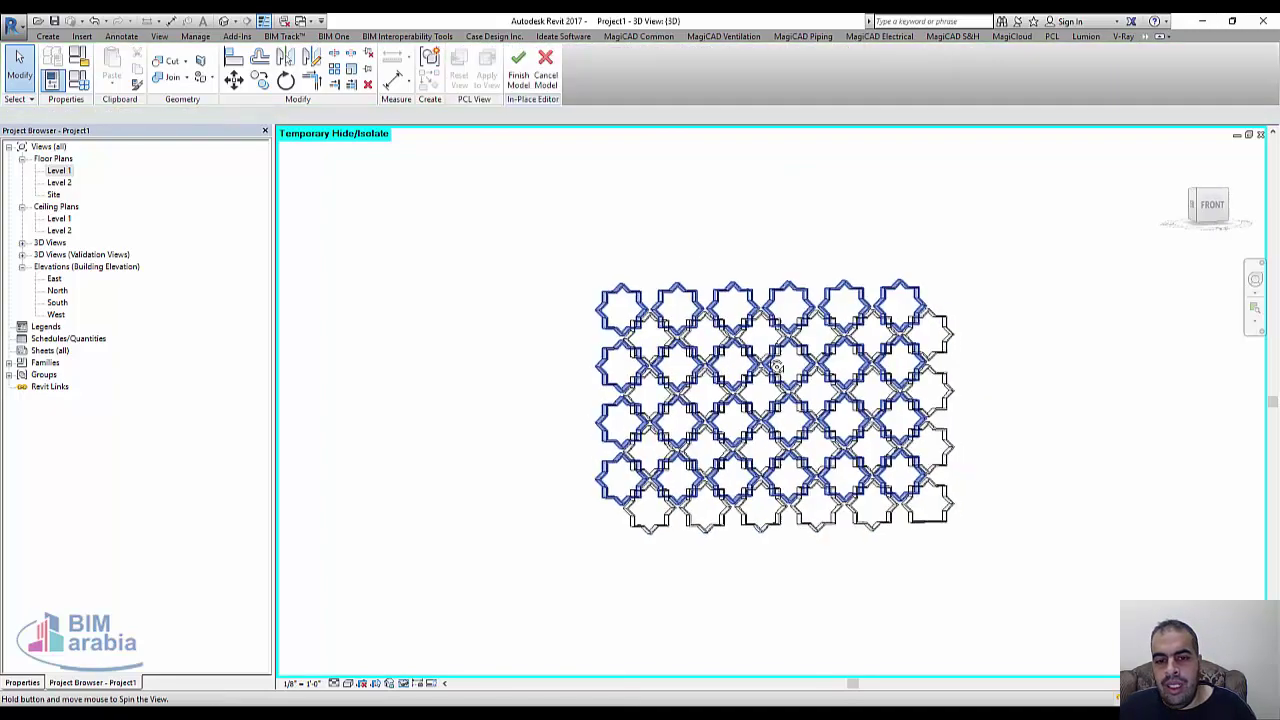